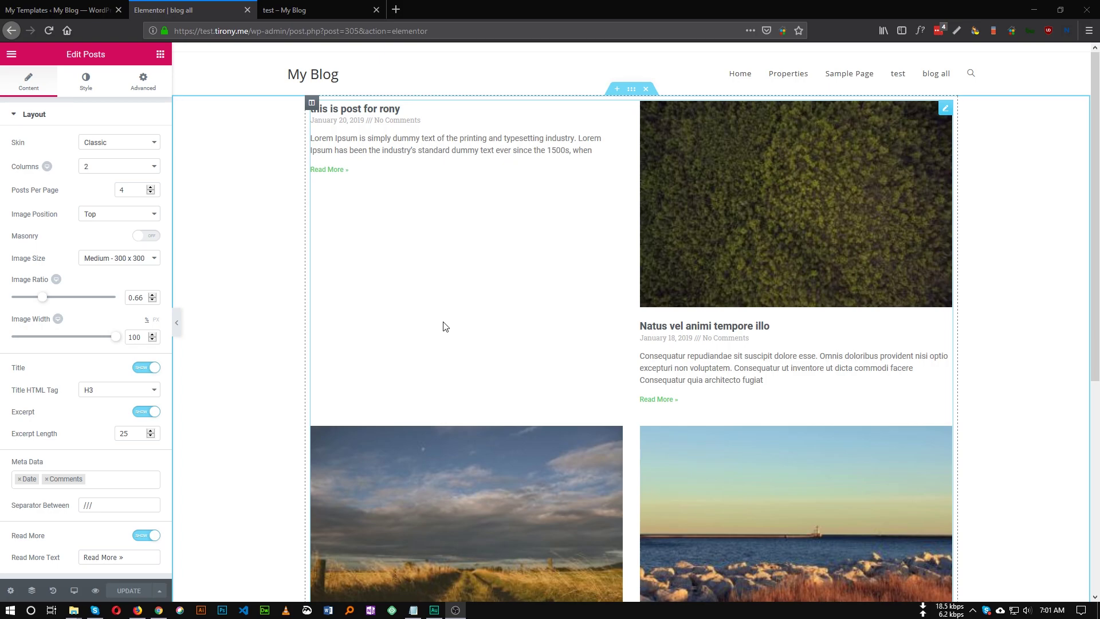
Examine the post grid layouts on the published test page.
key("ctrl+Tab")
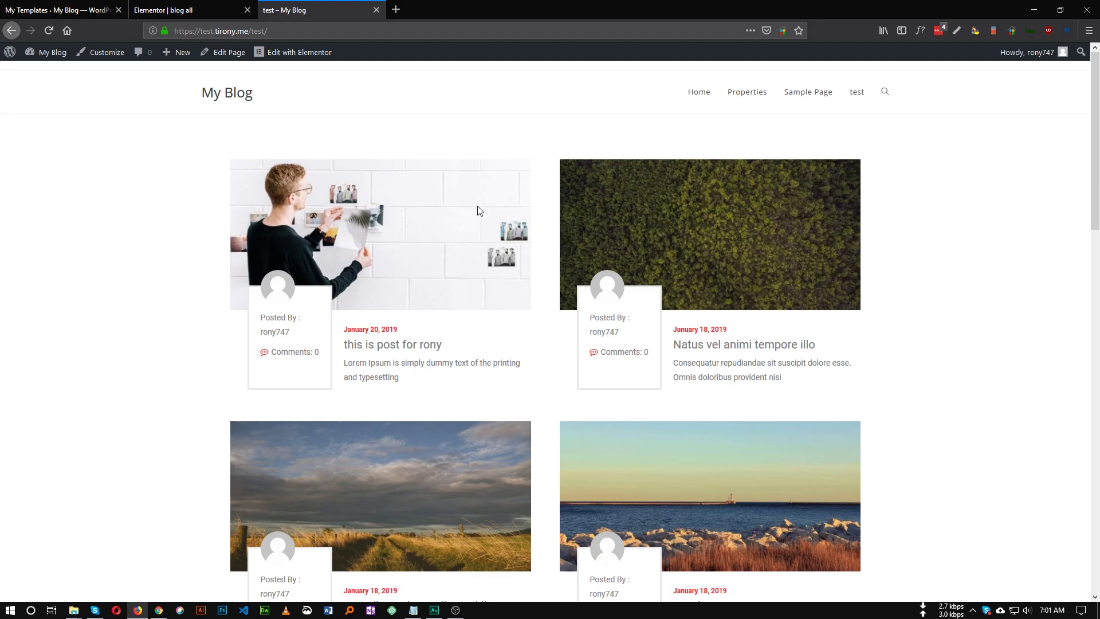
scroll(368, 282, "down", 12)
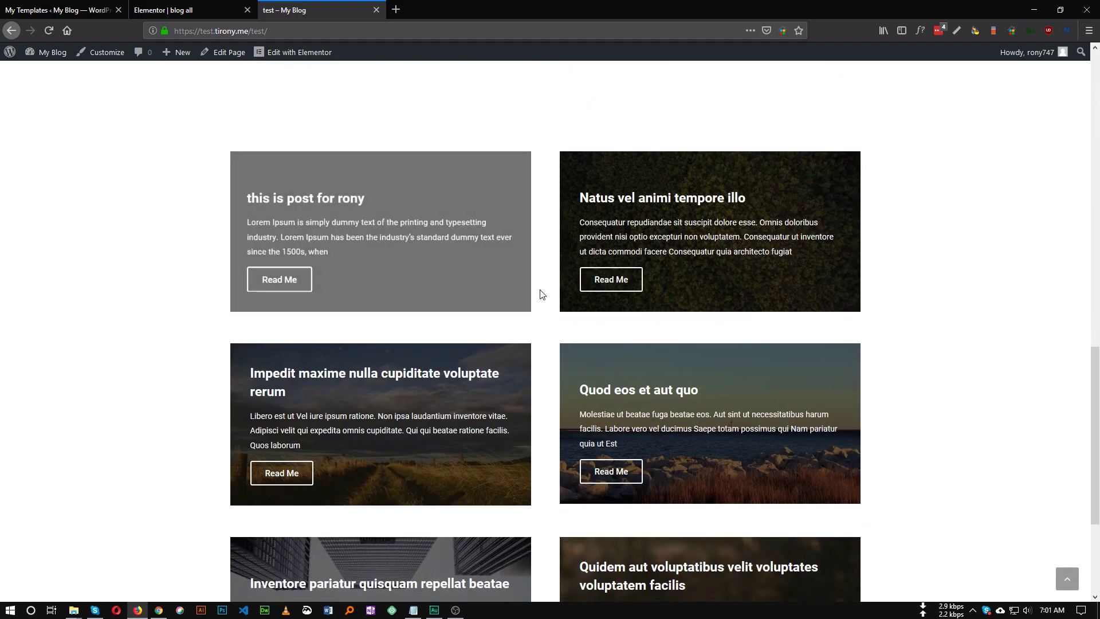
scroll(393, 398, "up", 7)
scroll(515, 350, "down", 3)
scroll(492, 373, "down", 4)
scroll(465, 380, "up", 3)
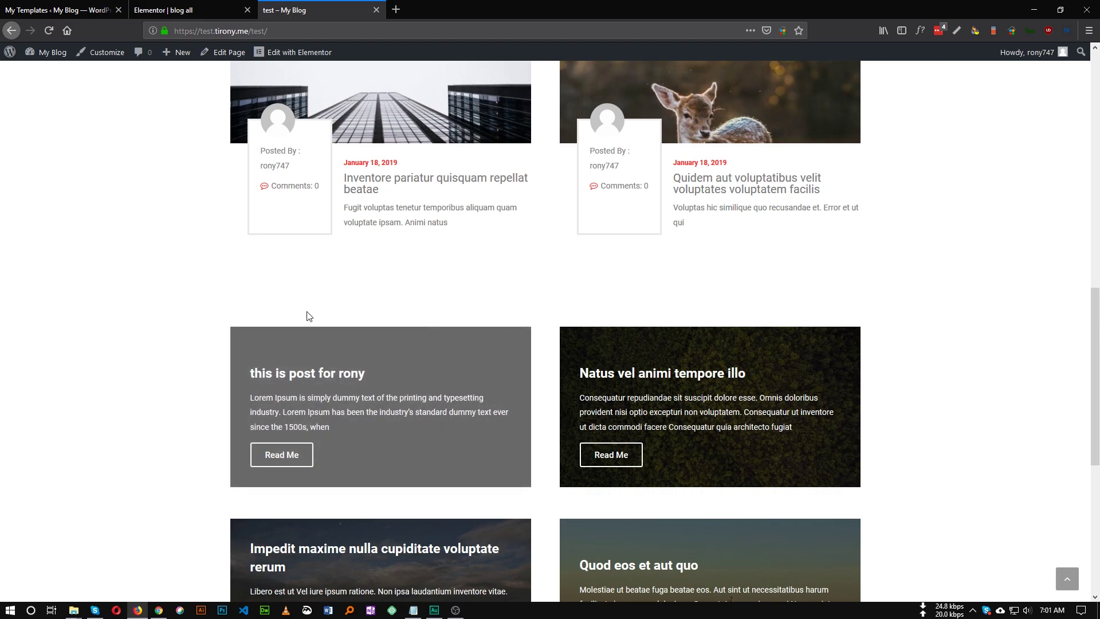
scroll(307, 312, "up", 7)
scroll(298, 246, "up", 5)
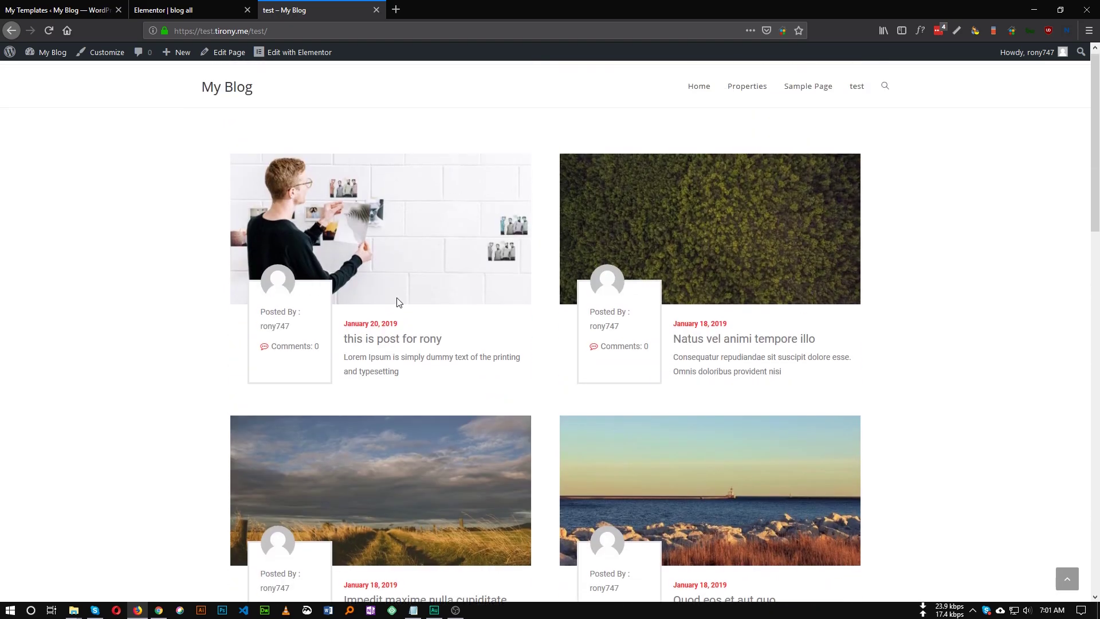
Search the WordPress plugin directory for "elementor custom skin".
left_click(84, 8)
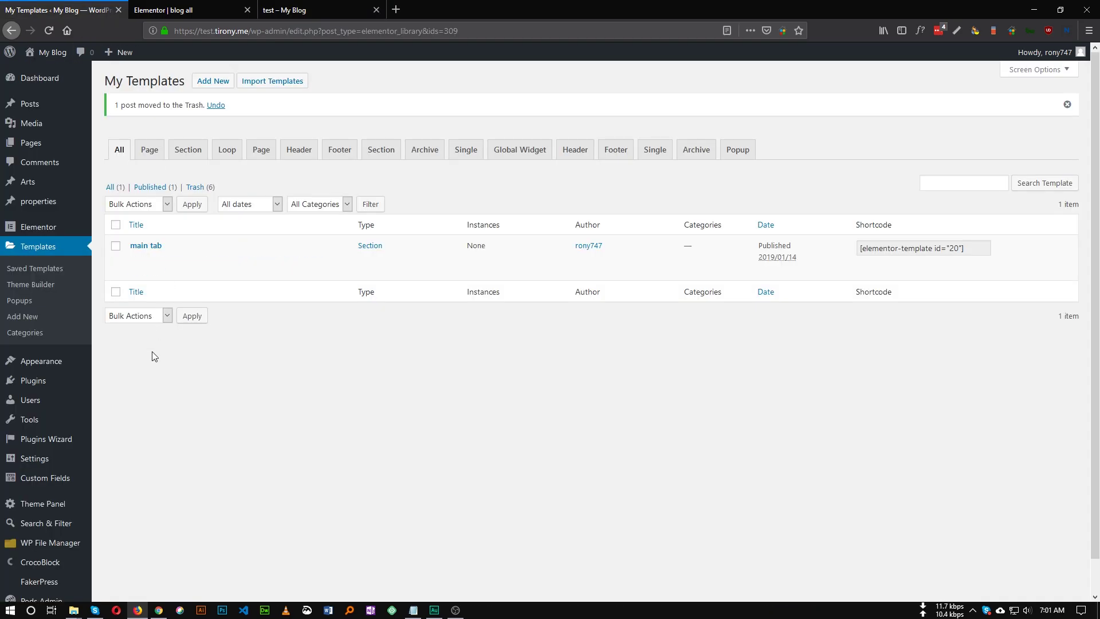
mouse_move(32, 381)
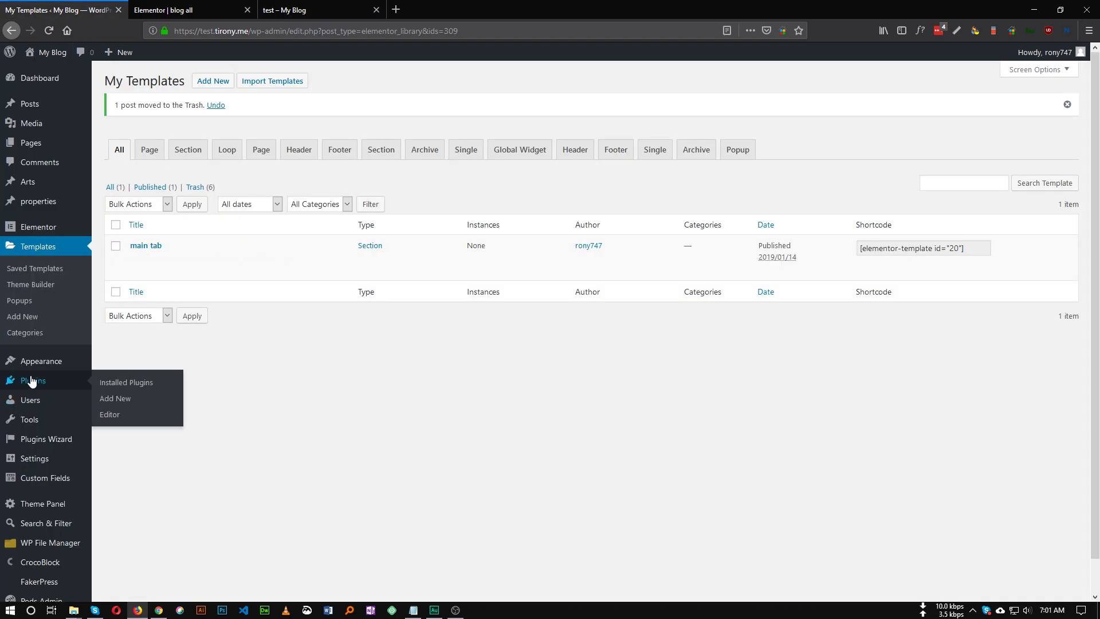
left_click(110, 398)
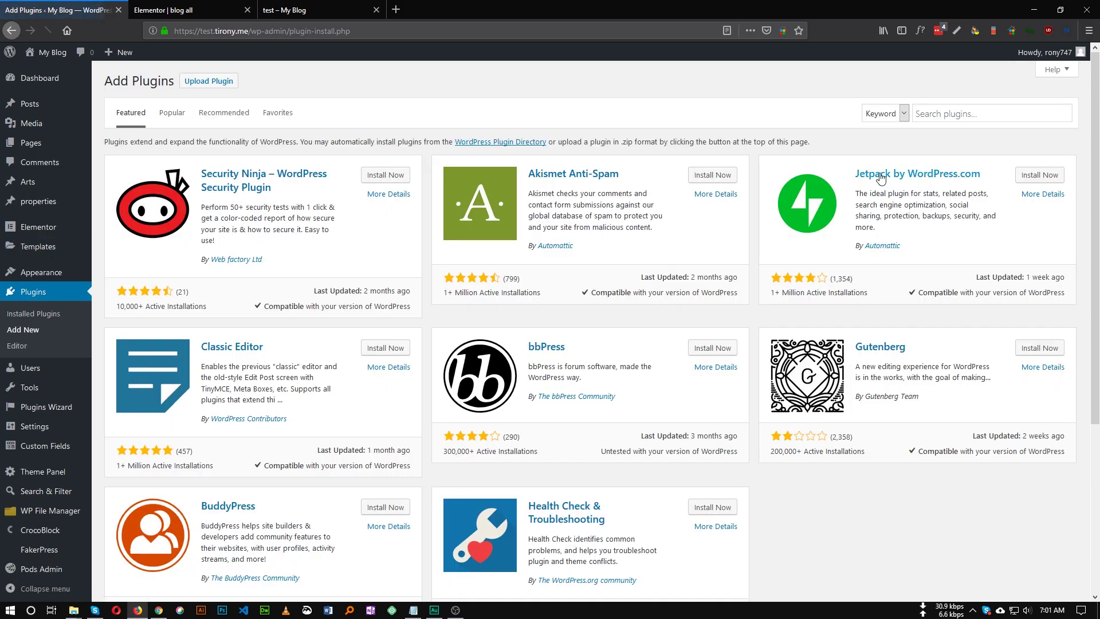
left_click(984, 111)
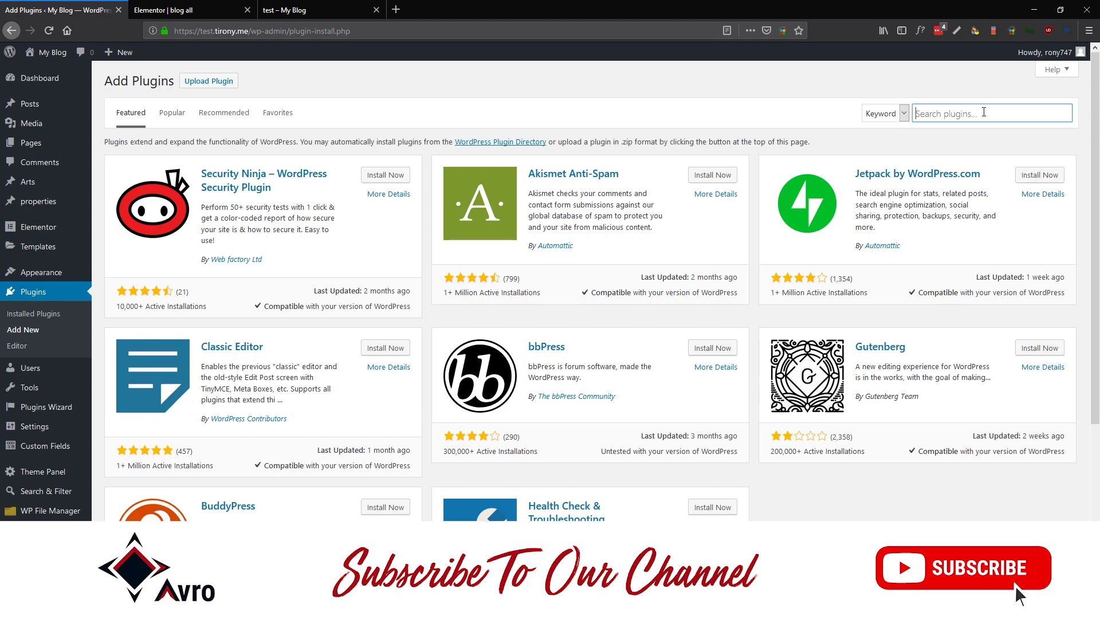
type("elementor custom skin")
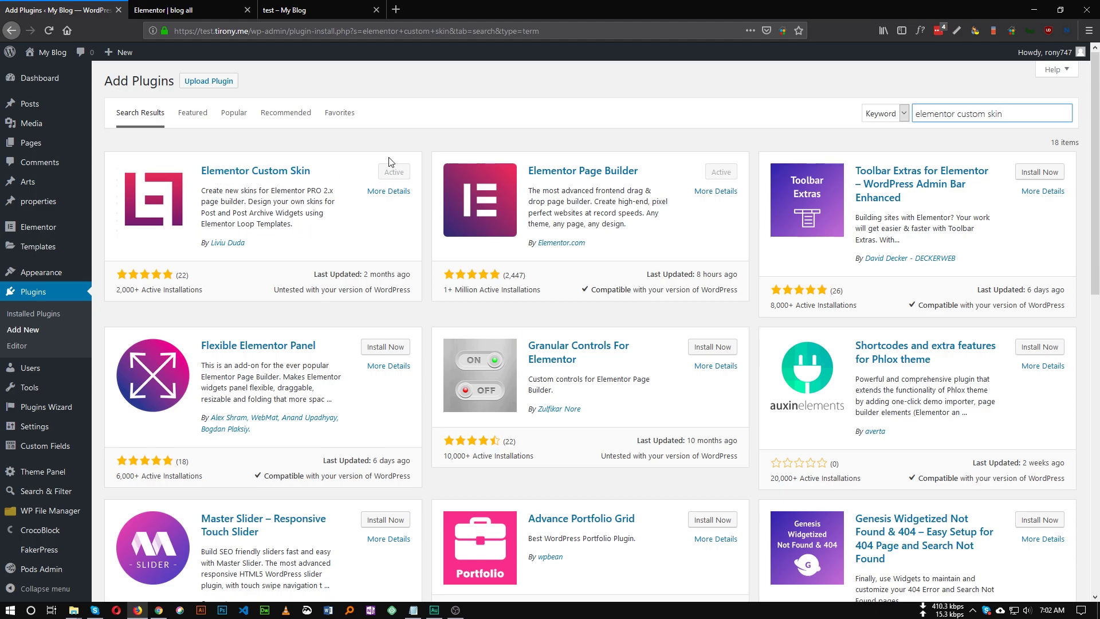
Examine the Posts widget on the blog all page, including its columns and posts-per-page settings.
left_click(203, 7)
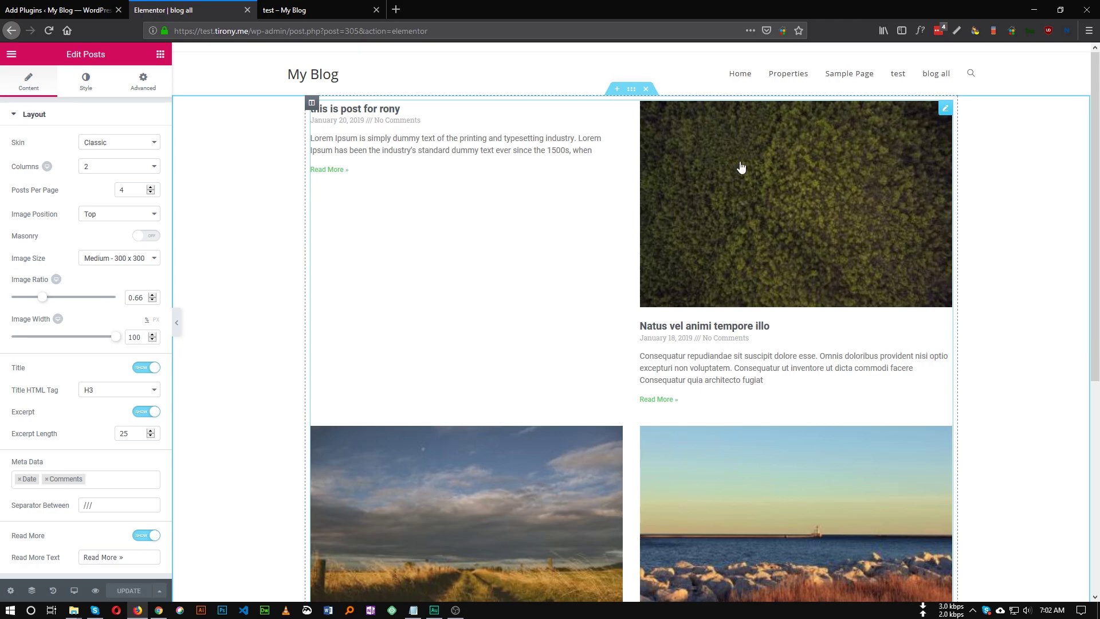
scroll(639, 273, "down", 3)
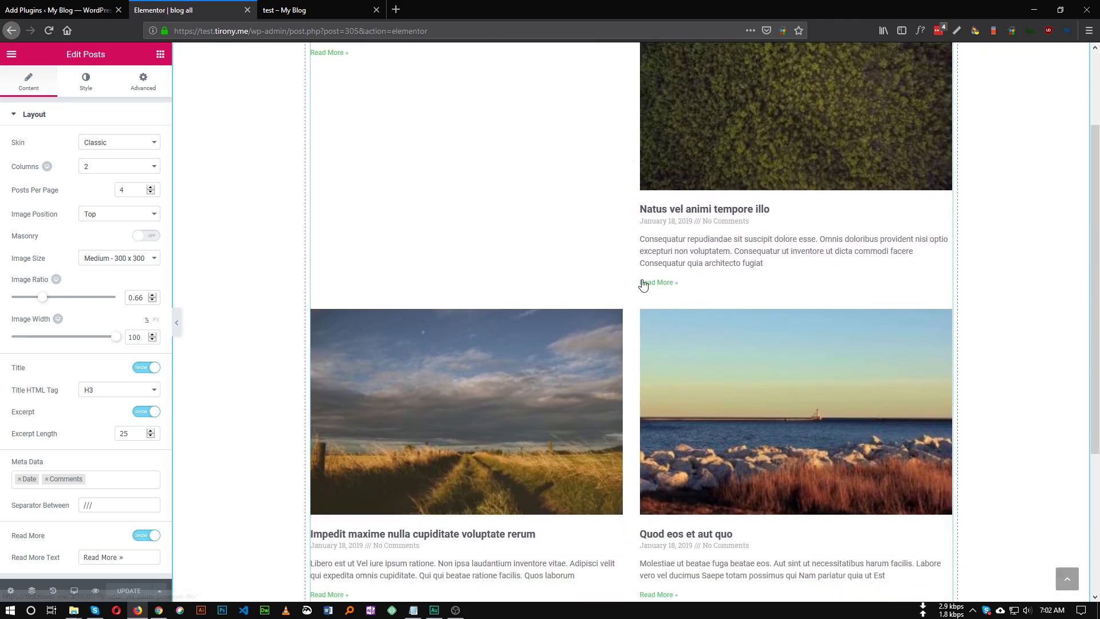
scroll(641, 281, "up", 3)
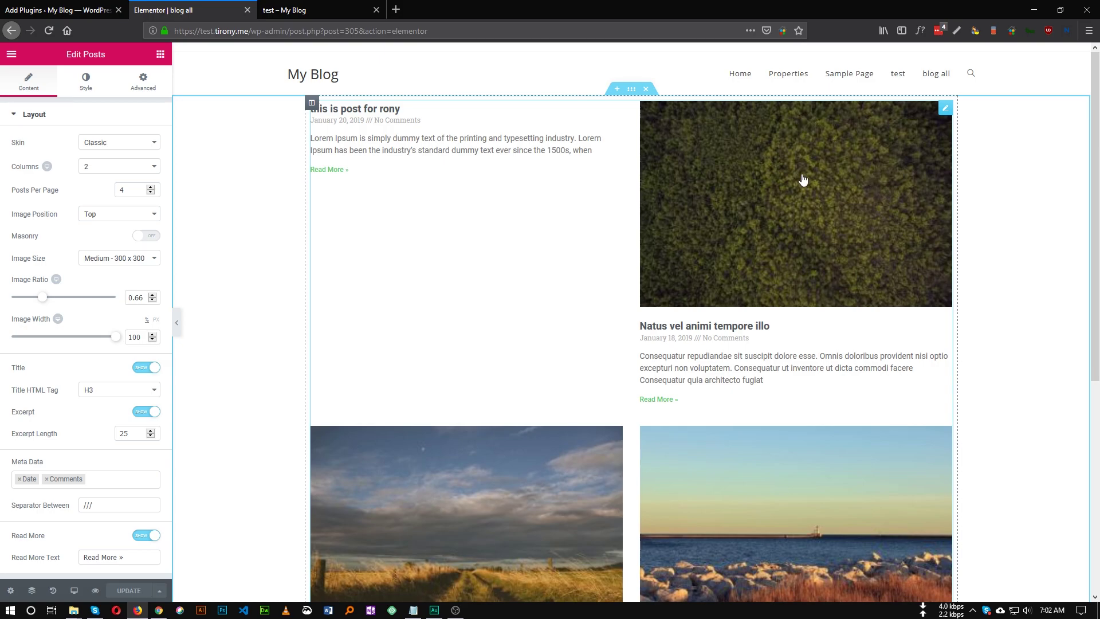
left_click(106, 170)
left_click(109, 170)
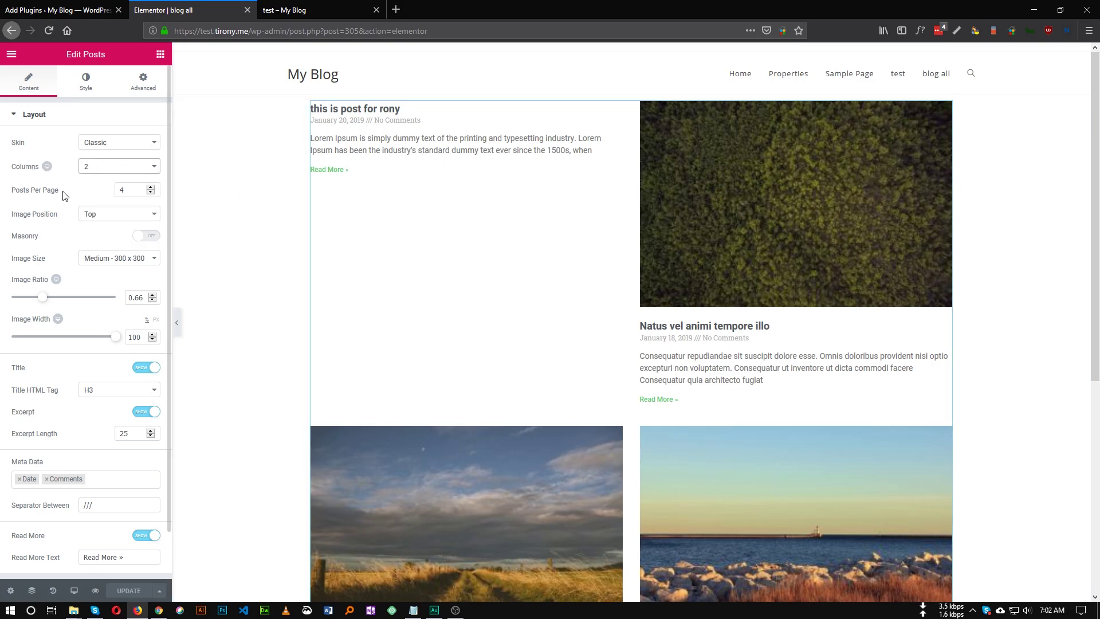
double_click(135, 191)
scroll(491, 282, "down", 4)
scroll(493, 276, "up", 4)
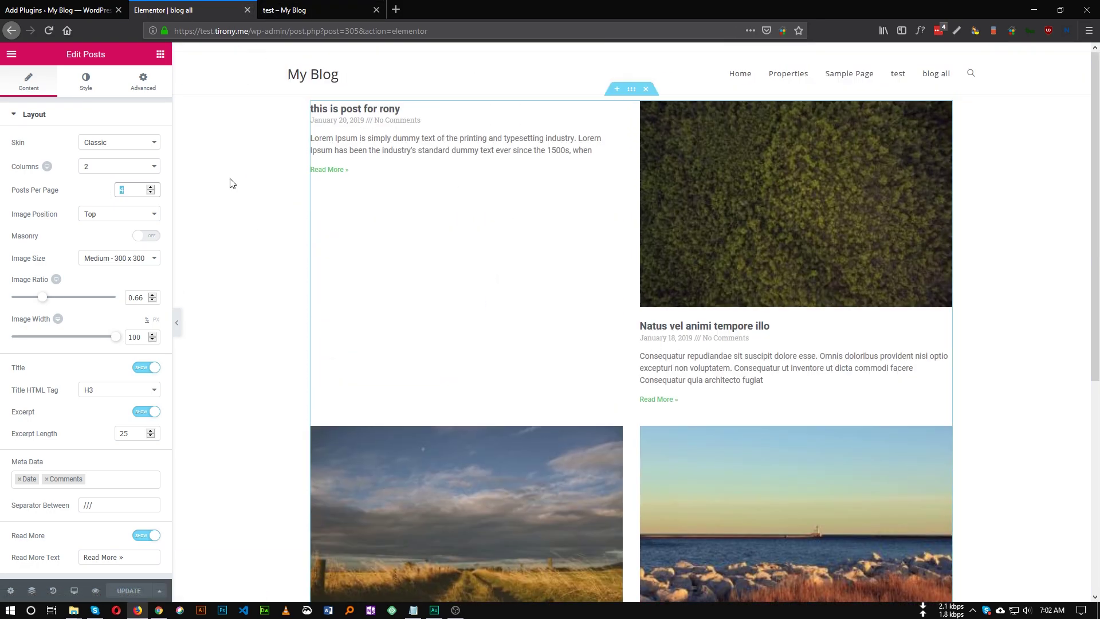
Open the Theme Builder from the WordPress dashboard in a new browser tab and show its Loop templates.
left_click(66, 6)
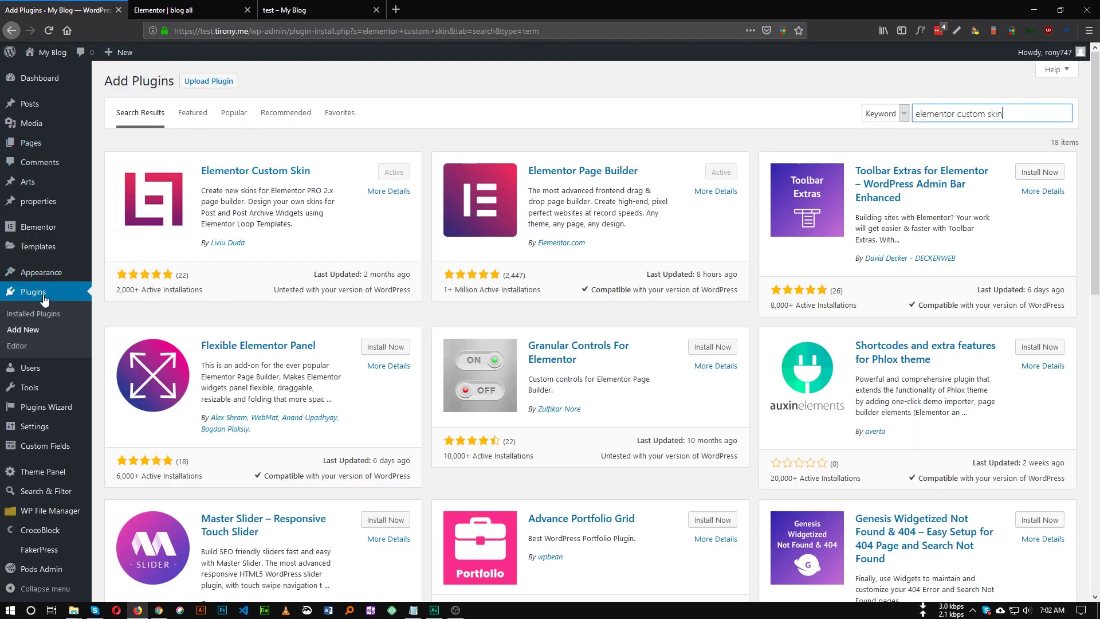
mouse_move(33, 250)
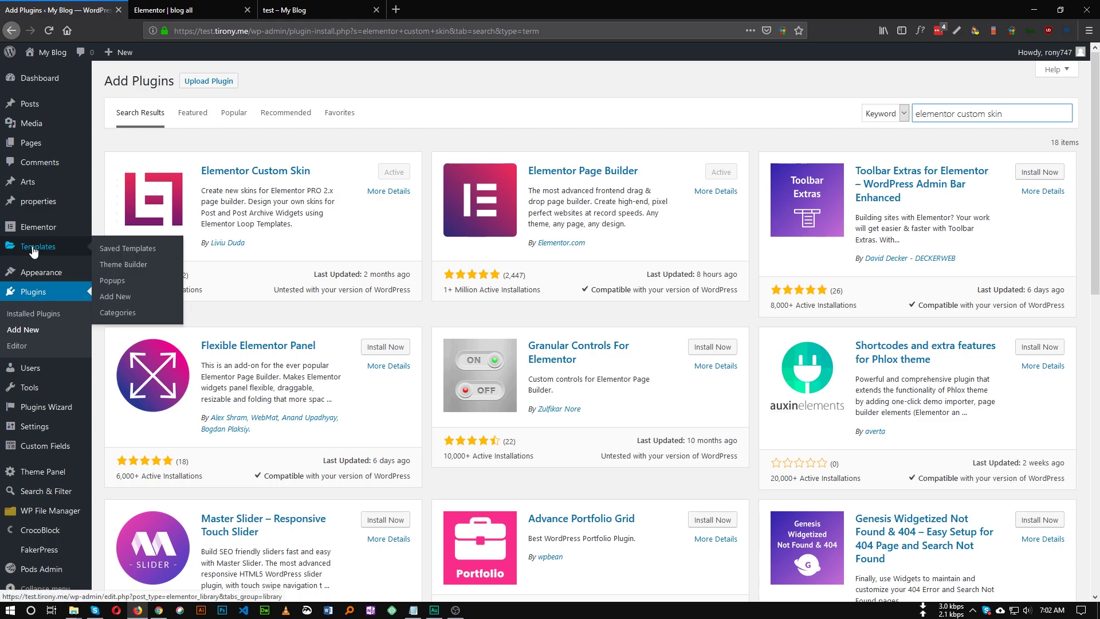
middle_click(122, 265)
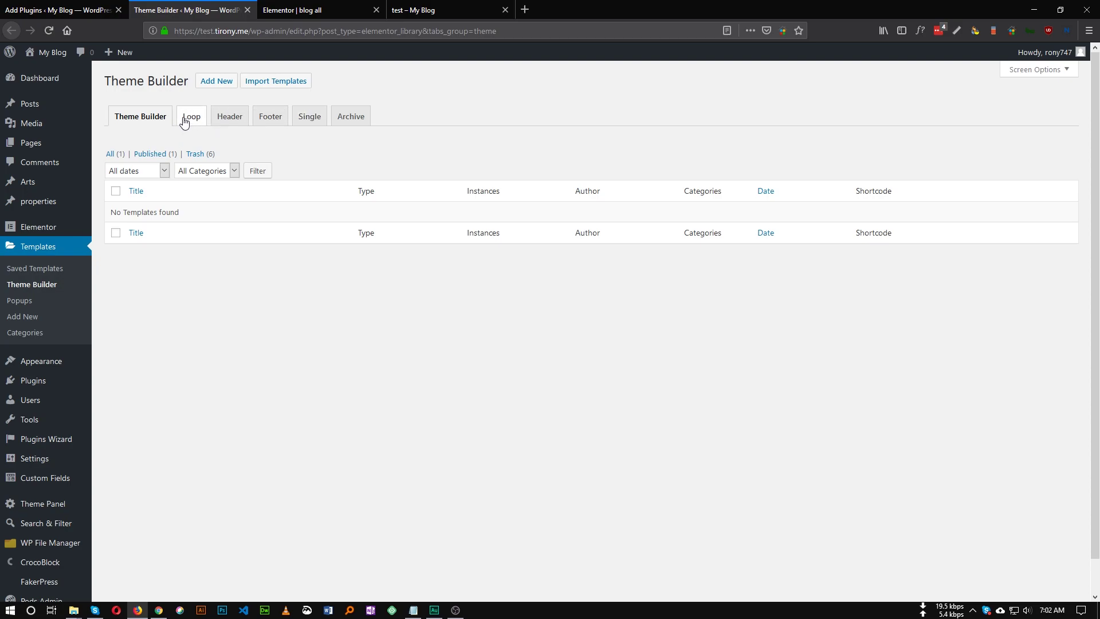
left_click(194, 124)
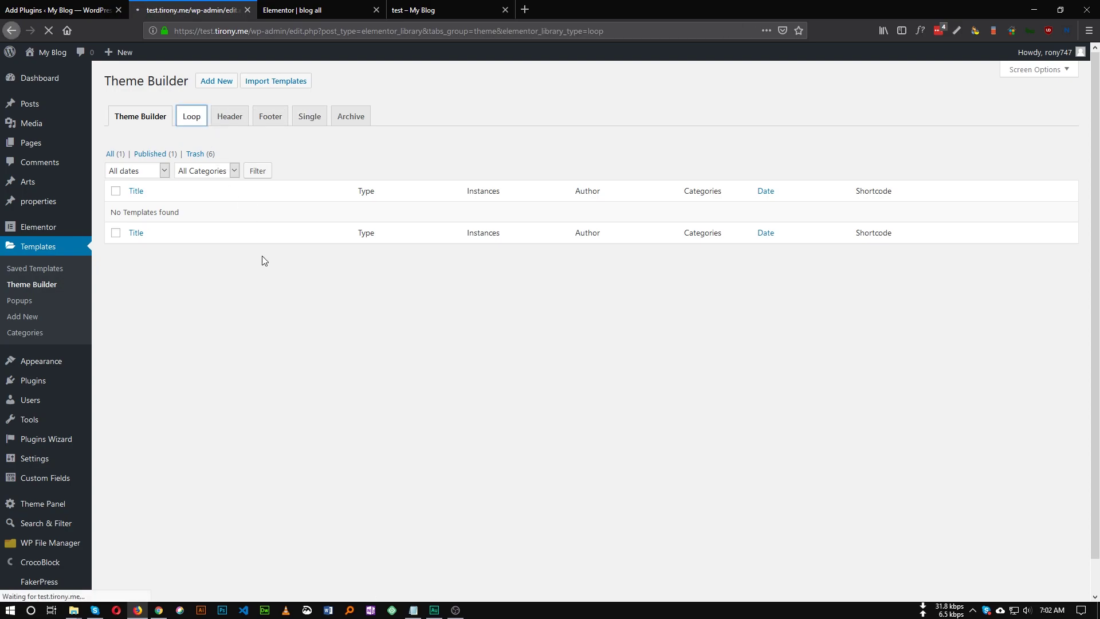
Create a Loop template named "post loop 1" and dismiss the template library.
left_click(588, 348)
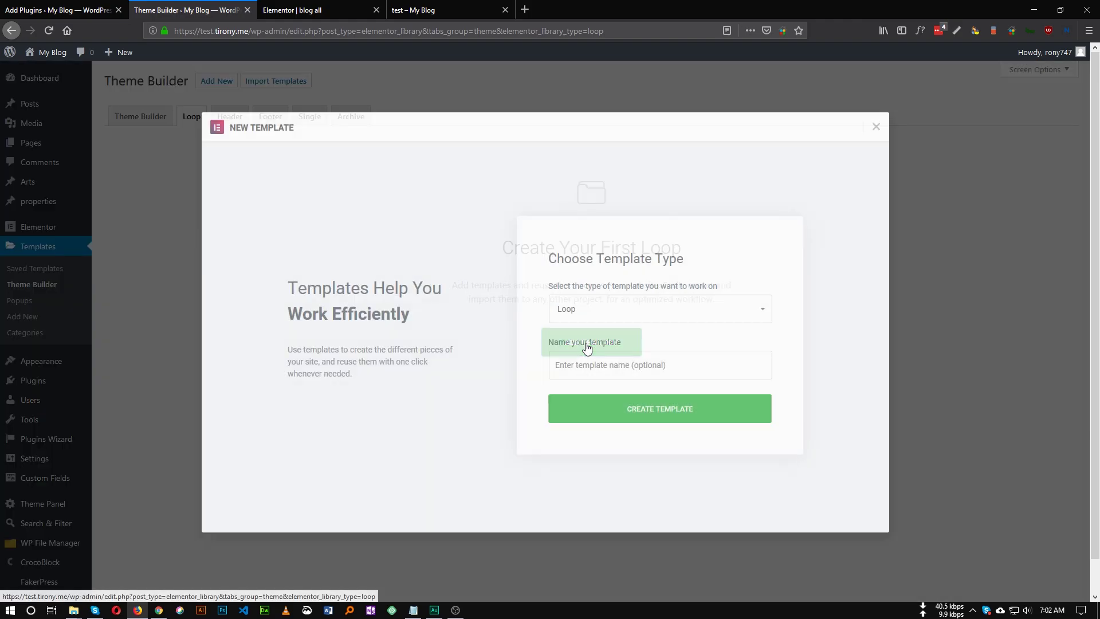
left_click(564, 359)
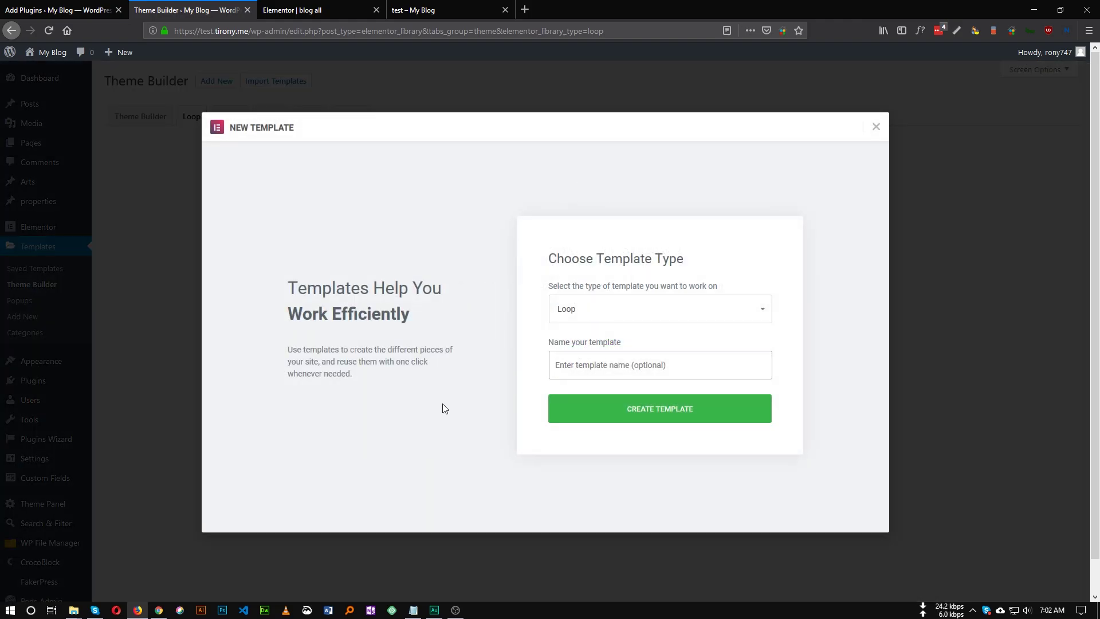
type("post loo")
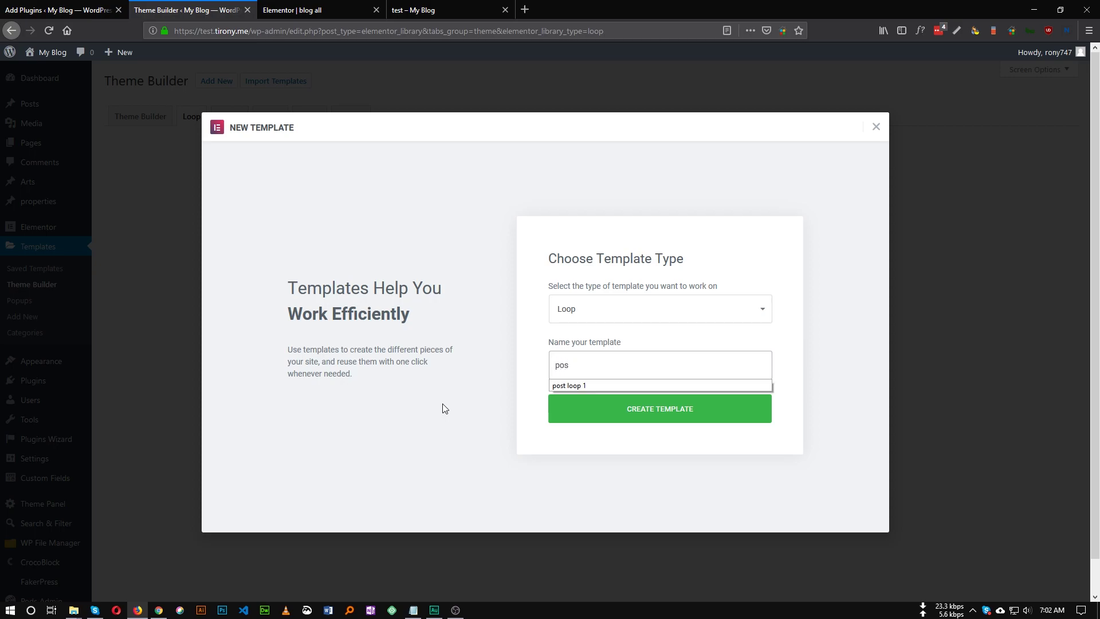
type("p 1")
left_click(630, 415)
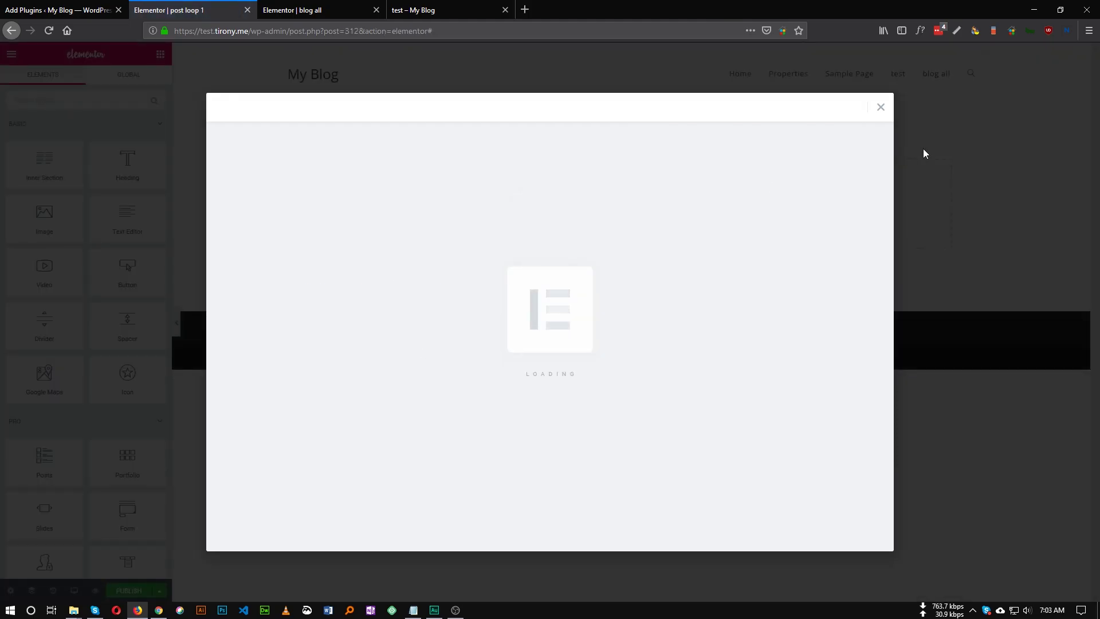
left_click(882, 108)
Add a single-column section to the loop template with Full Width content and No Gap between columns.
left_click(402, 6)
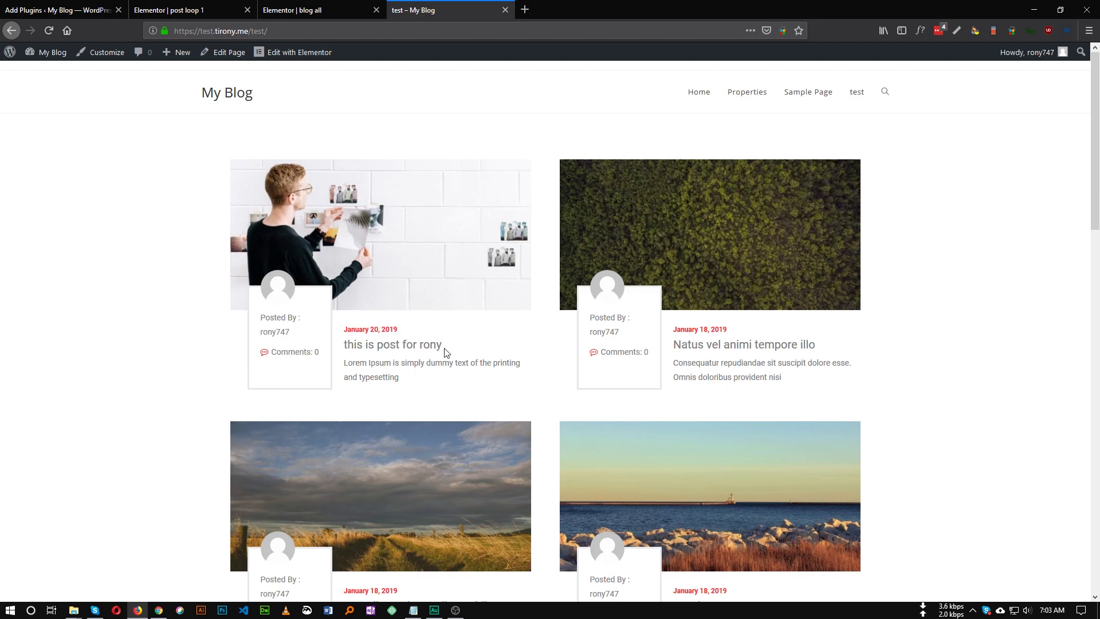
left_click(171, 10)
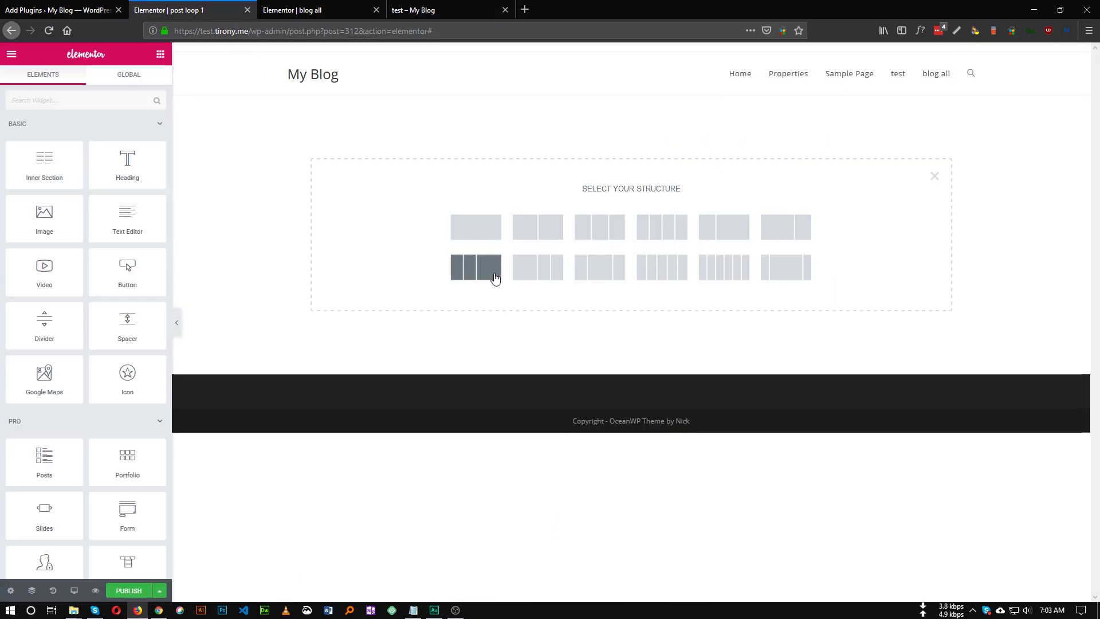
left_click(476, 235)
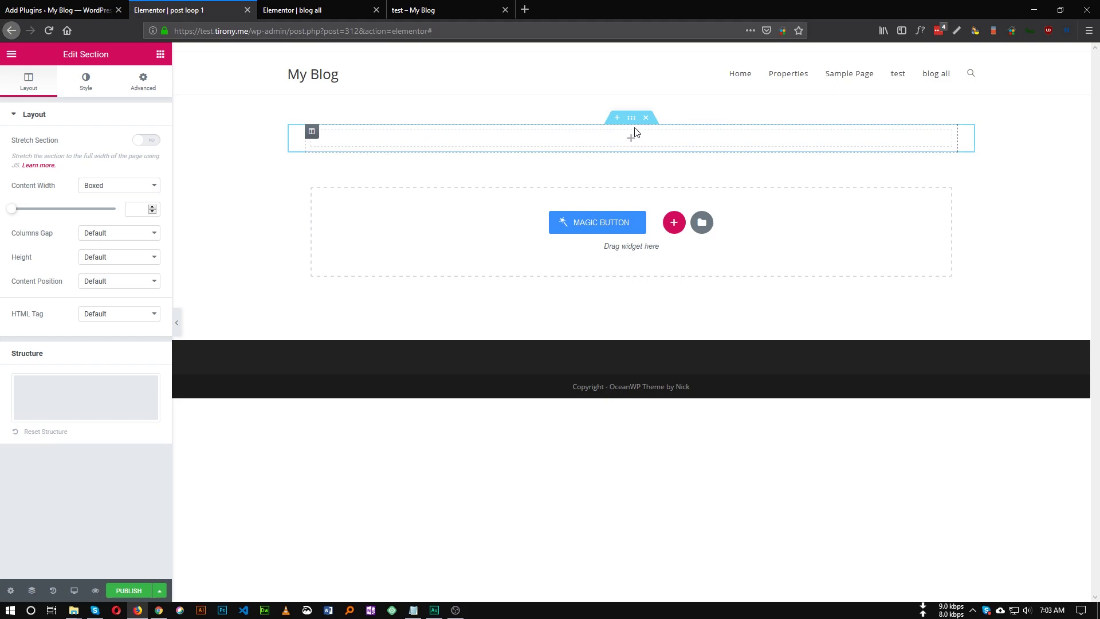
left_click(101, 185)
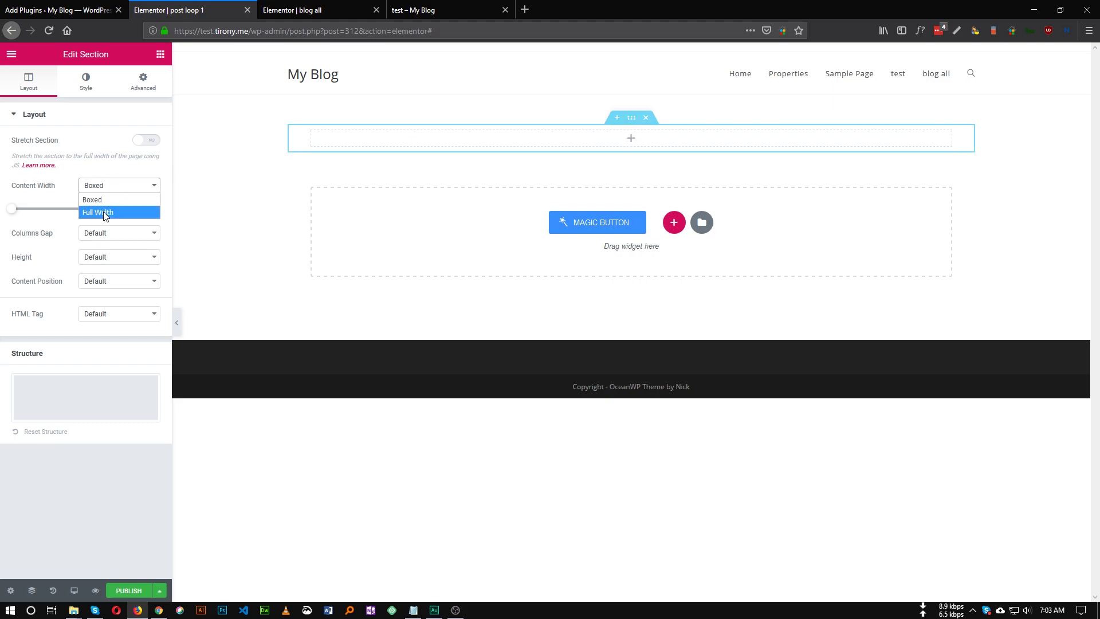
left_click(103, 211)
left_click(102, 210)
left_click(108, 236)
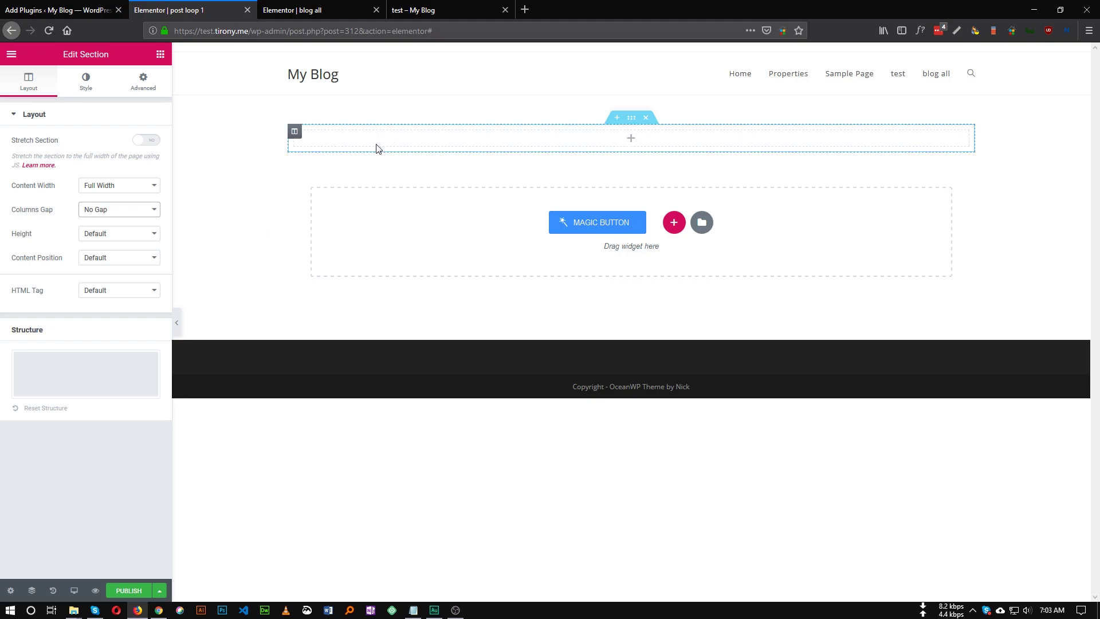
Add an Image widget to the section with a custom size of 500 x 250 and the dynamic Featured Image as source.
left_click(632, 140)
left_click_drag(49, 216, 656, 141)
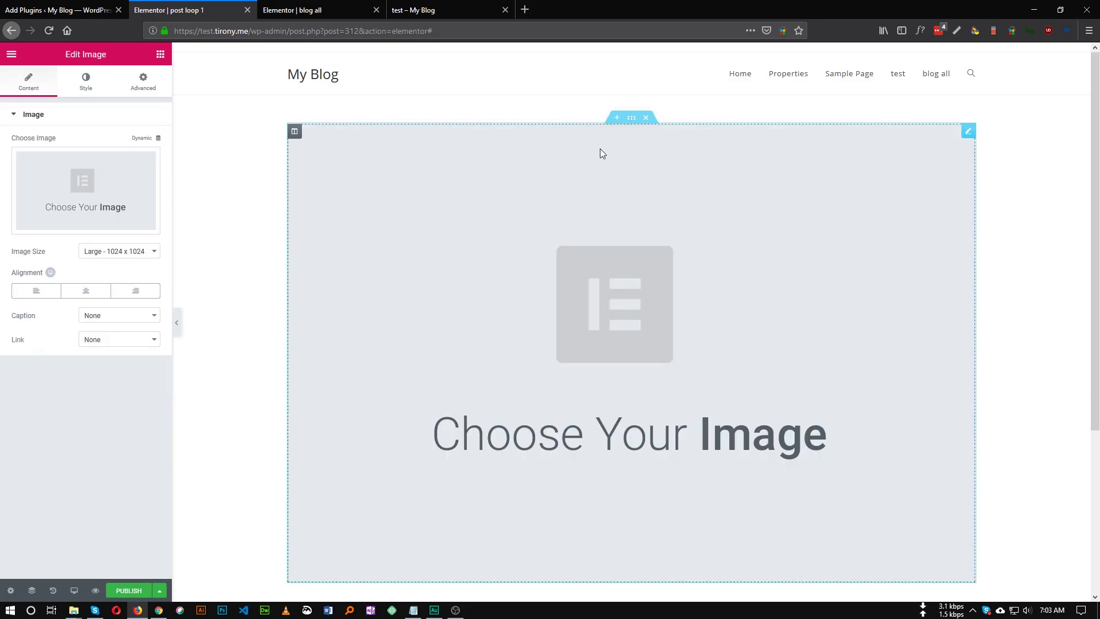
left_click(107, 252)
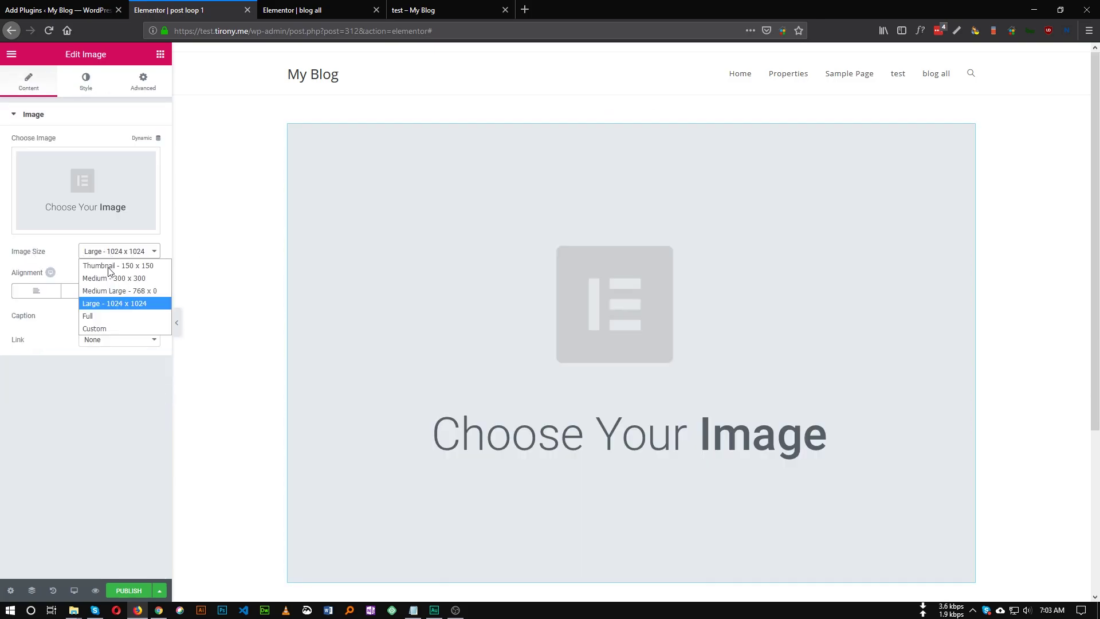
left_click(108, 329)
left_click(43, 313)
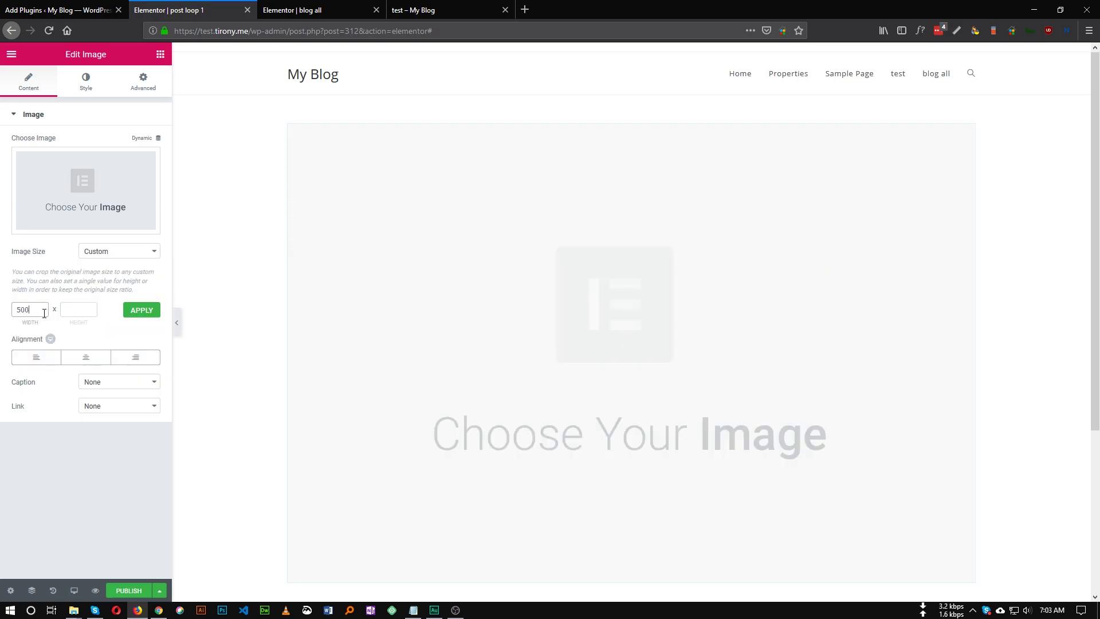
left_click(80, 308)
left_click(155, 311)
left_click(144, 141)
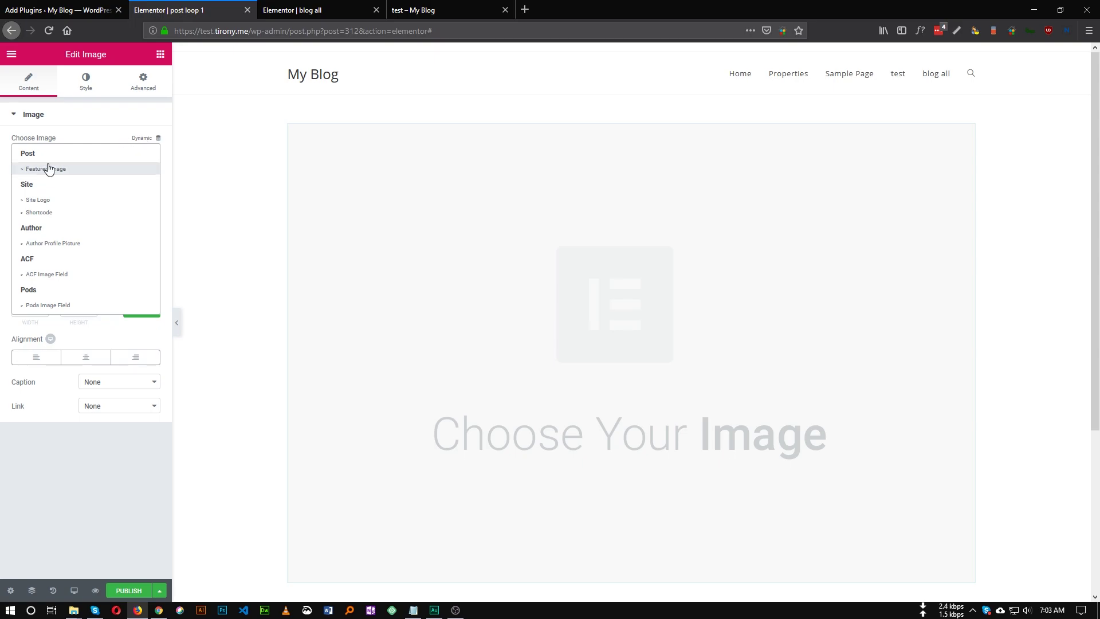
left_click(56, 170)
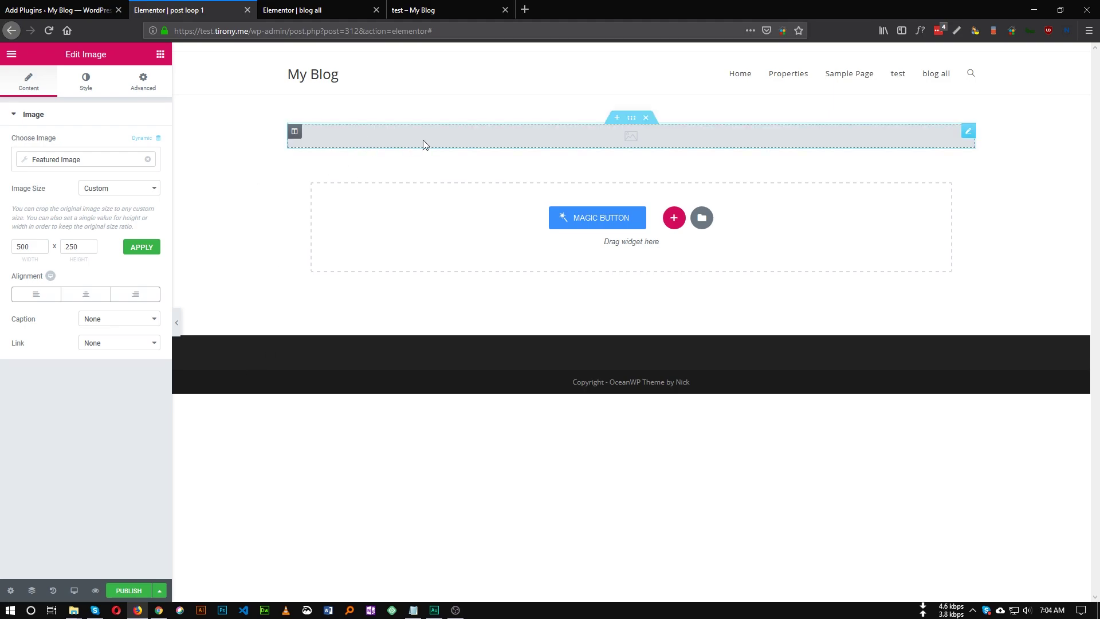
Preview the loop's dynamic content as the post "Impedit maxime nulla cupiditate voluptate rerum" and apply the preview settings.
left_click(11, 590)
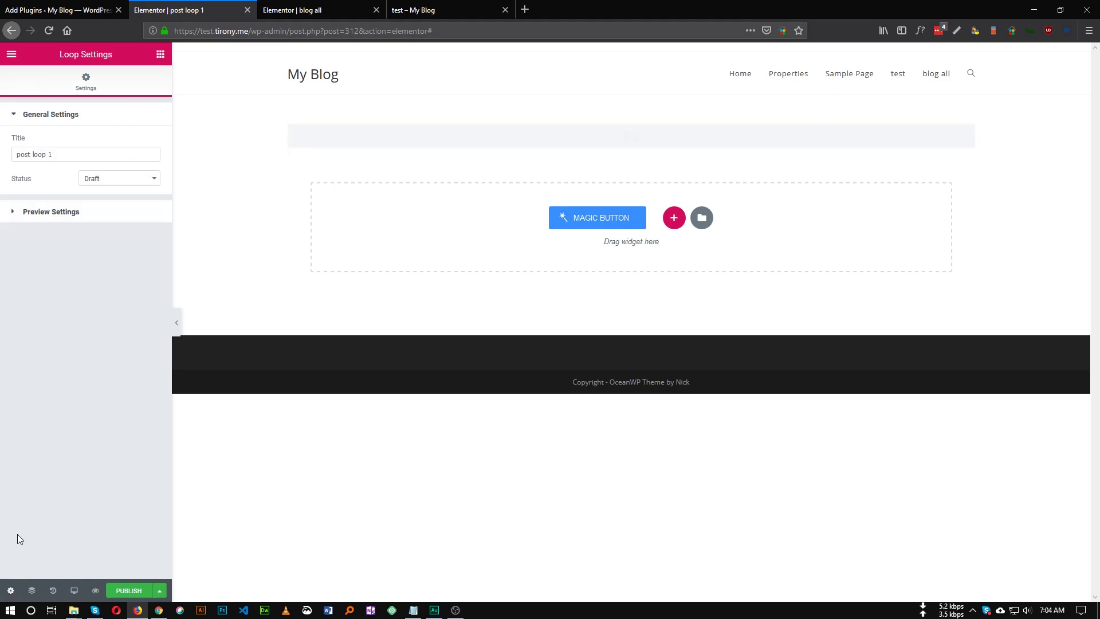
left_click(51, 212)
left_click(47, 183)
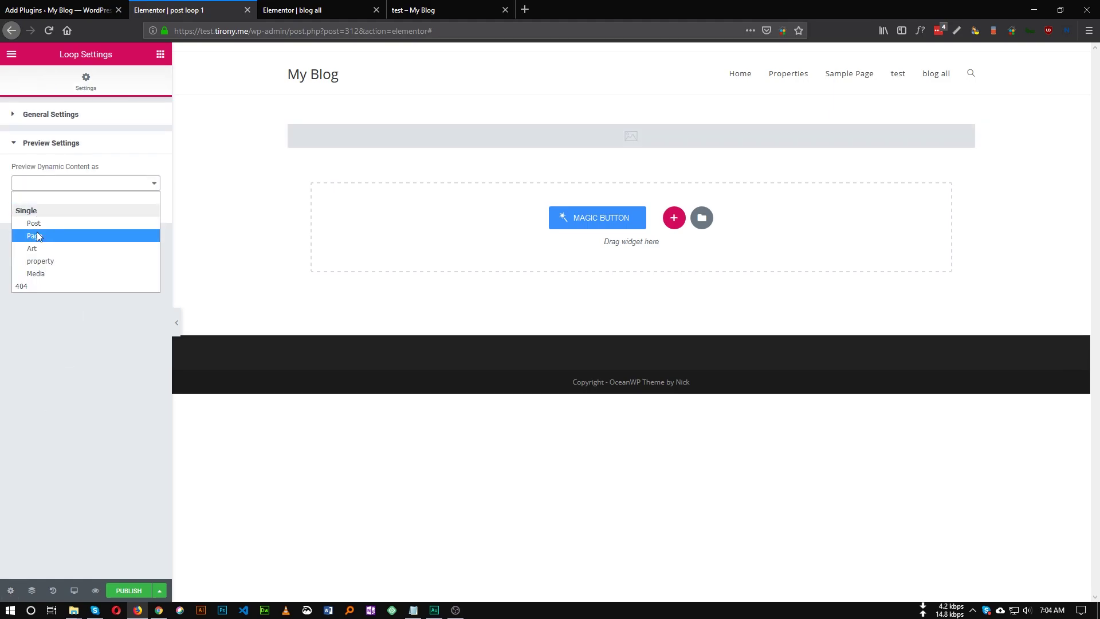
left_click(43, 225)
left_click(52, 216)
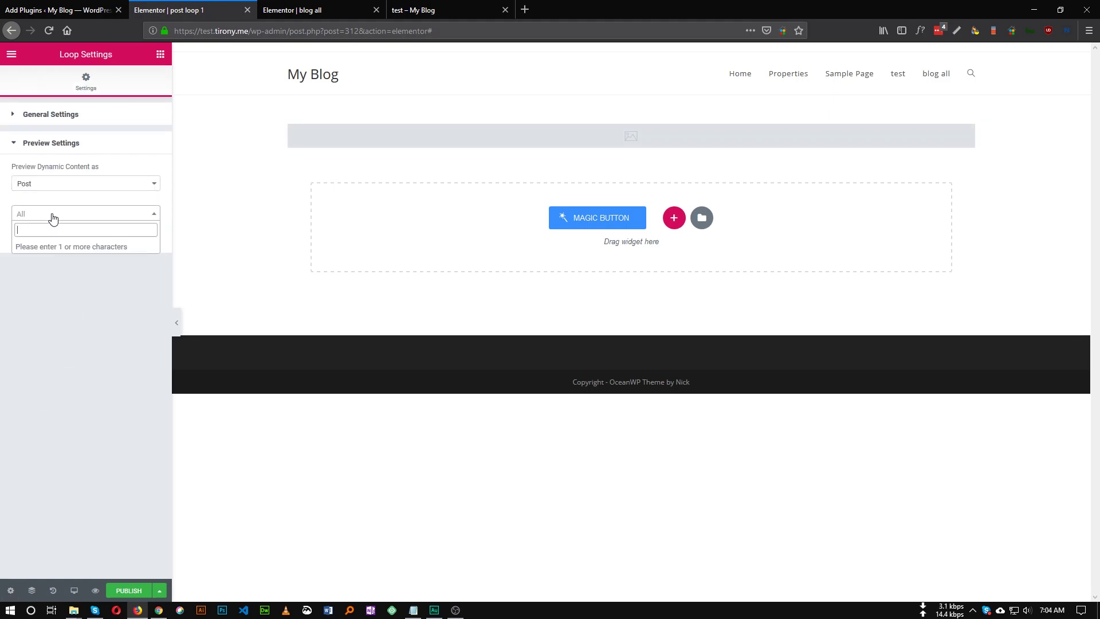
type("d")
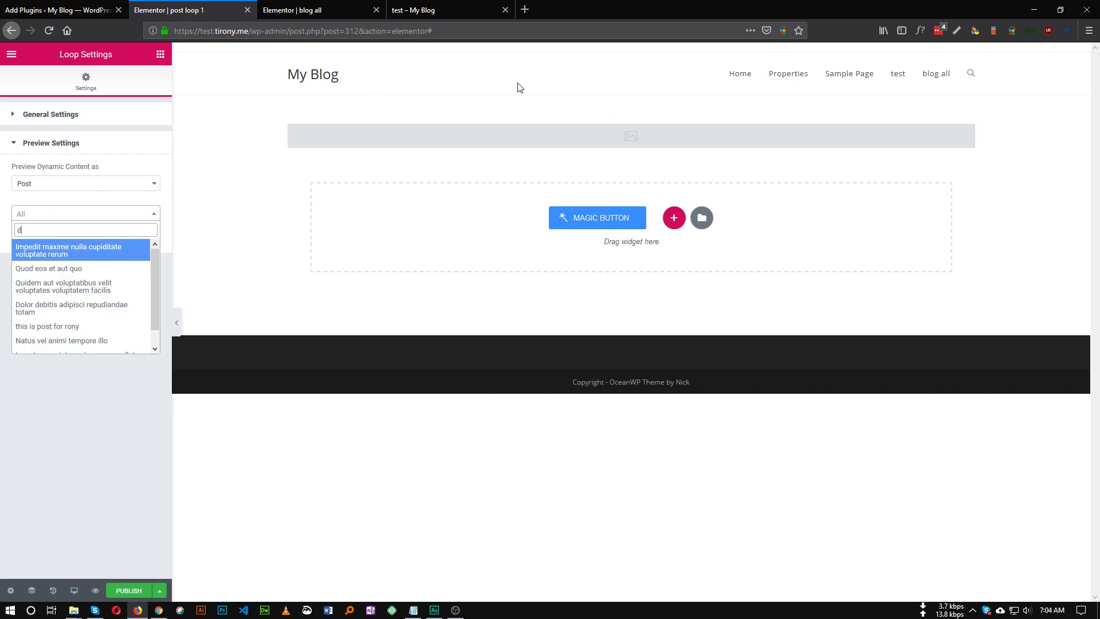
left_click(55, 253)
left_click(127, 237)
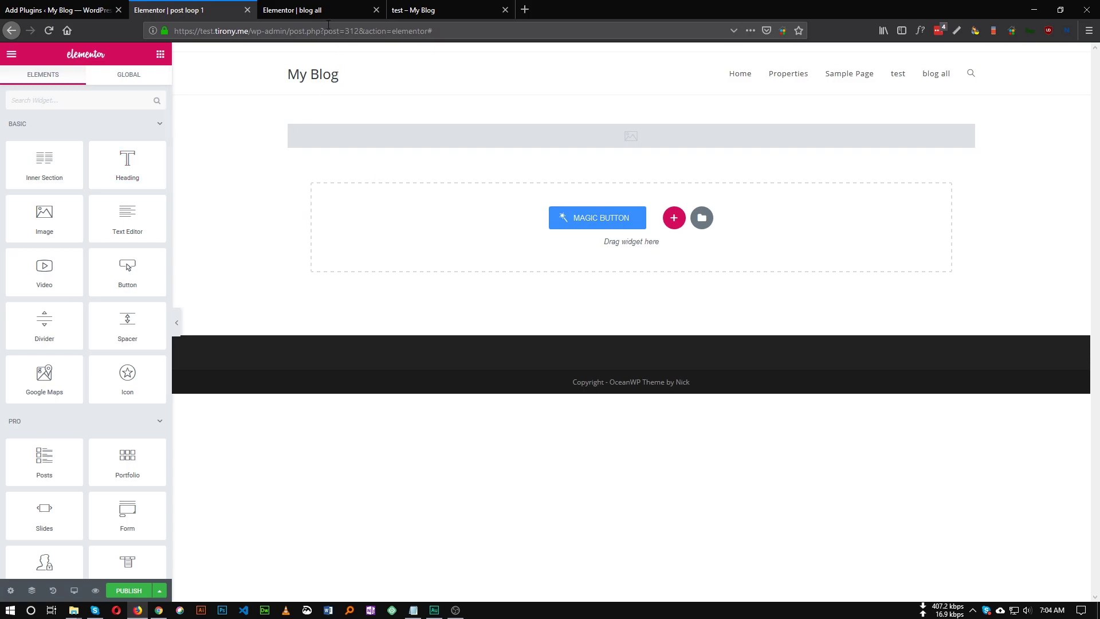
Add a two-column inner section below the featured image, modelled on the test page, and set its content width to Full Width.
left_click(420, 11)
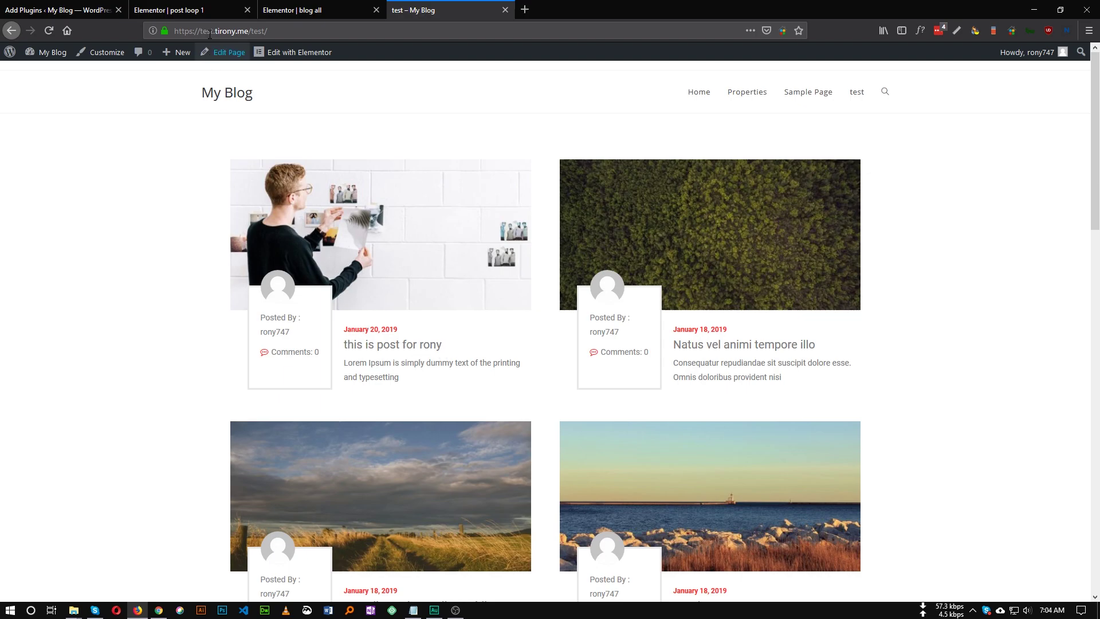
left_click(172, 11)
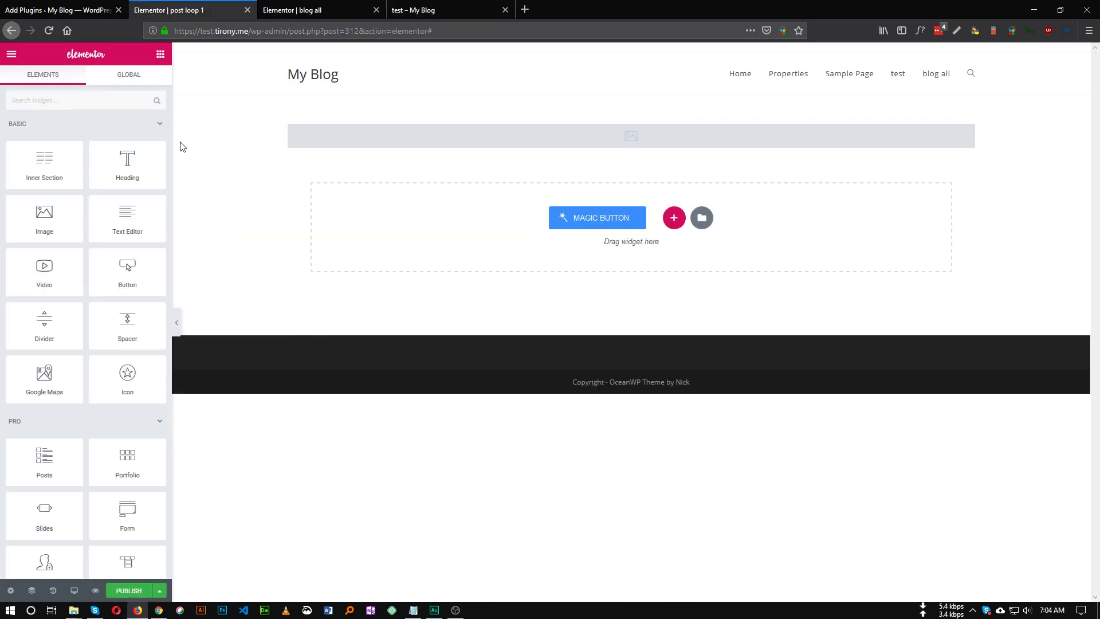
left_click_drag(47, 168, 525, 146)
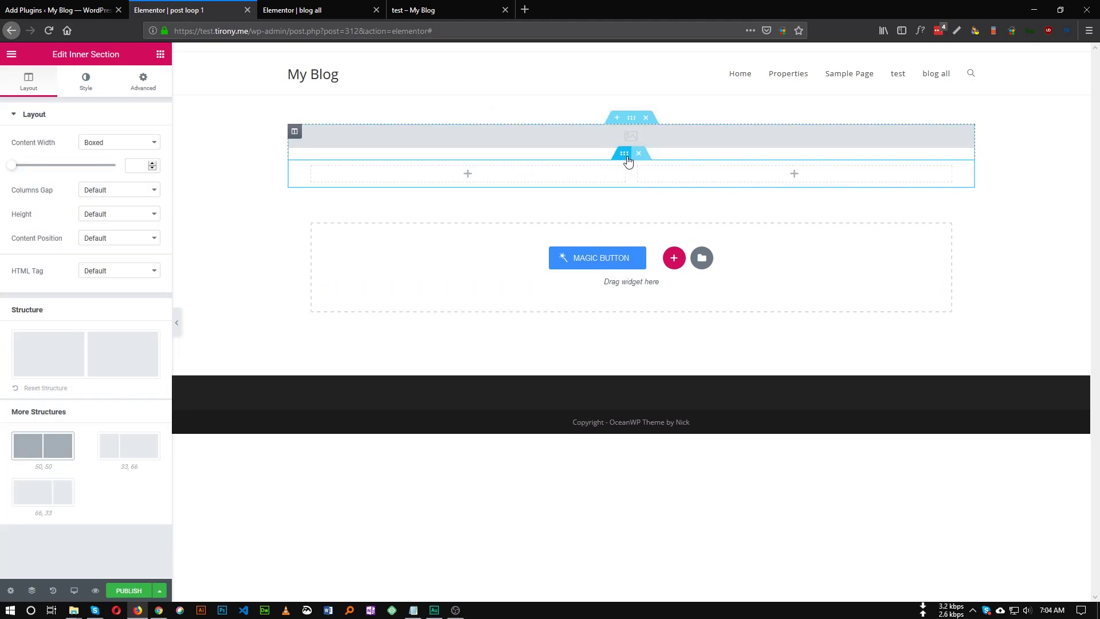
left_click(101, 143)
left_click(91, 158)
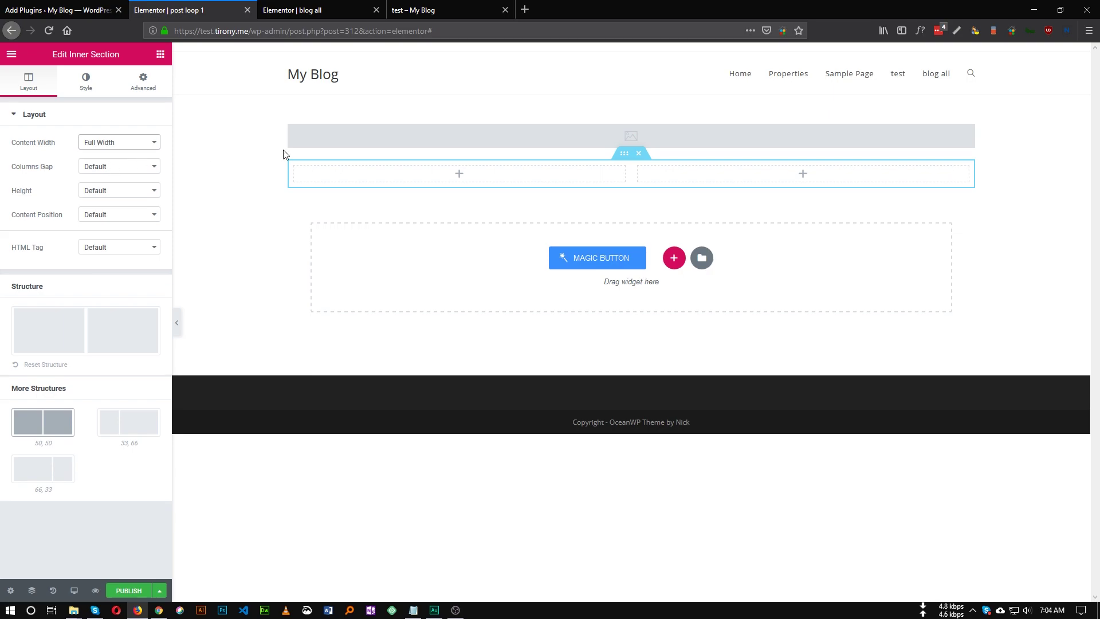
Set the width of the inner section's left column to 30%.
left_click(295, 167)
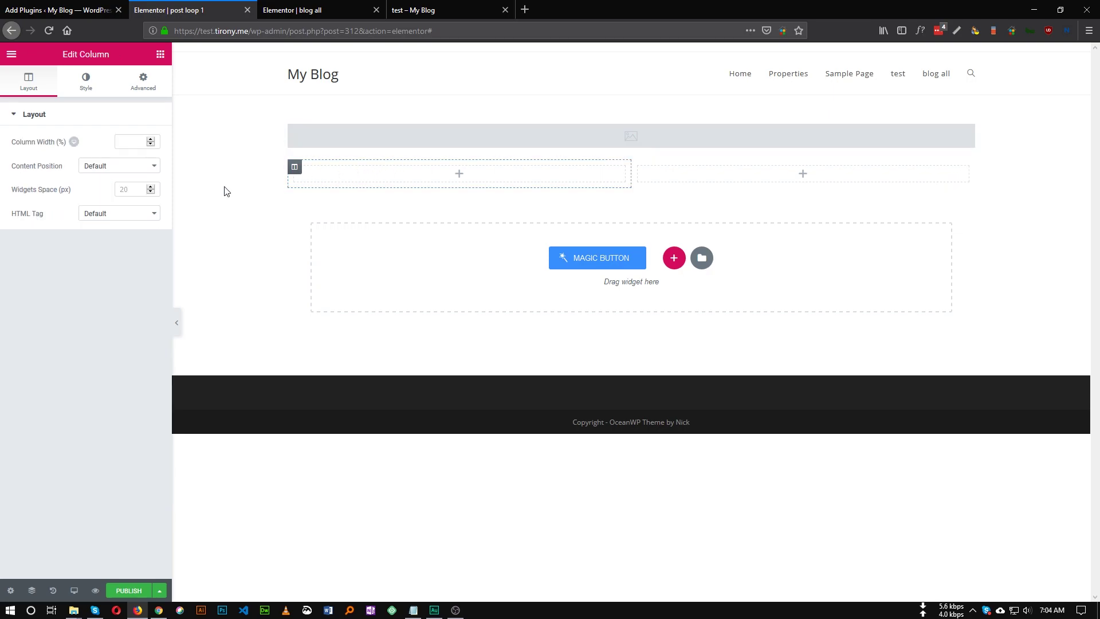
left_click(128, 146)
type("30")
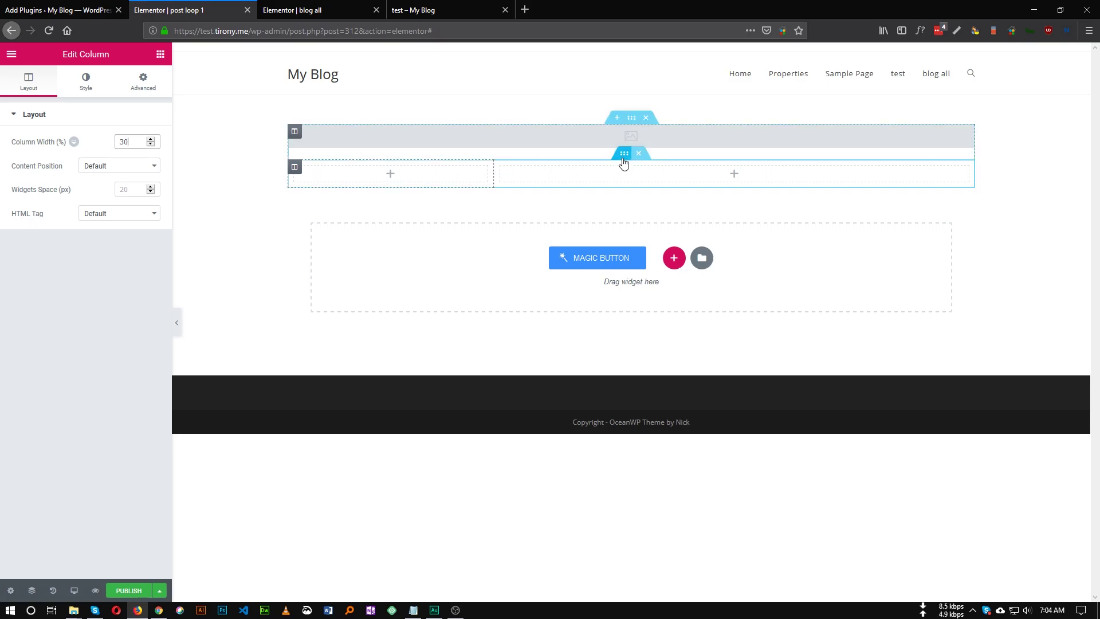
Check the test page layout and give the inner section a left padding of 30 px with 0 on the other sides.
key("ctrl+Tab")
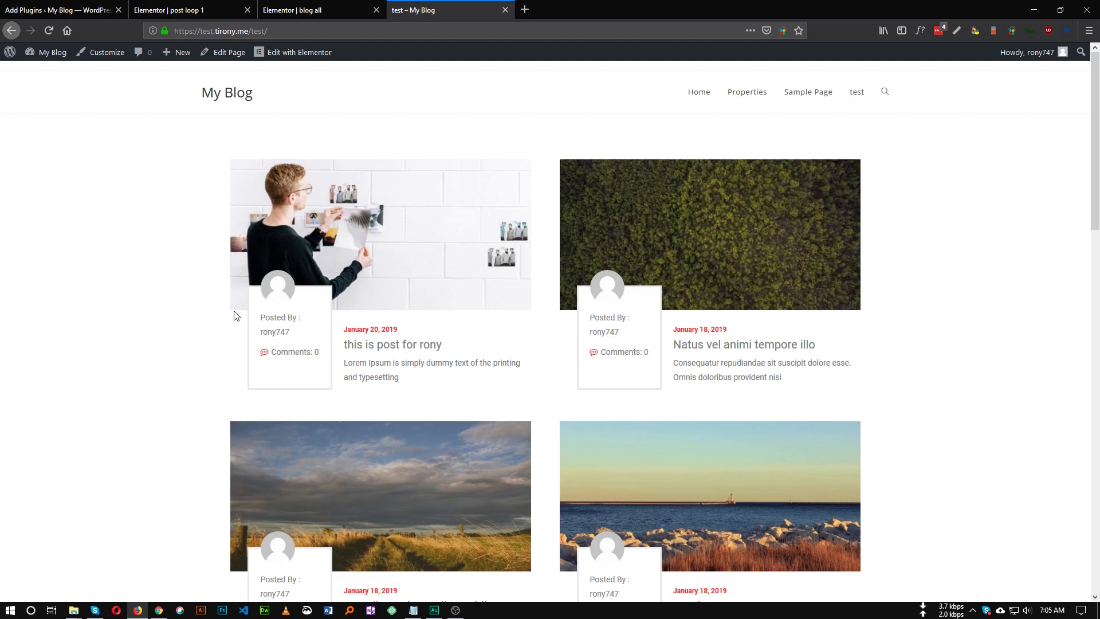
left_click(189, 10)
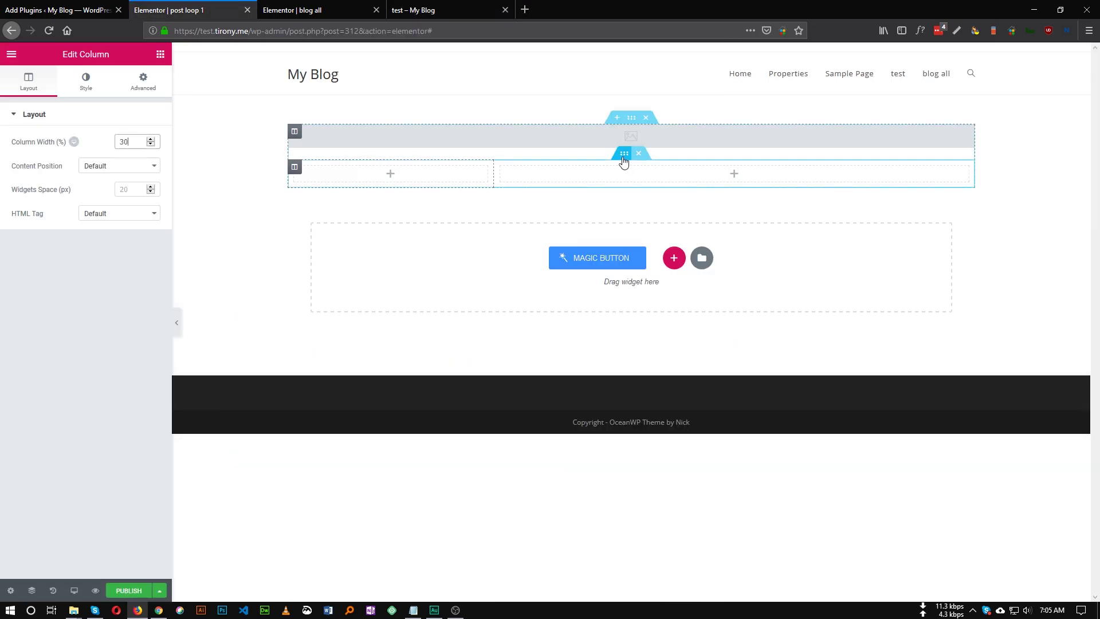
left_click(624, 154)
left_click(143, 81)
left_click(145, 158)
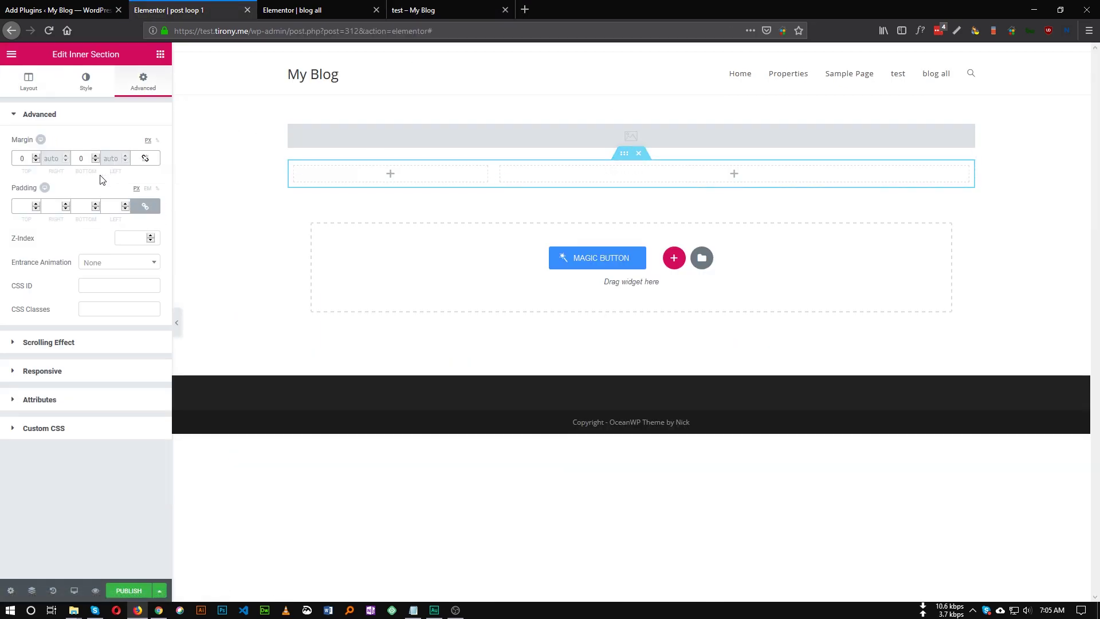
left_click(152, 160)
left_click(154, 208)
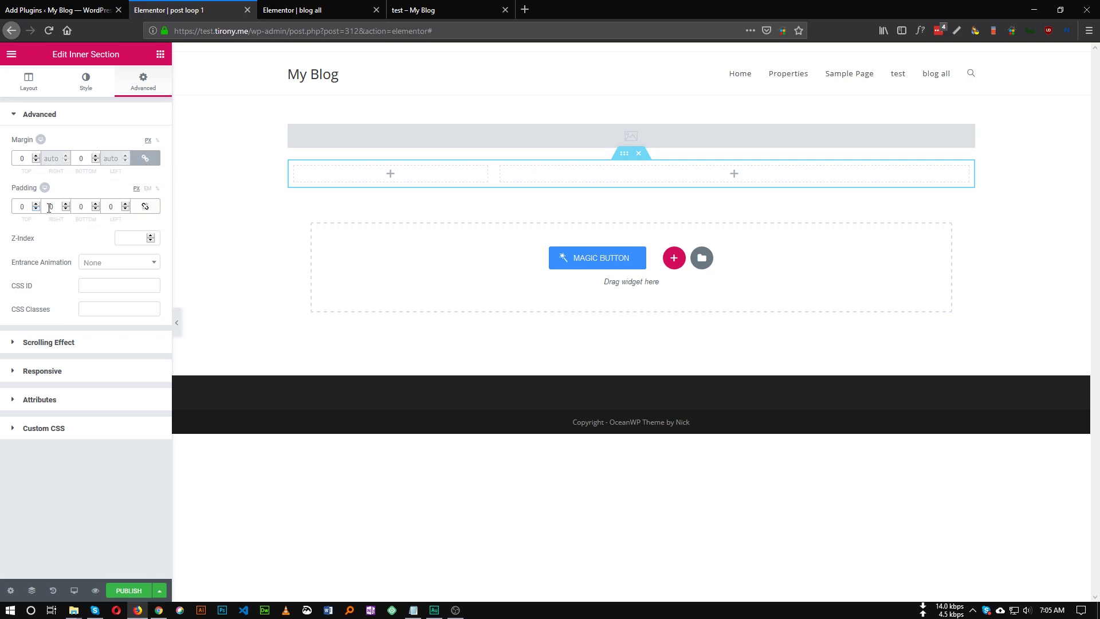
left_click(111, 205)
type("30")
Give the inner section's left column a solid light grey border with a width of 3 on all sides, following the test page.
key("ctrl+Tab")
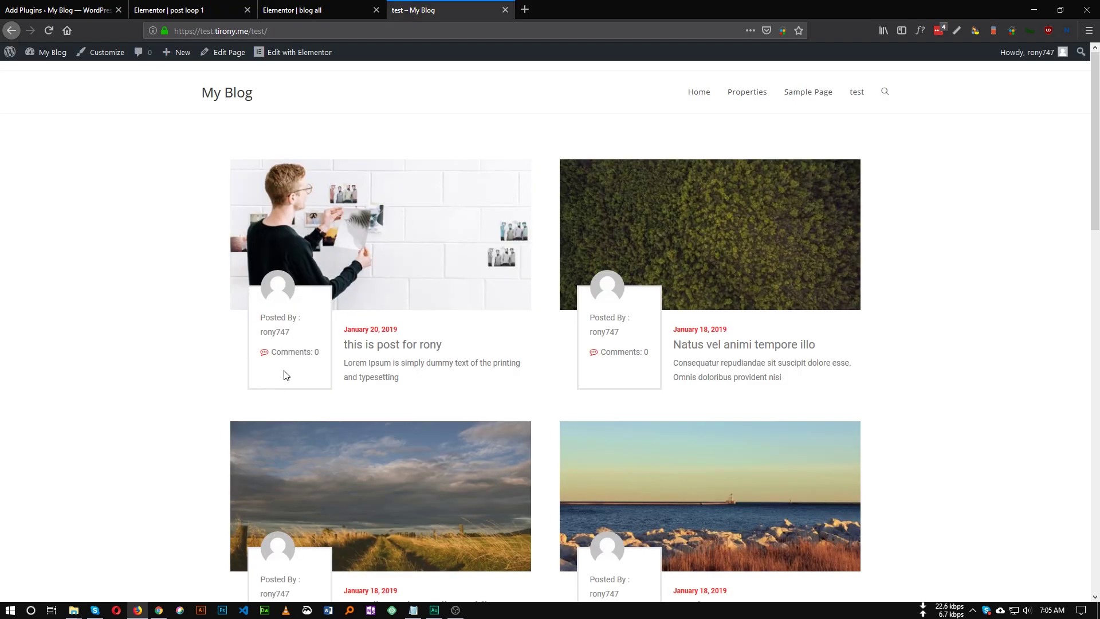
left_click(295, 10)
left_click(227, 6)
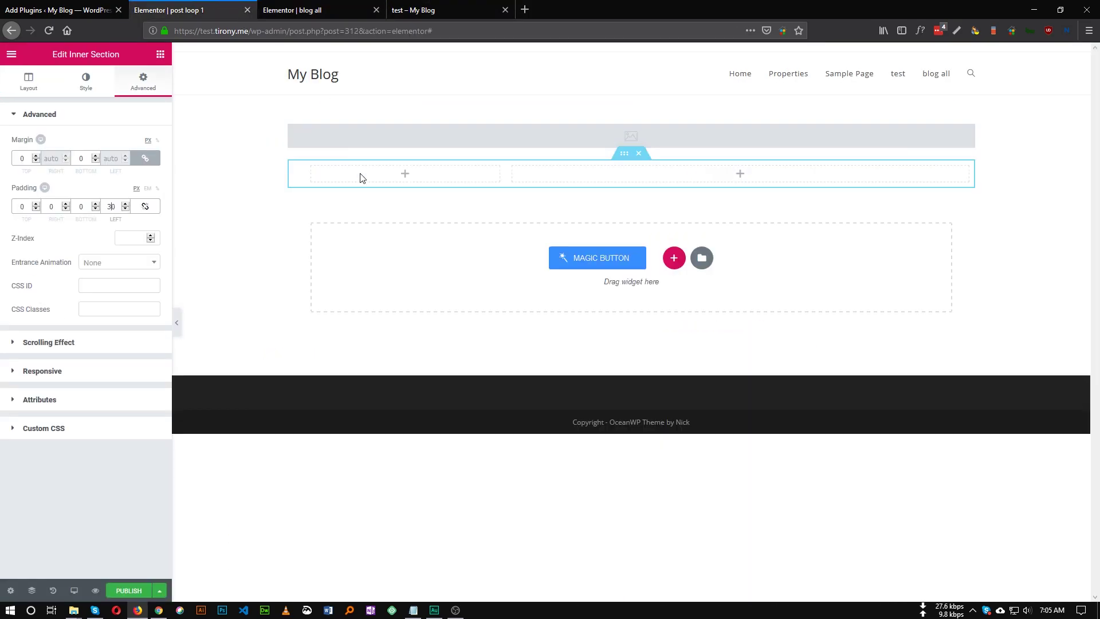
left_click(311, 167)
left_click(143, 82)
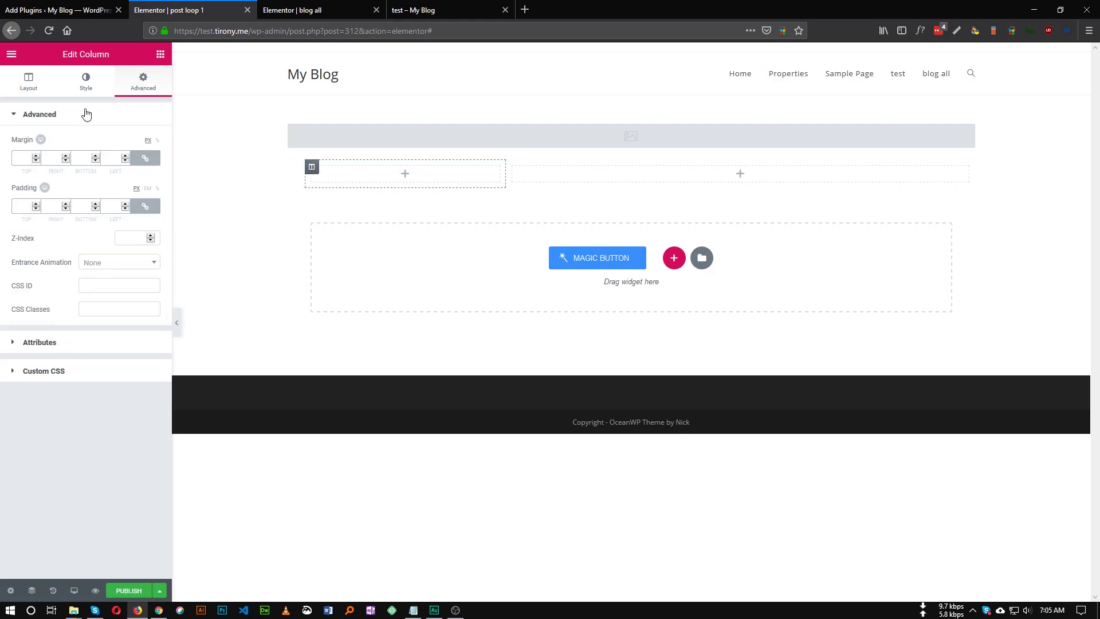
left_click(86, 83)
left_click(47, 202)
left_click(95, 196)
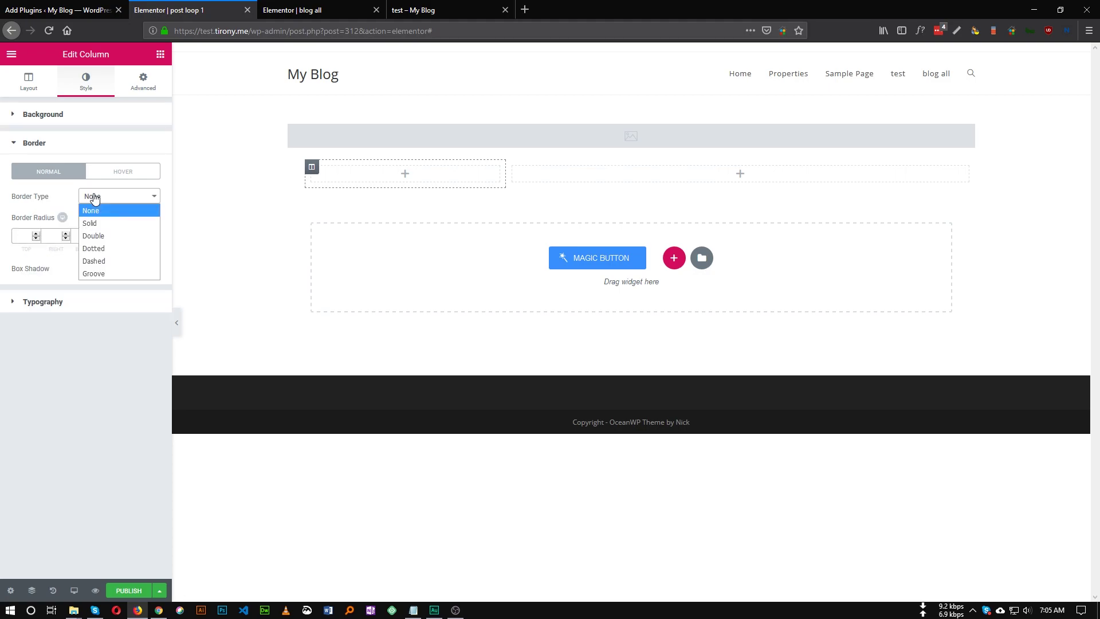
left_click(90, 223)
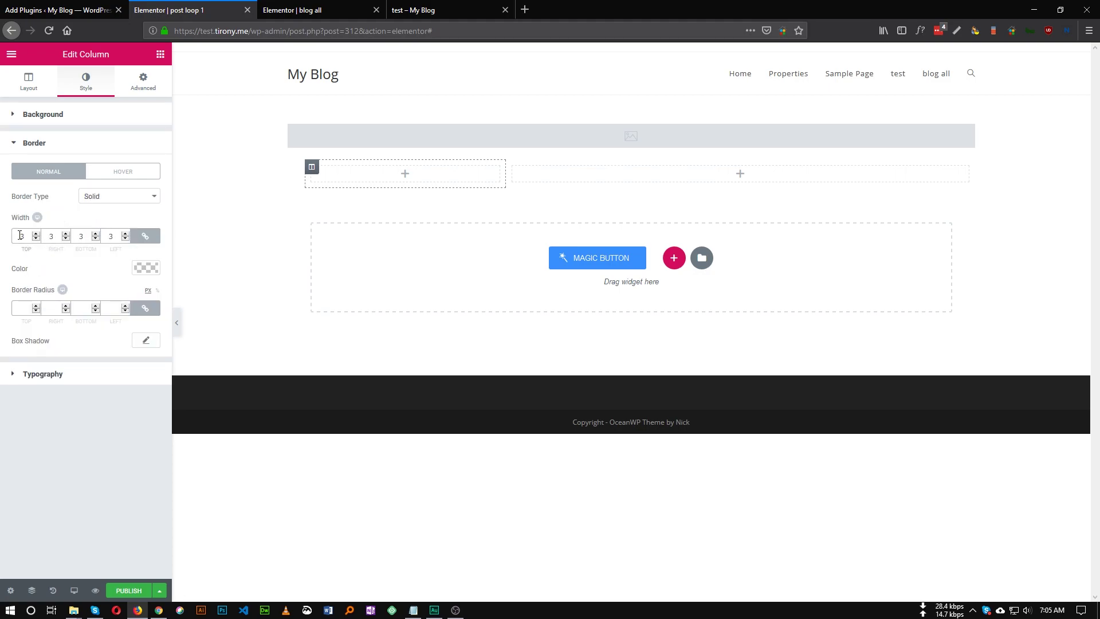
left_click(138, 272)
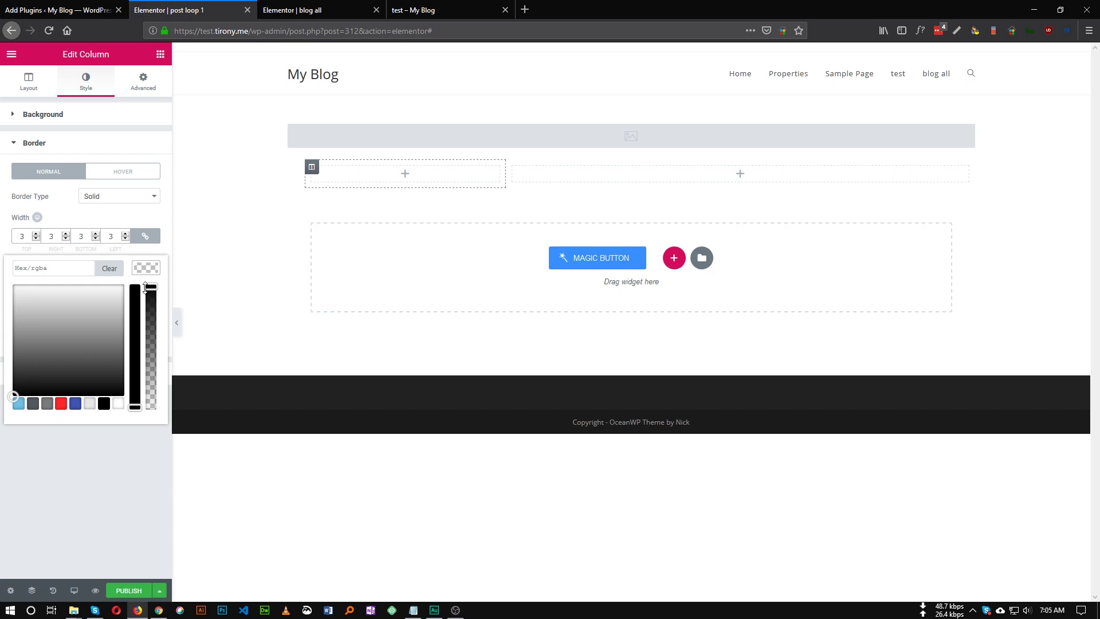
left_click(90, 403)
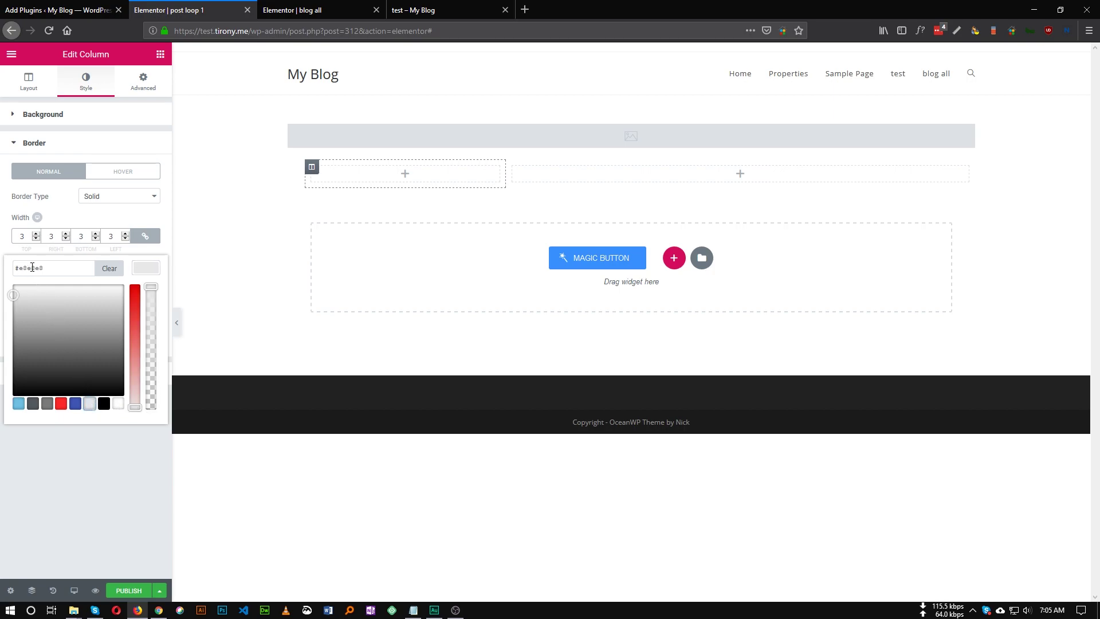
left_click(144, 269)
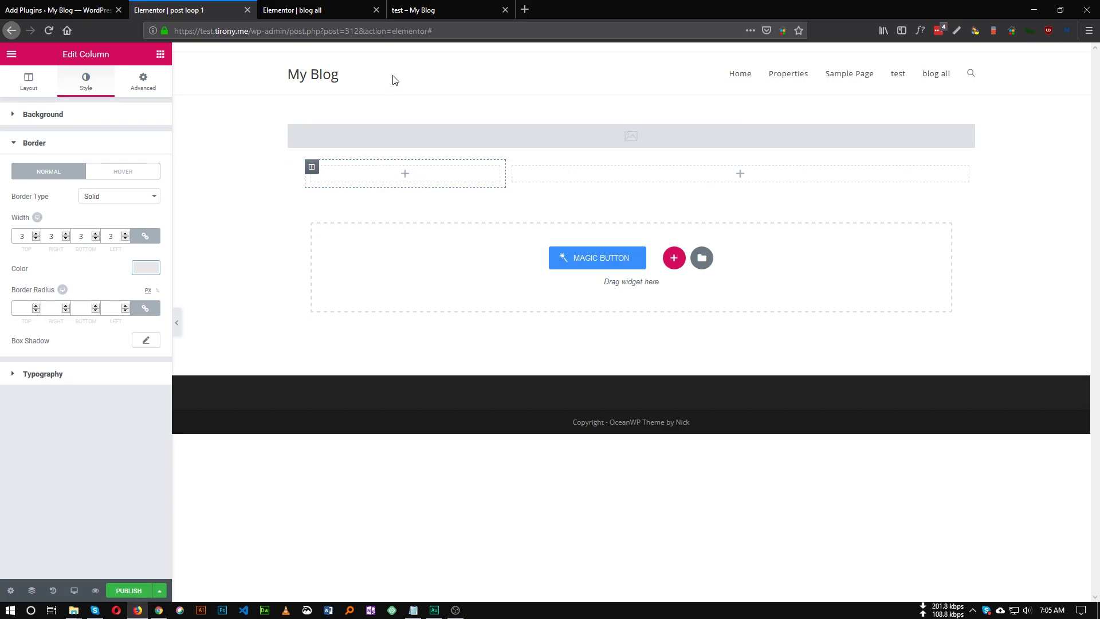
Add an Image widget to the bordered left column with Thumbnail 150 x 150 size and the dynamic Author Profile Picture as source.
left_click(424, 10)
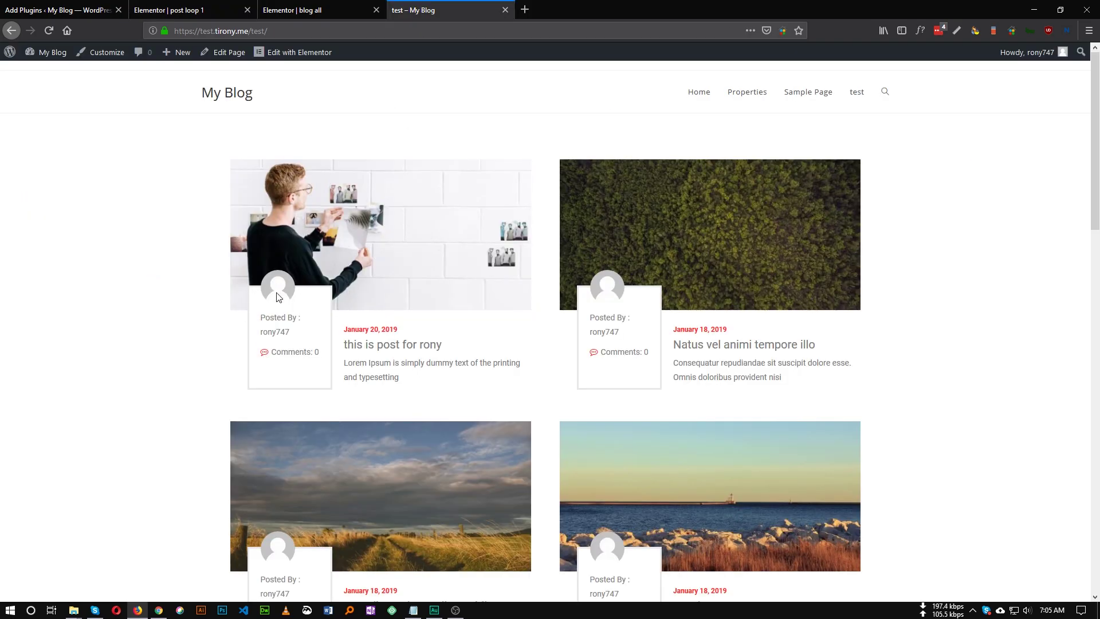
key("ctrl+Tab")
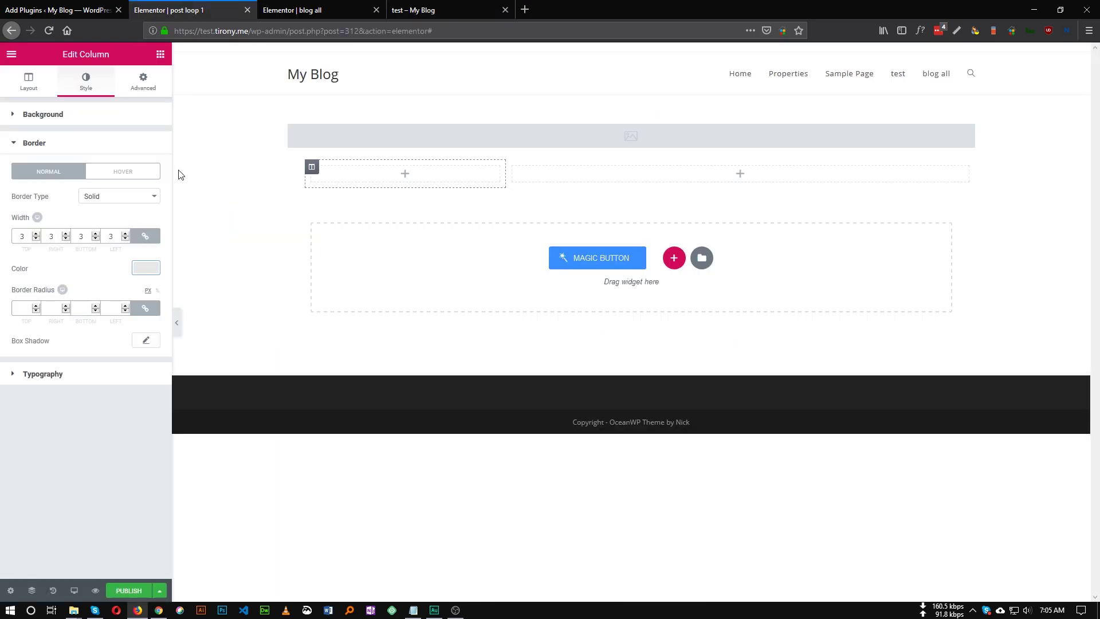
left_click(160, 55)
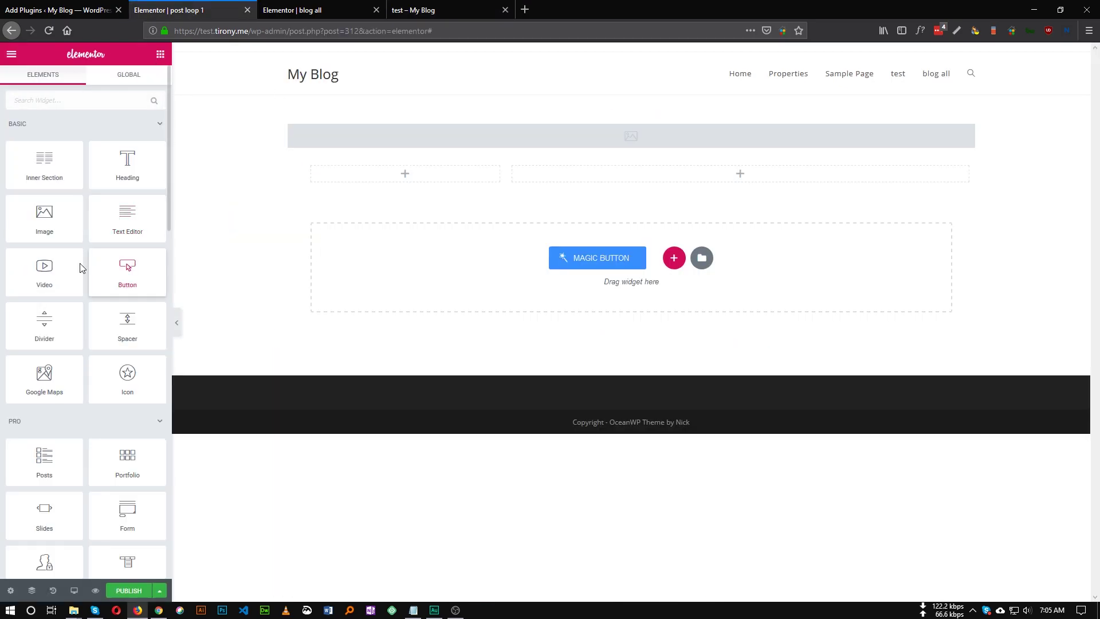
left_click_drag(64, 223, 410, 179)
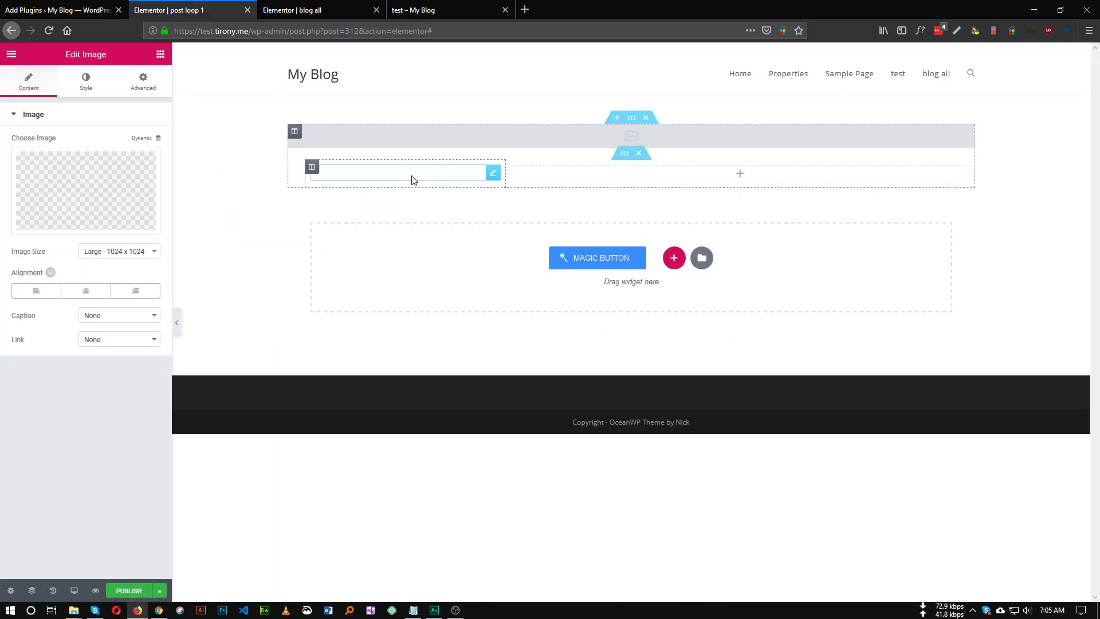
left_click(101, 255)
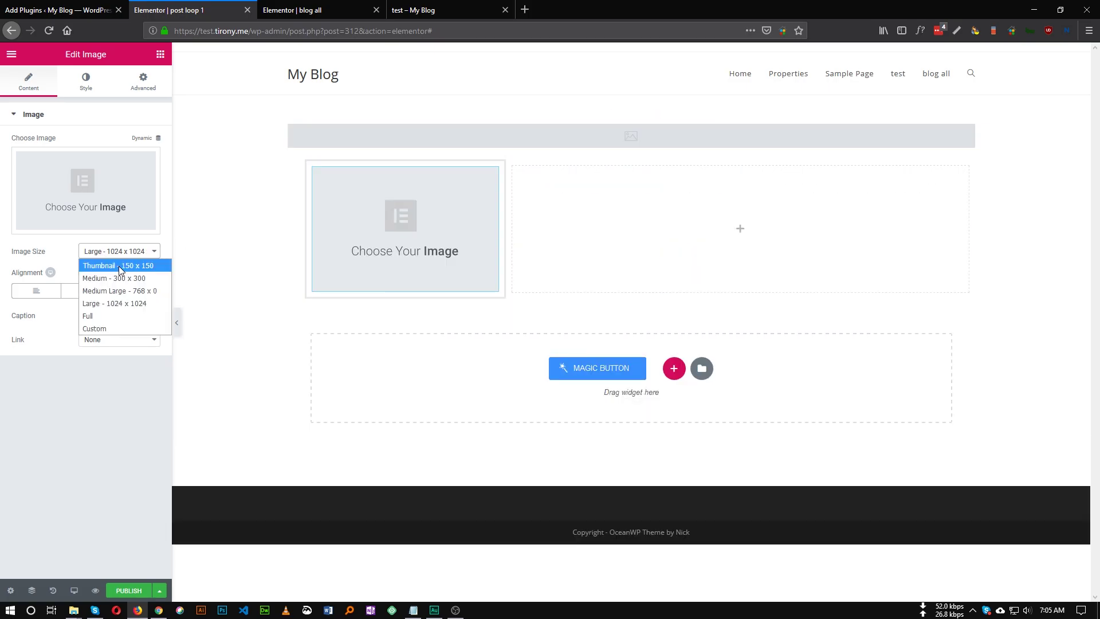
left_click(127, 268)
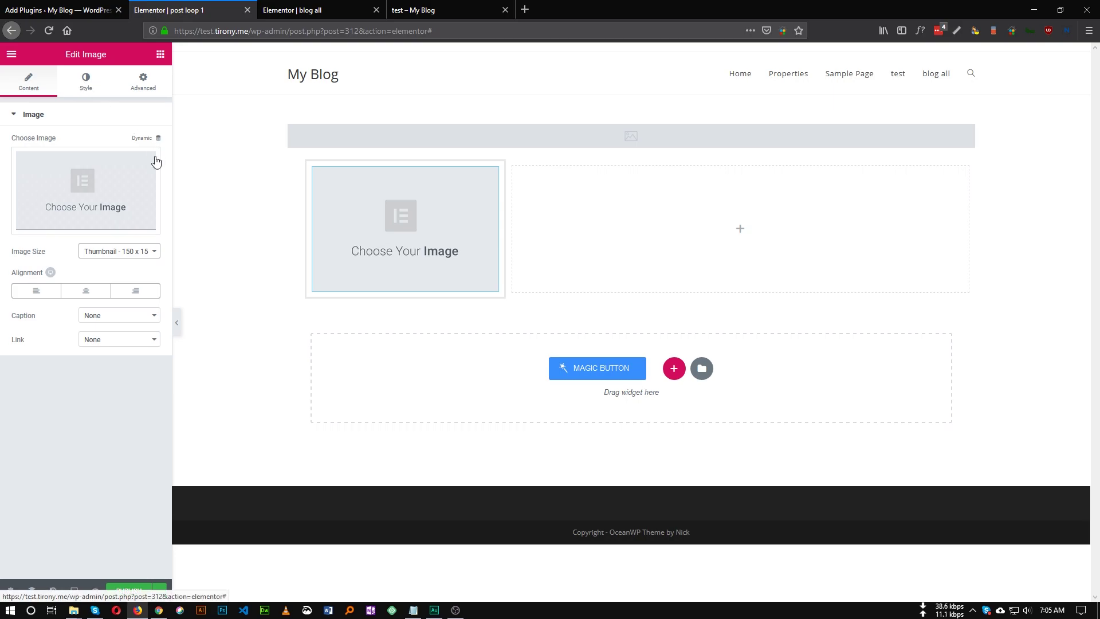
left_click(155, 139)
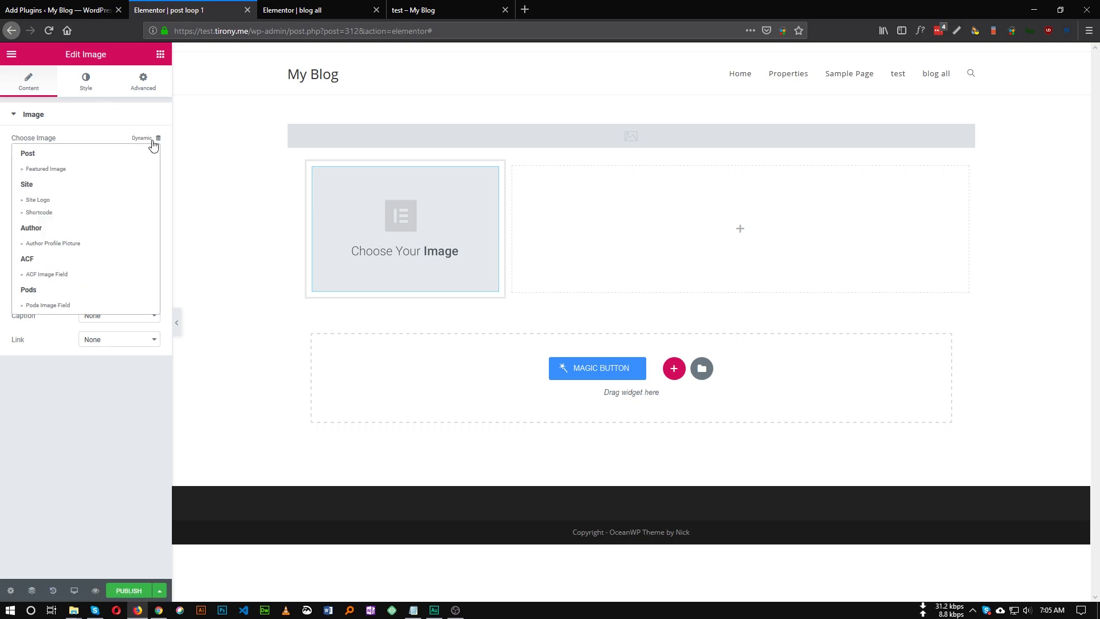
left_click(57, 244)
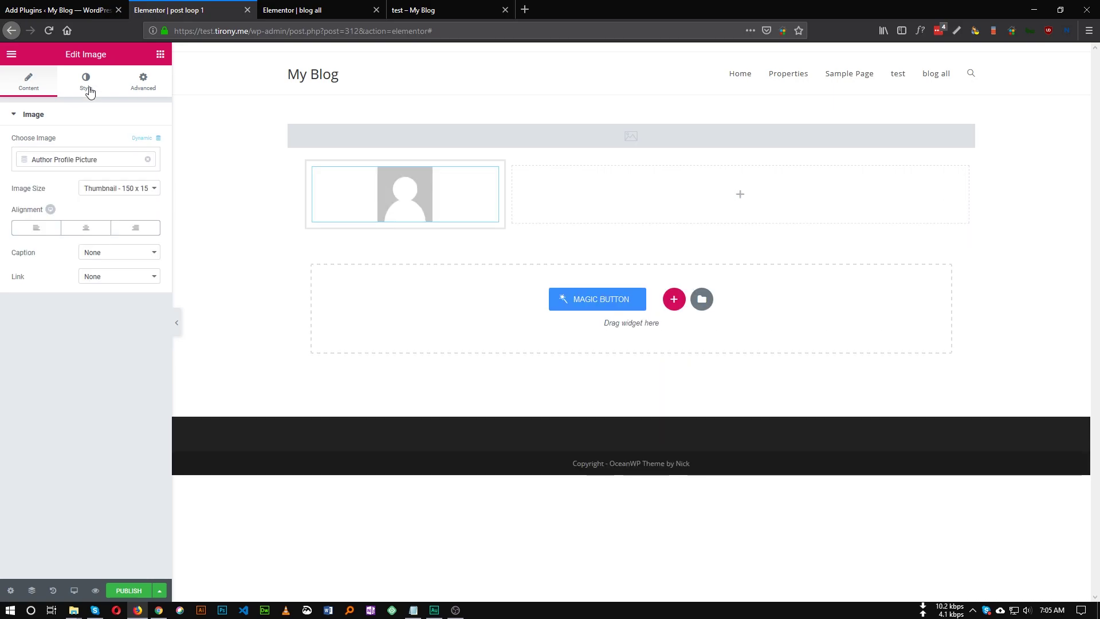
Set the author profile picture's width to 64 px and align it left.
left_click(86, 82)
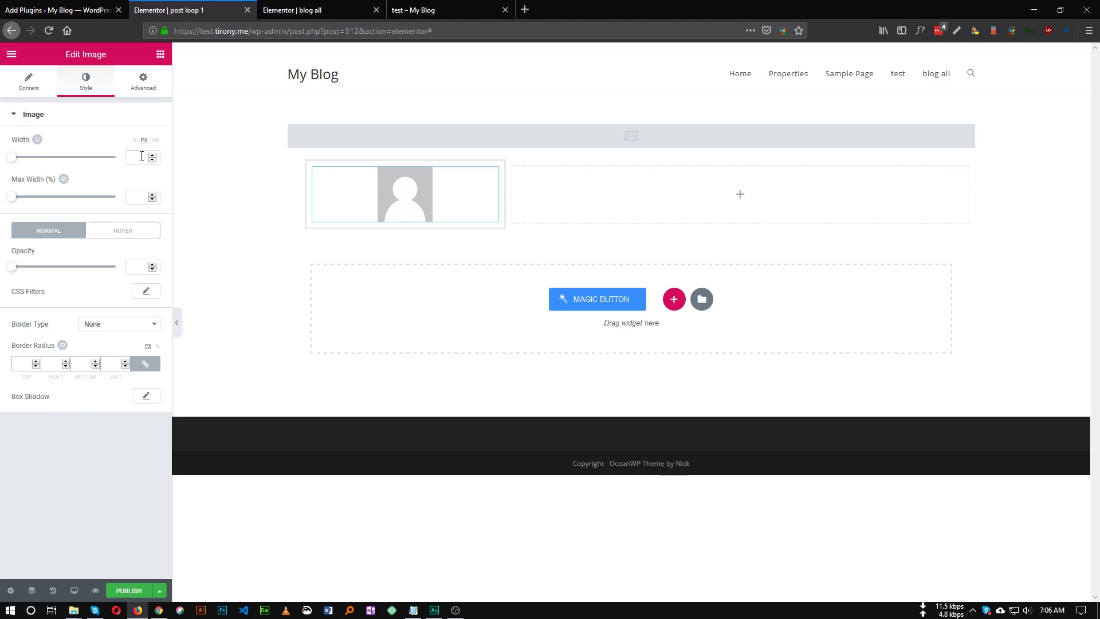
type("64")
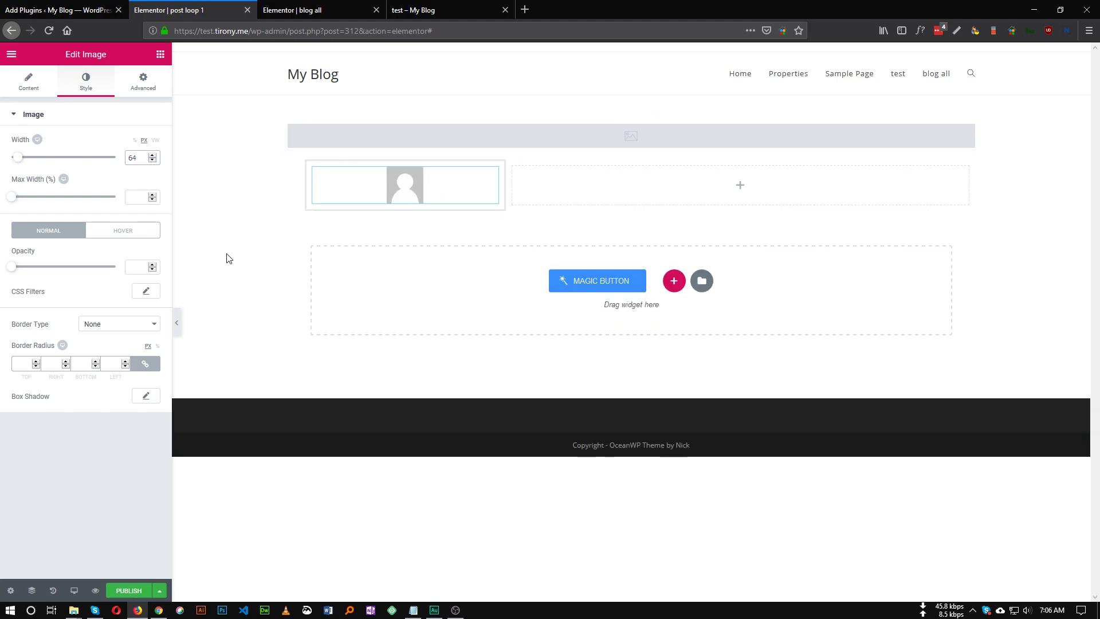
left_click(27, 86)
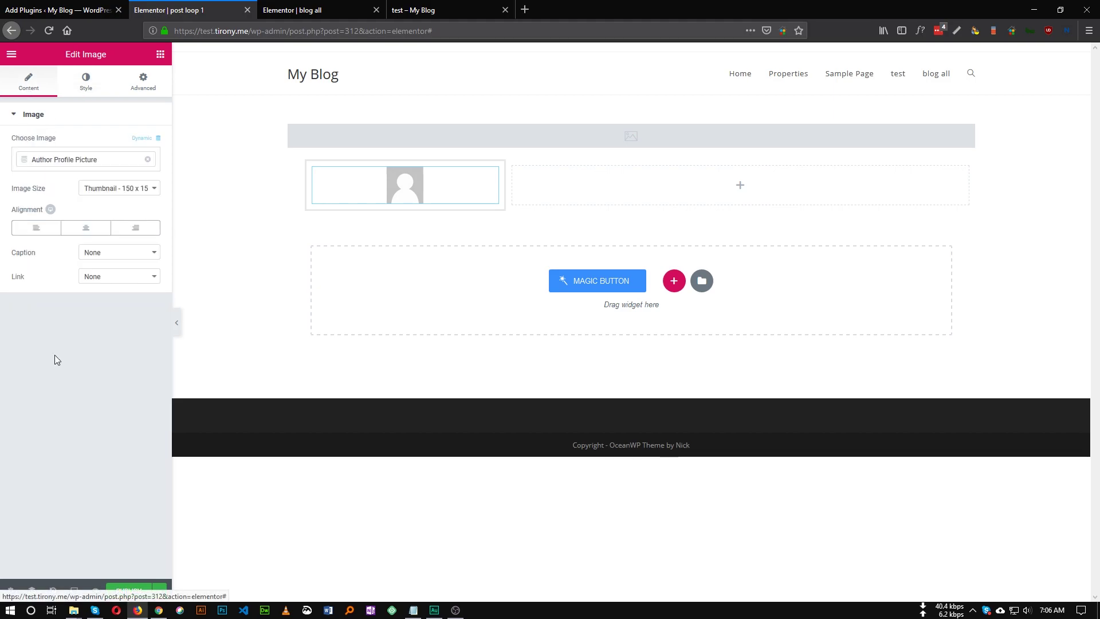
left_click(32, 229)
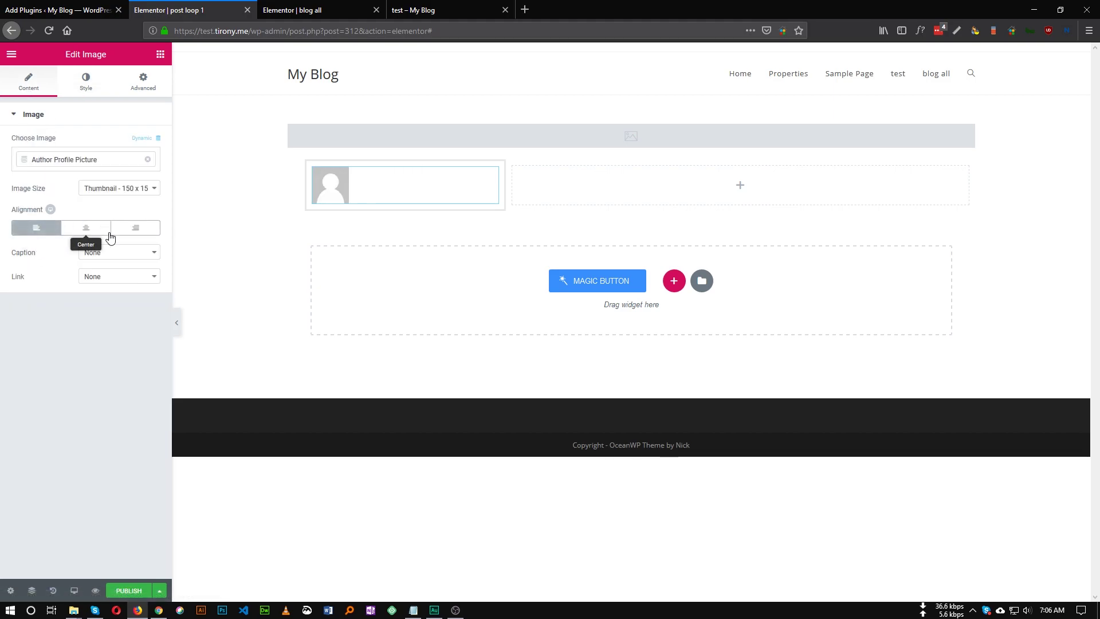
Round the author profile picture by setting its border radius to 100 px on all corners.
left_click(87, 86)
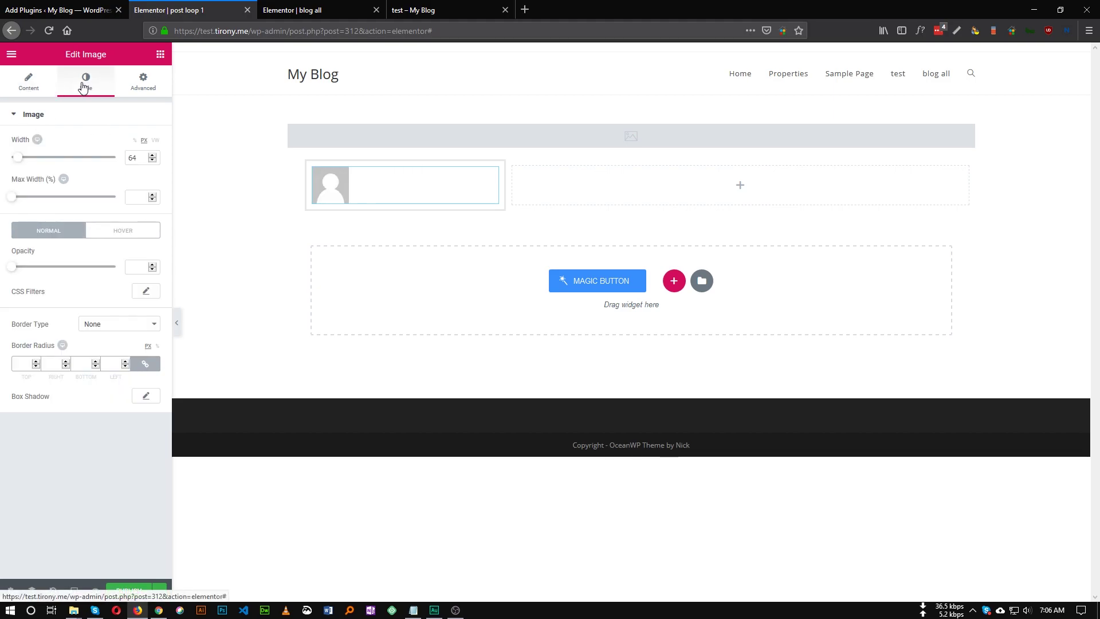
left_click(23, 364)
type("100")
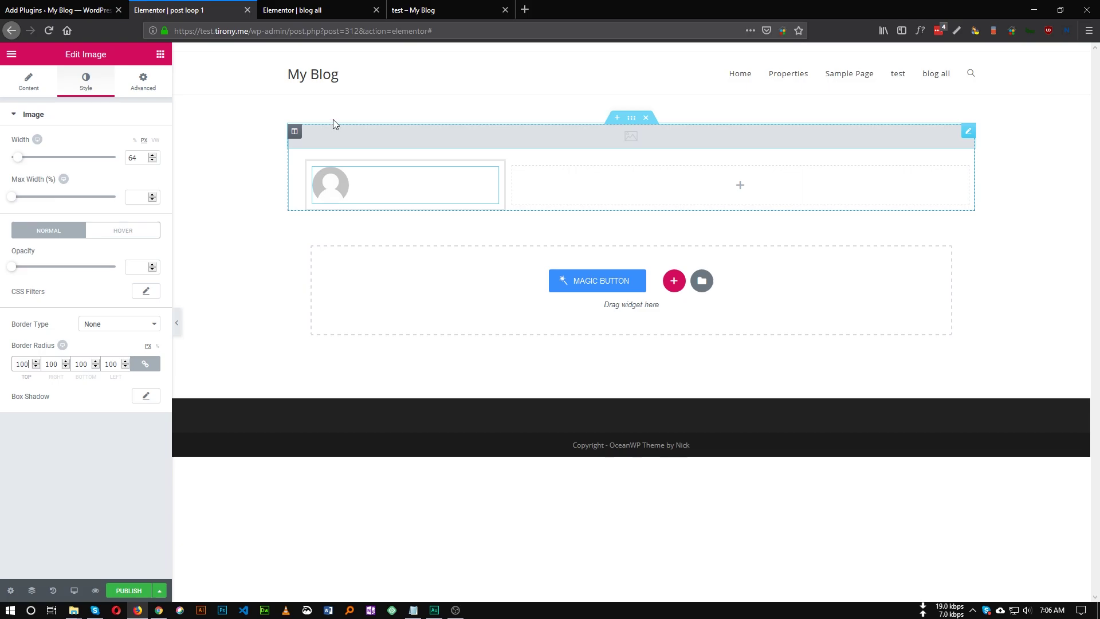
Compare with the test page and give the author picture a top margin of -50 px, with 0 on the other sides.
left_click(436, 7)
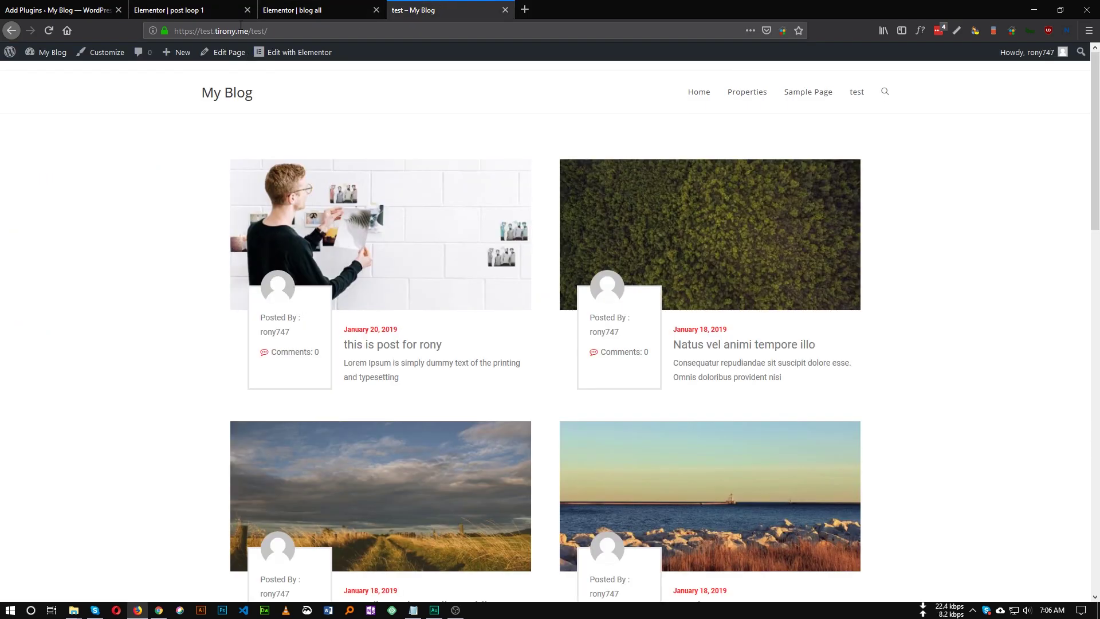
left_click(230, 11)
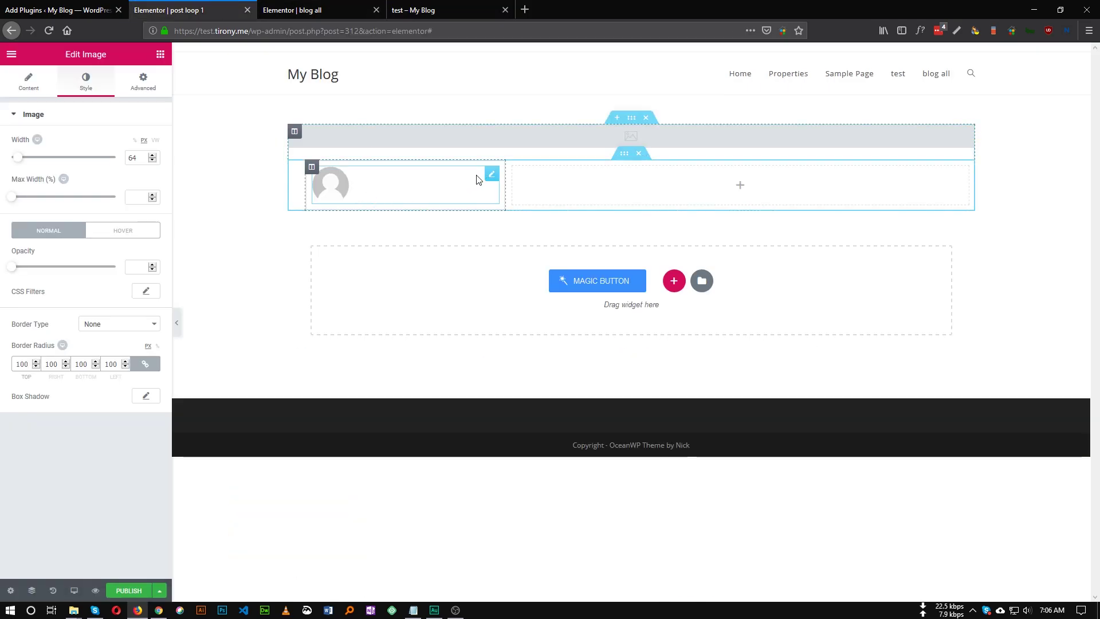
left_click(144, 81)
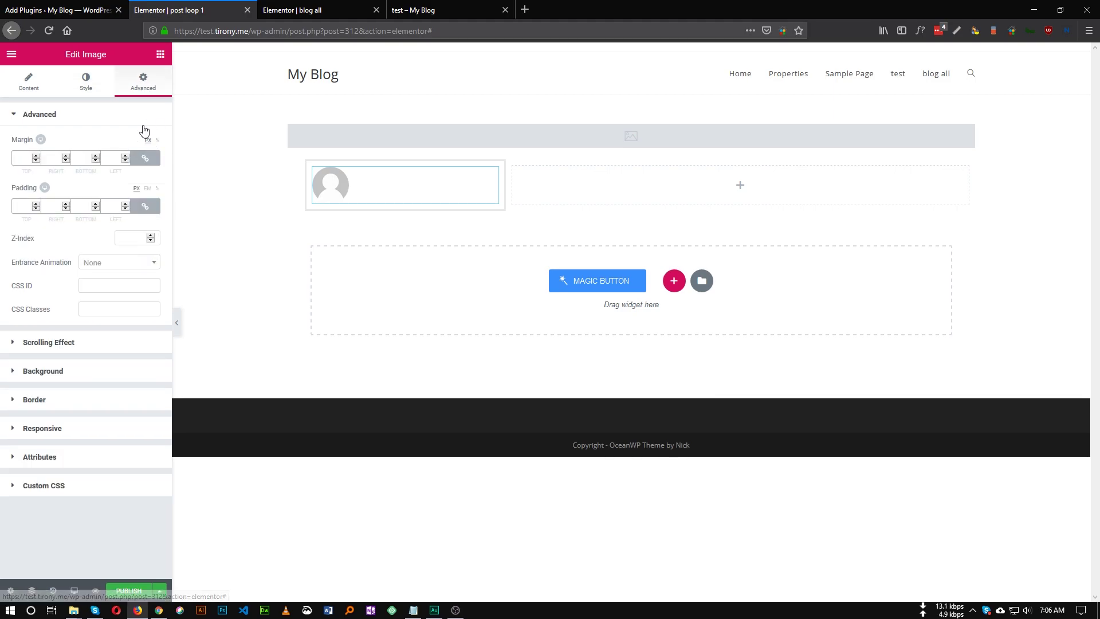
left_click(146, 158)
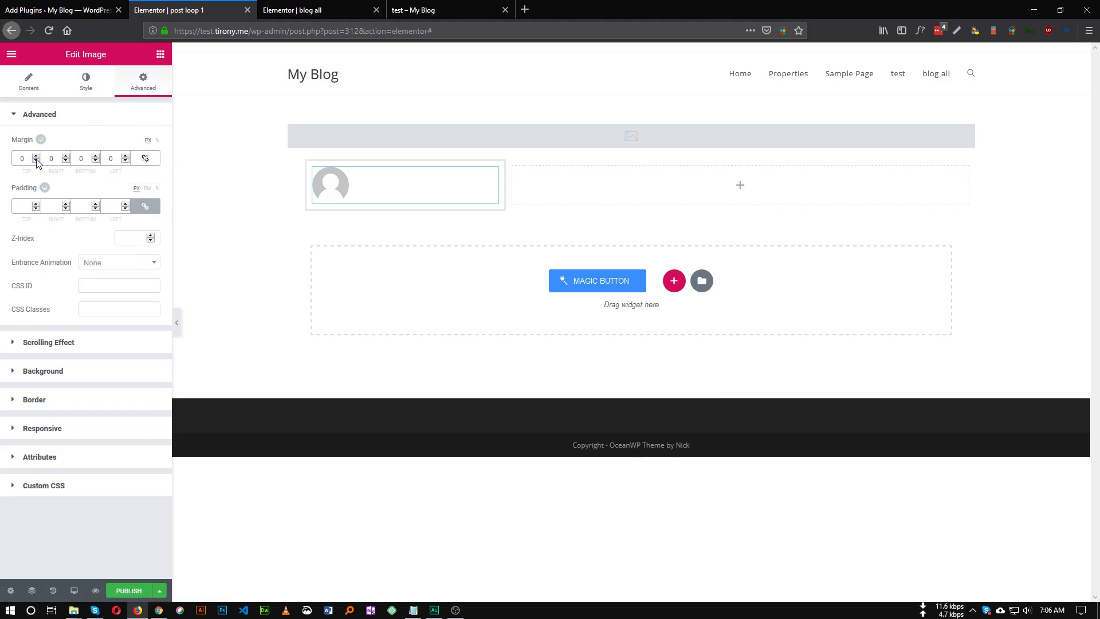
left_click_drag(36, 162, 40, 164)
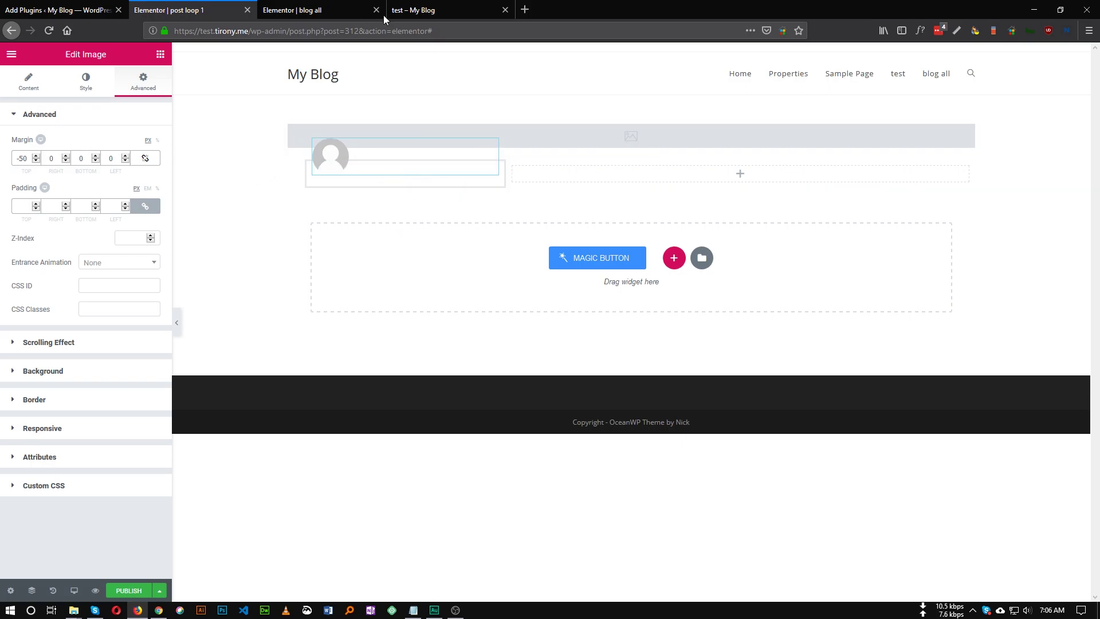
Check the card overlap on the test page and set the inner section's top margin to -43 px.
left_click(436, 10)
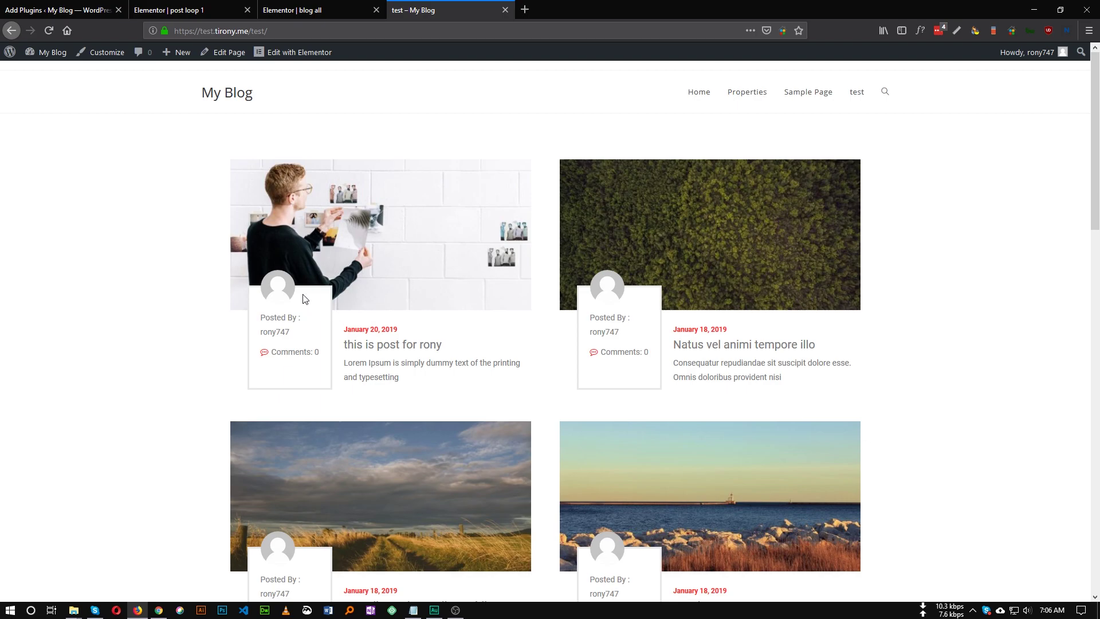
left_click(172, 10)
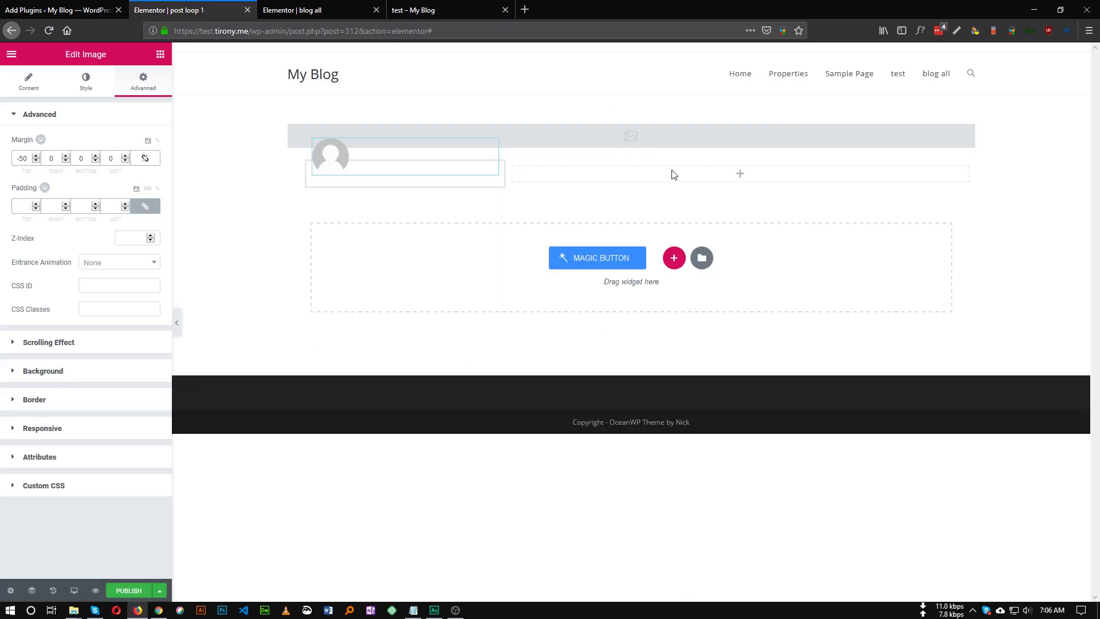
left_click(624, 155)
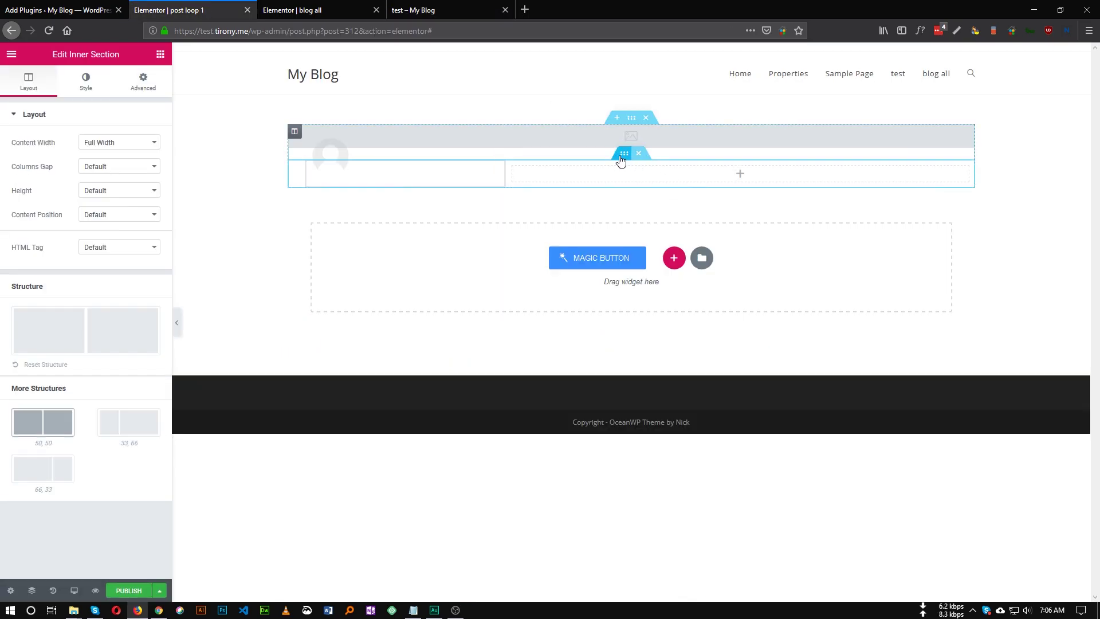
left_click(143, 82)
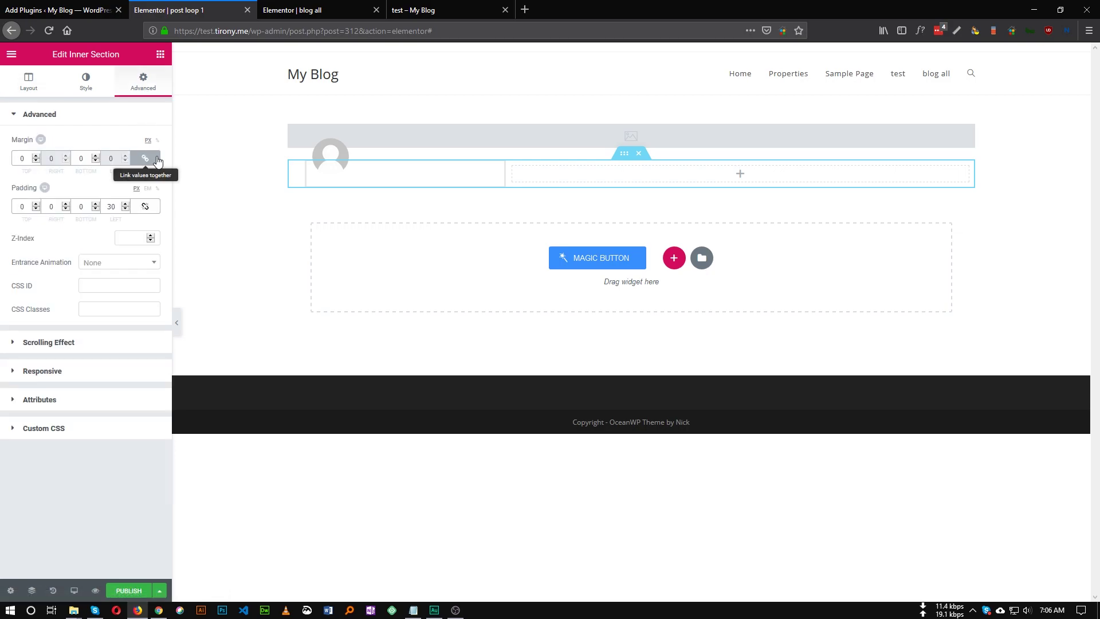
left_click(36, 161)
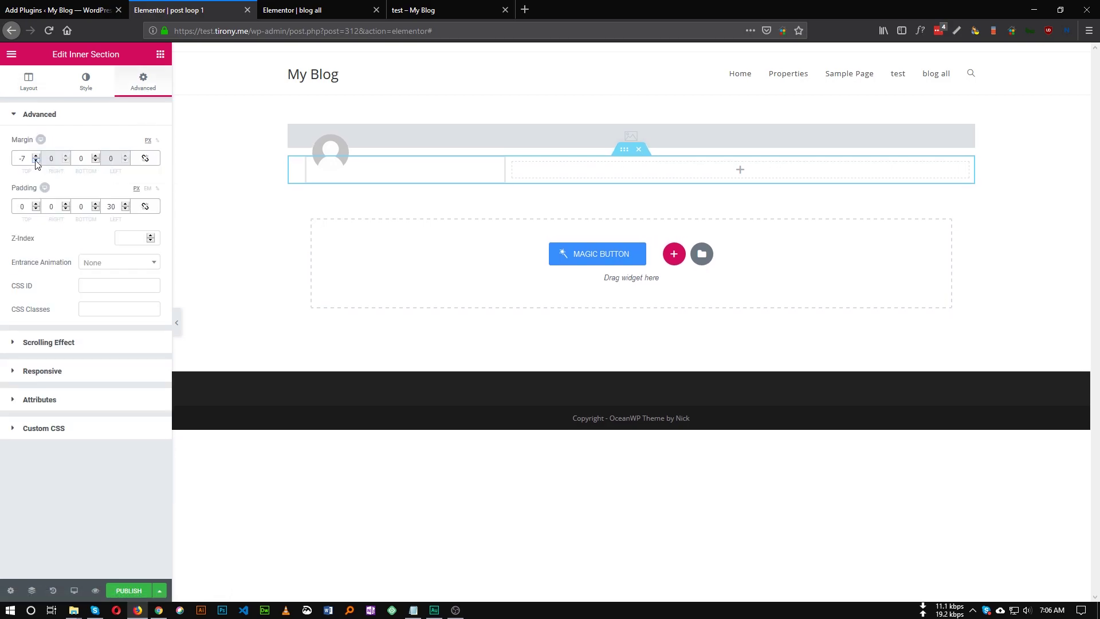
left_click_drag(36, 160, 36, 161)
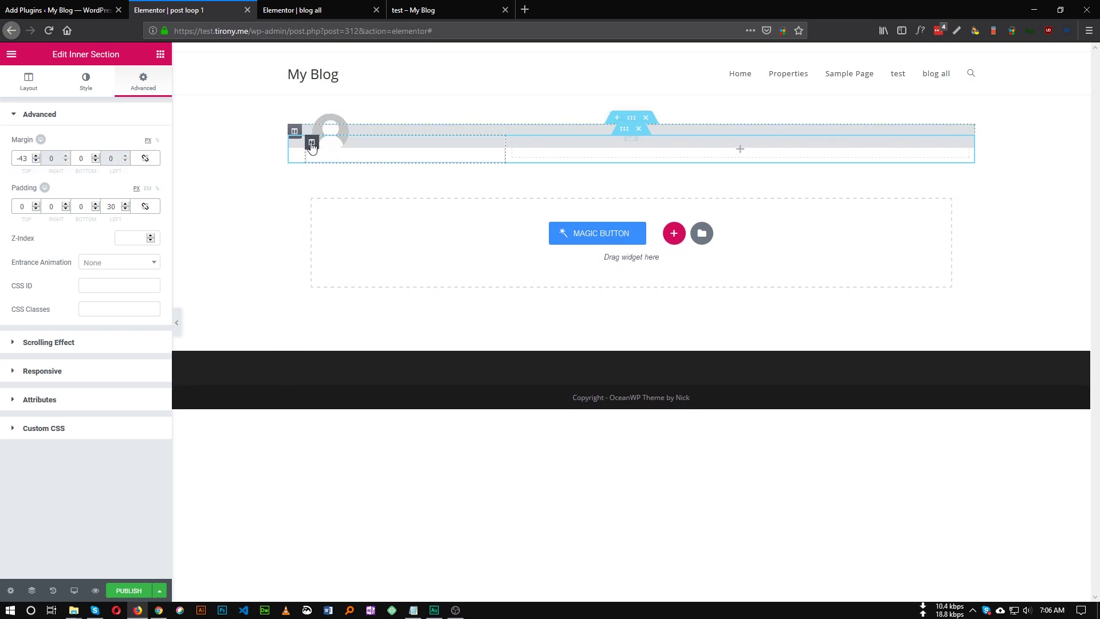
Give the inner section's bordered column a classic white (#ffffff) background.
left_click(311, 144)
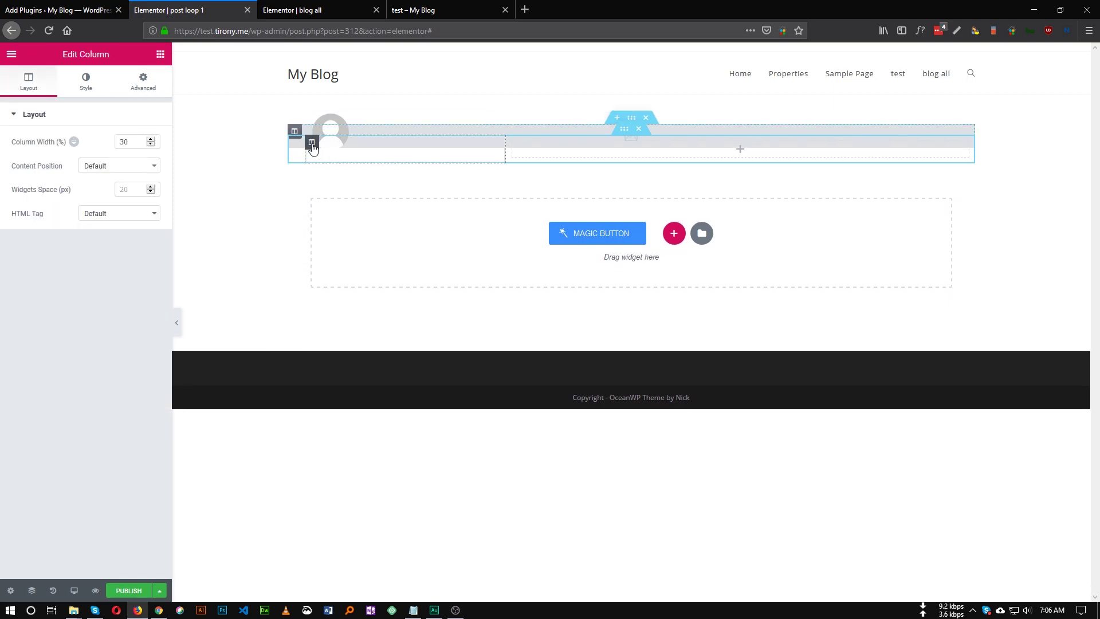
mouse_move(329, 134)
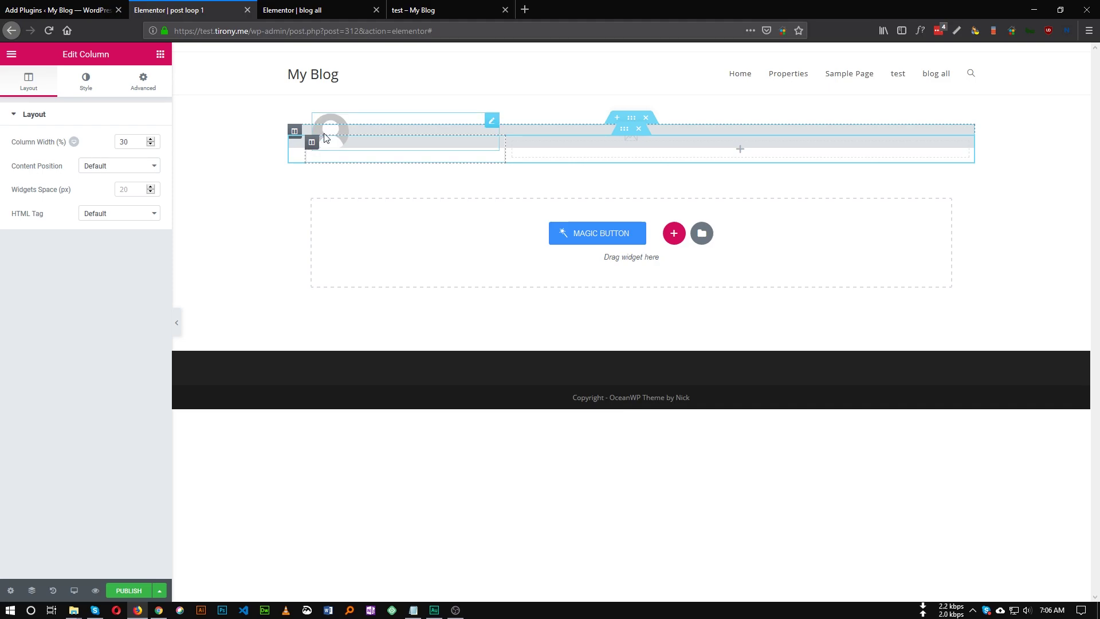
left_click(85, 81)
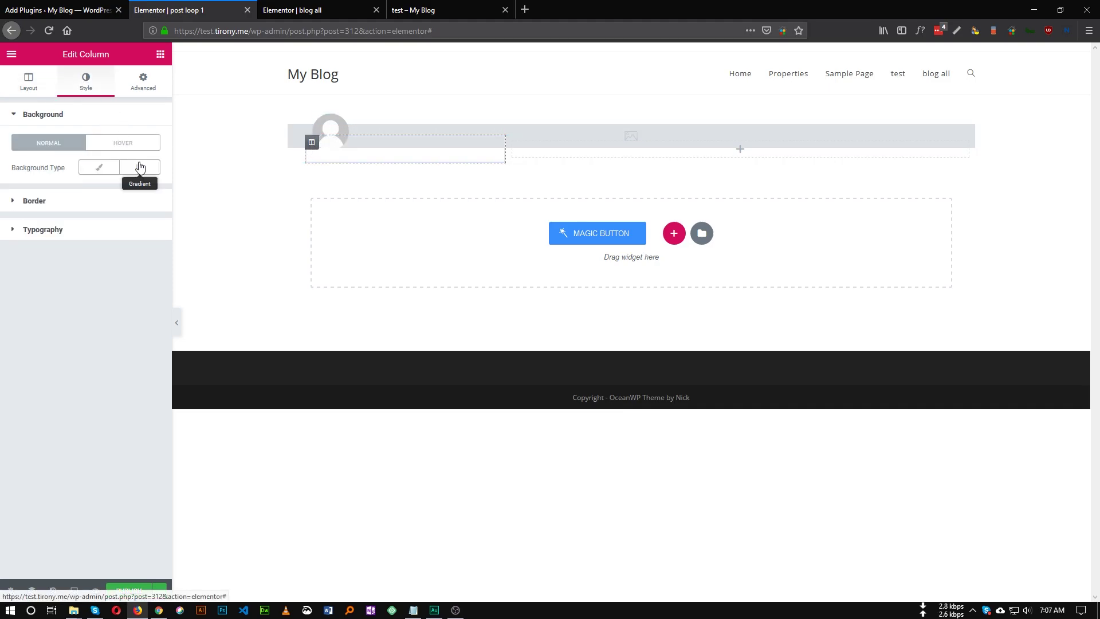
left_click(100, 168)
left_click(145, 191)
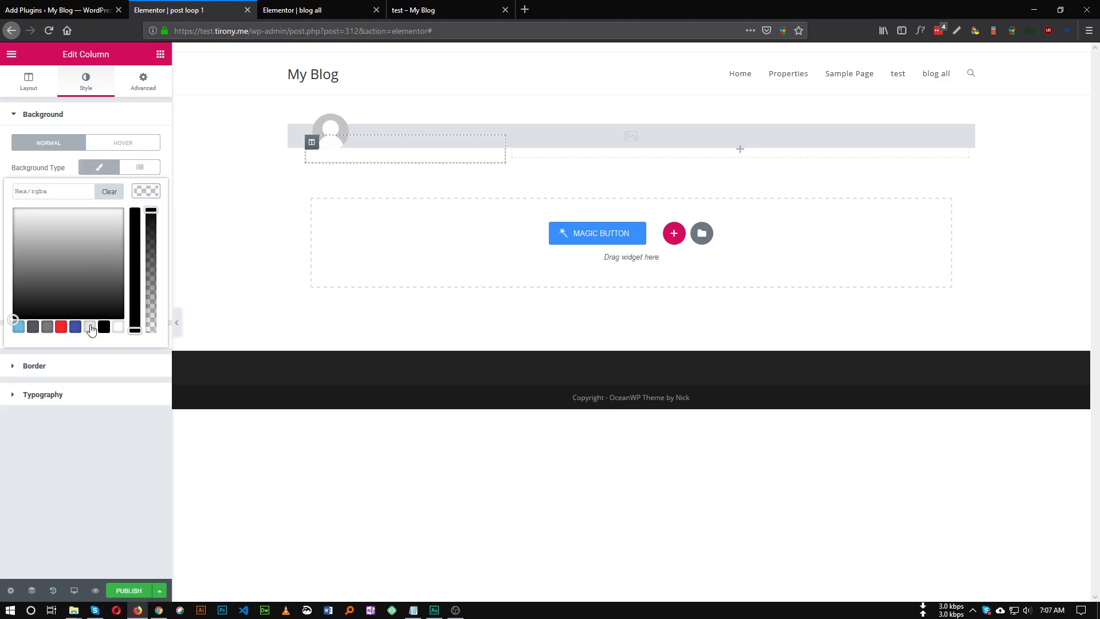
left_click(118, 327)
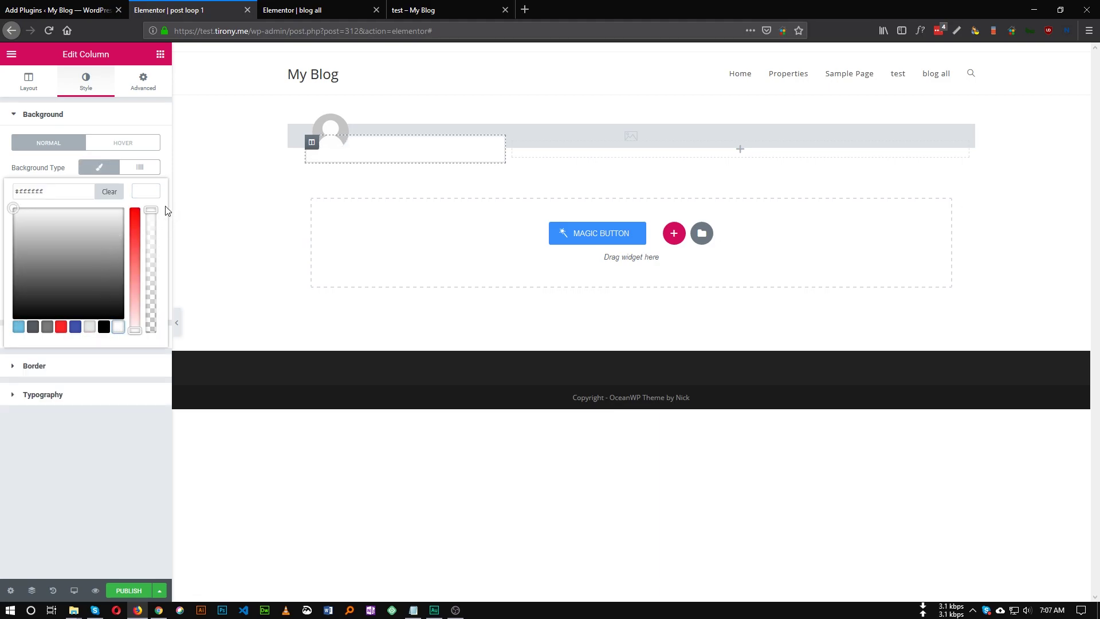
left_click(145, 192)
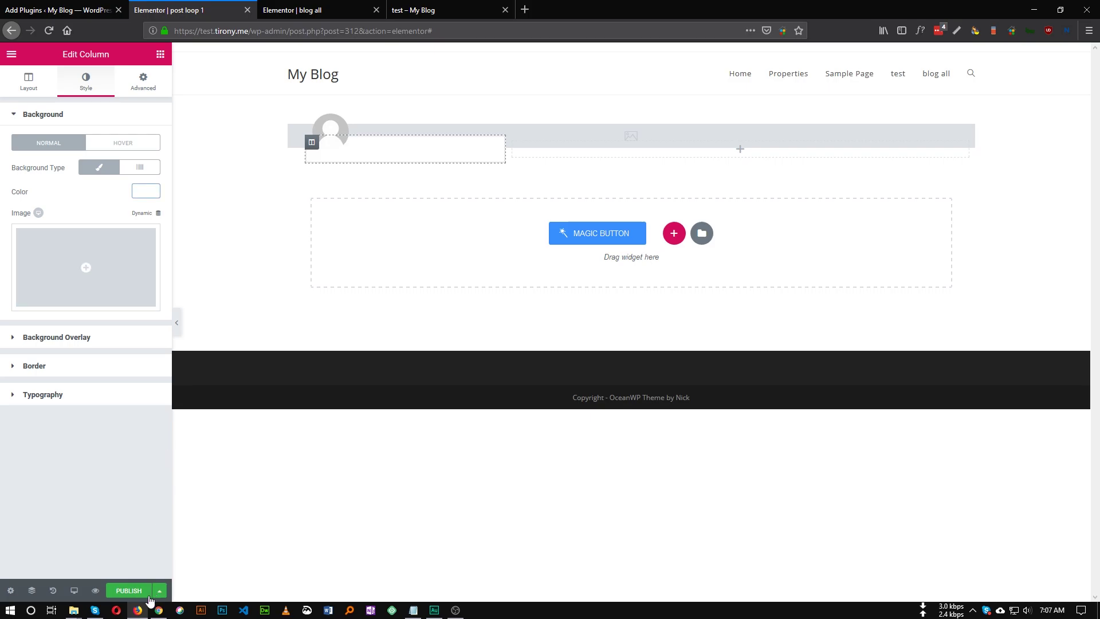
Publish the loop template with the display condition Include Entire Site.
left_click(129, 591)
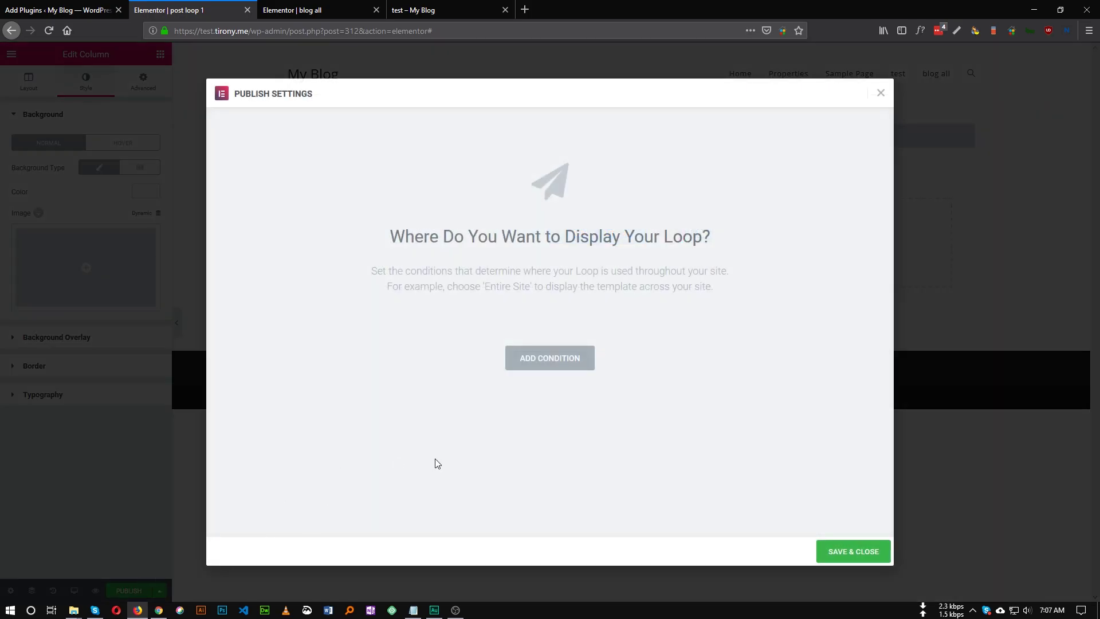
left_click(560, 358)
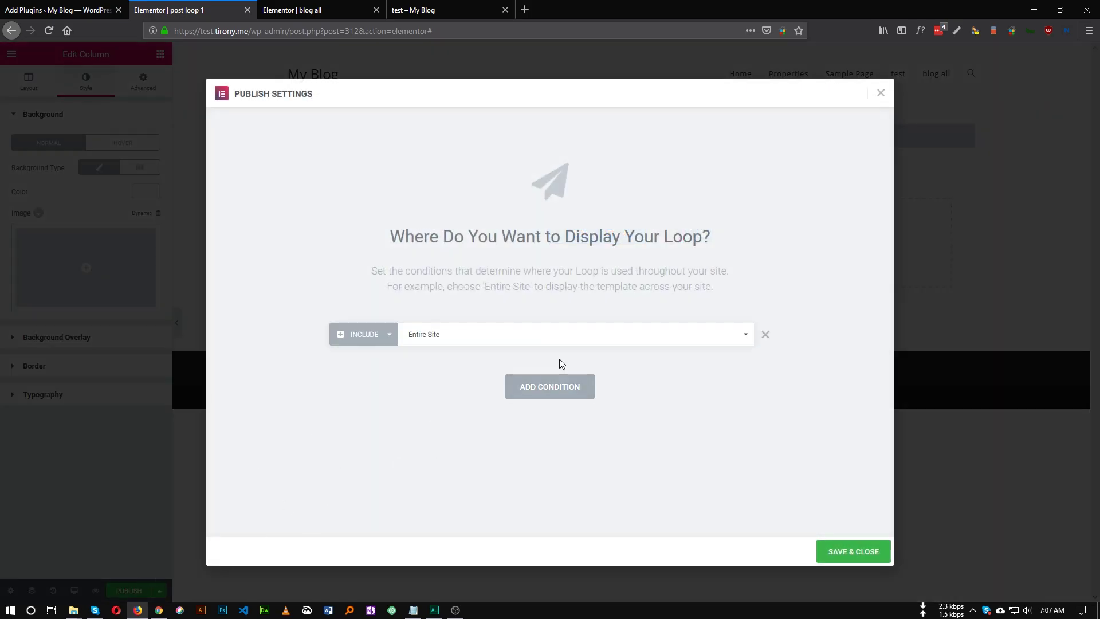
left_click(471, 343)
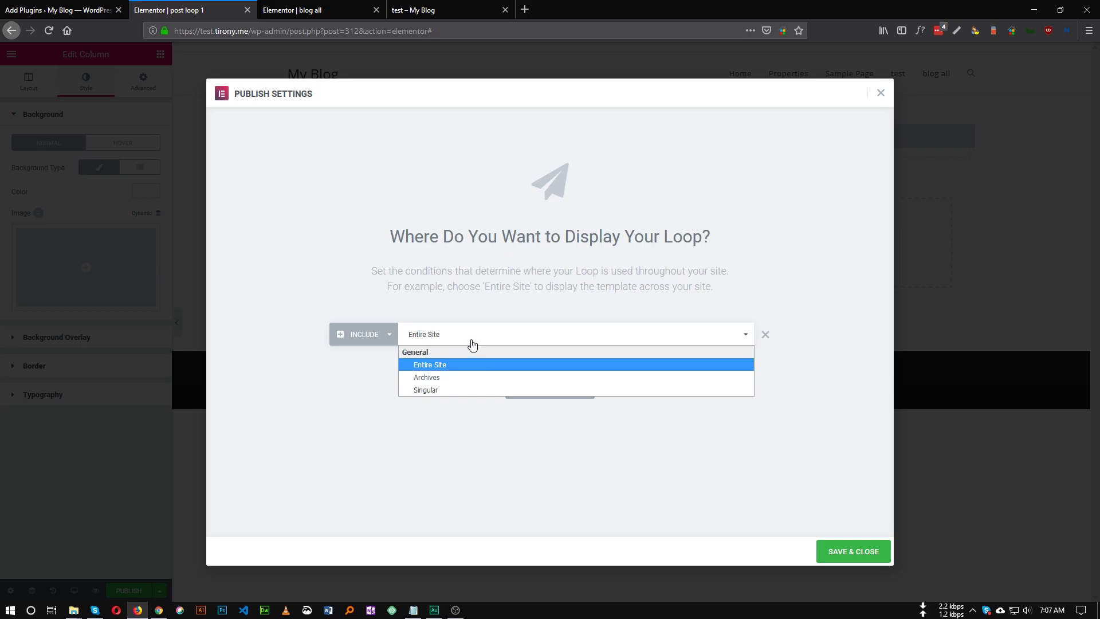
left_click(442, 365)
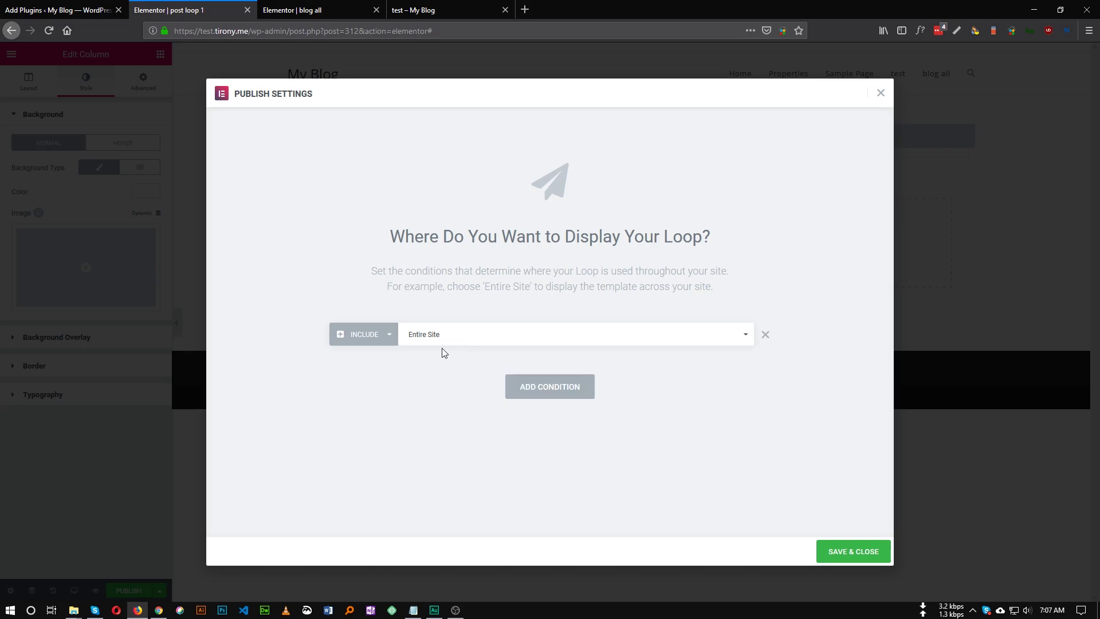
left_click(852, 550)
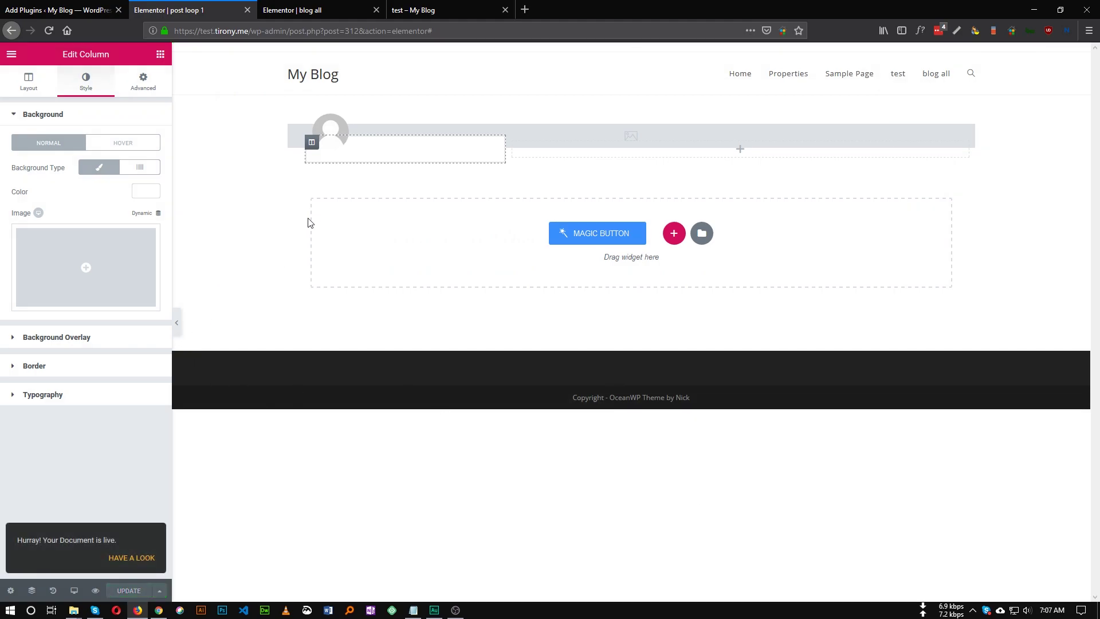
Examine the "Posted By" and Comments lines in the first post card on the test page.
mouse_move(363, 162)
key("ctrl+Tab")
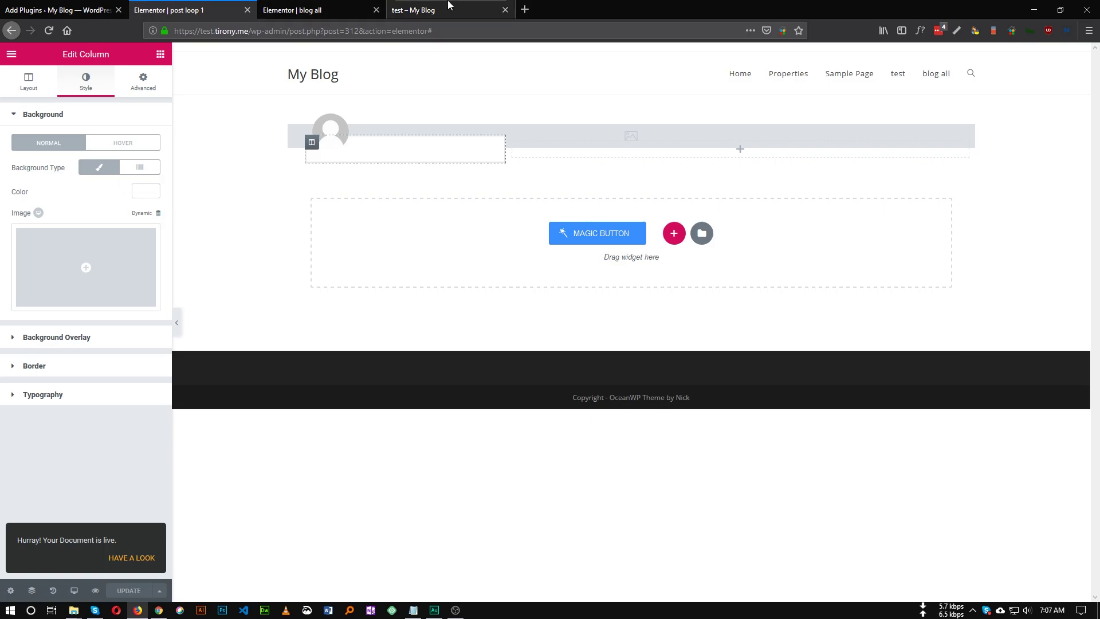
left_click_drag(299, 328, 260, 316)
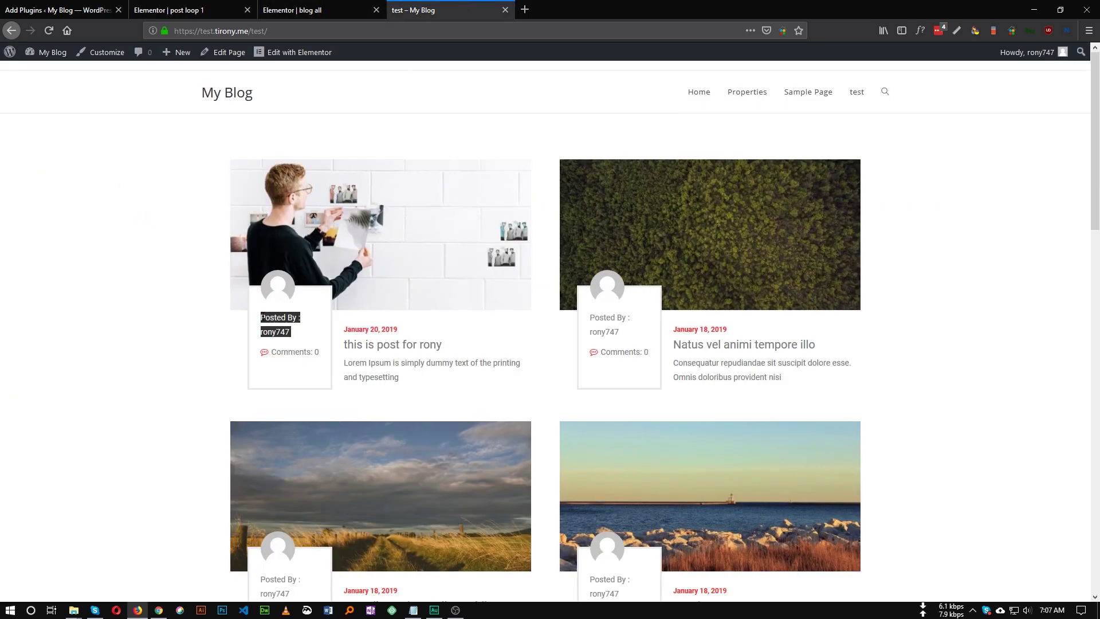
left_click(305, 356)
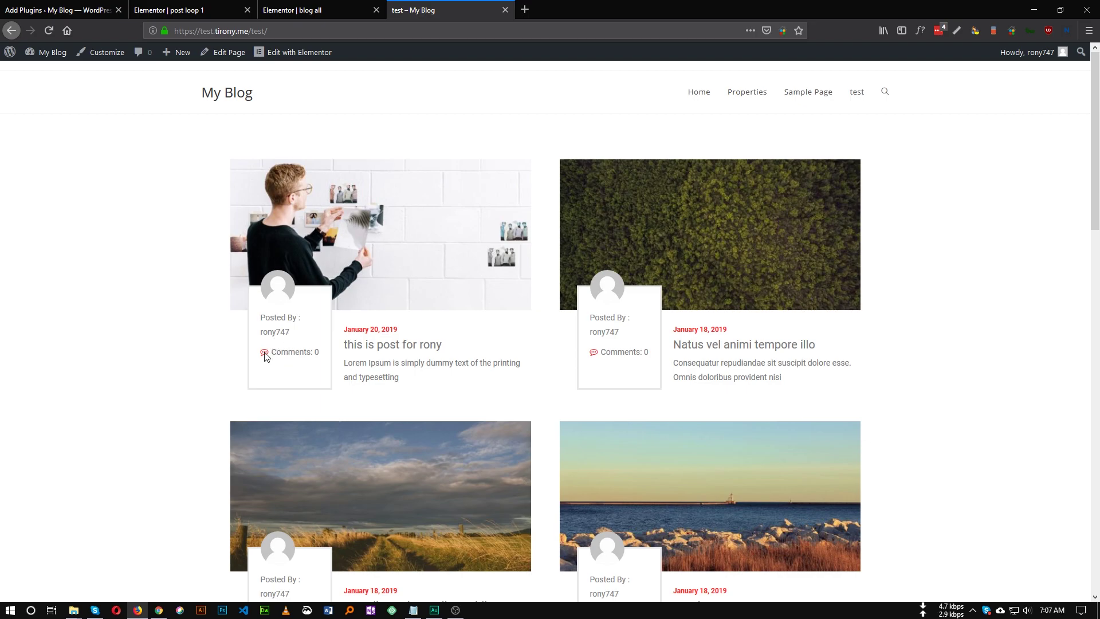
key("ctrl+shift+Tab")
key("ctrl+shift+Tab")
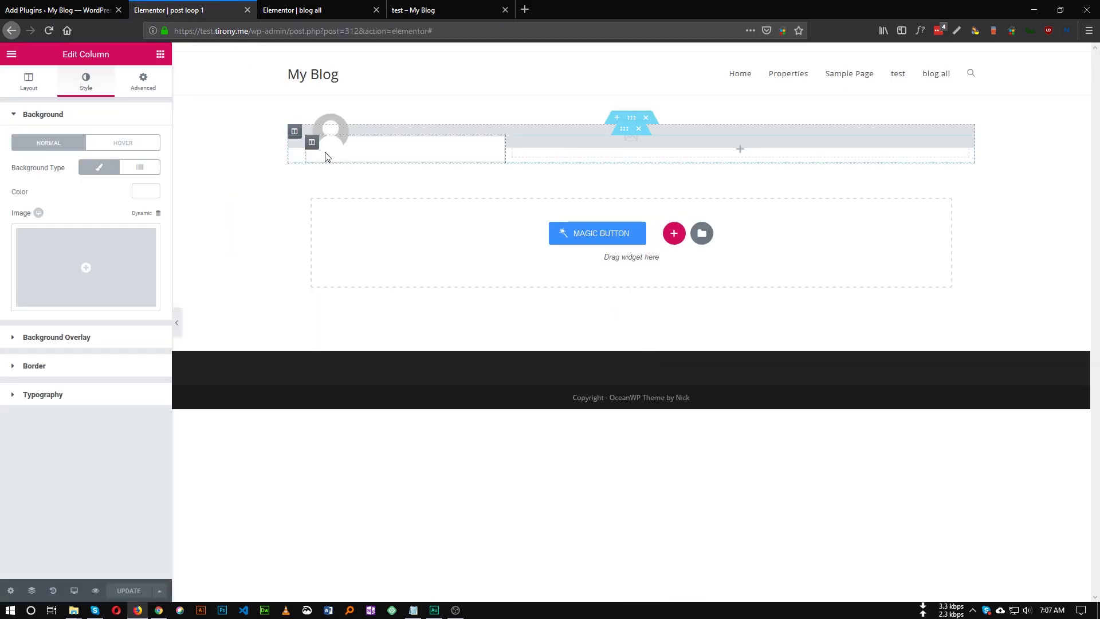
Find the Post Info widget by searching for "post" and add it below the profile picture in the bordered column.
left_click(161, 58)
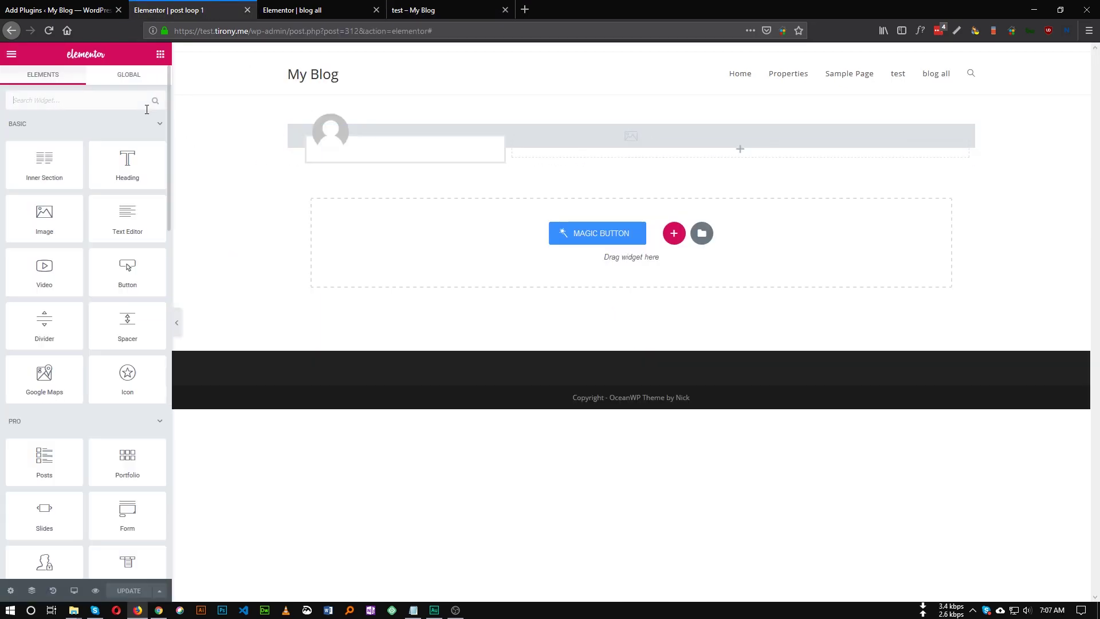
key("ctrl+Tab")
key("ctrl+Tab")
left_click(213, 11)
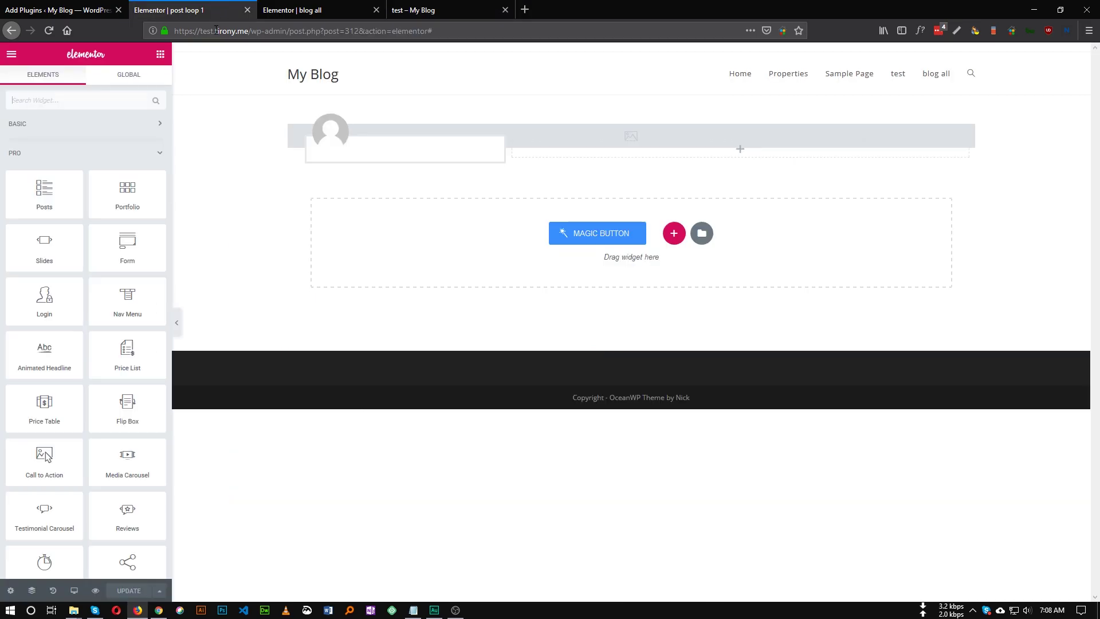
left_click(62, 101)
type("post")
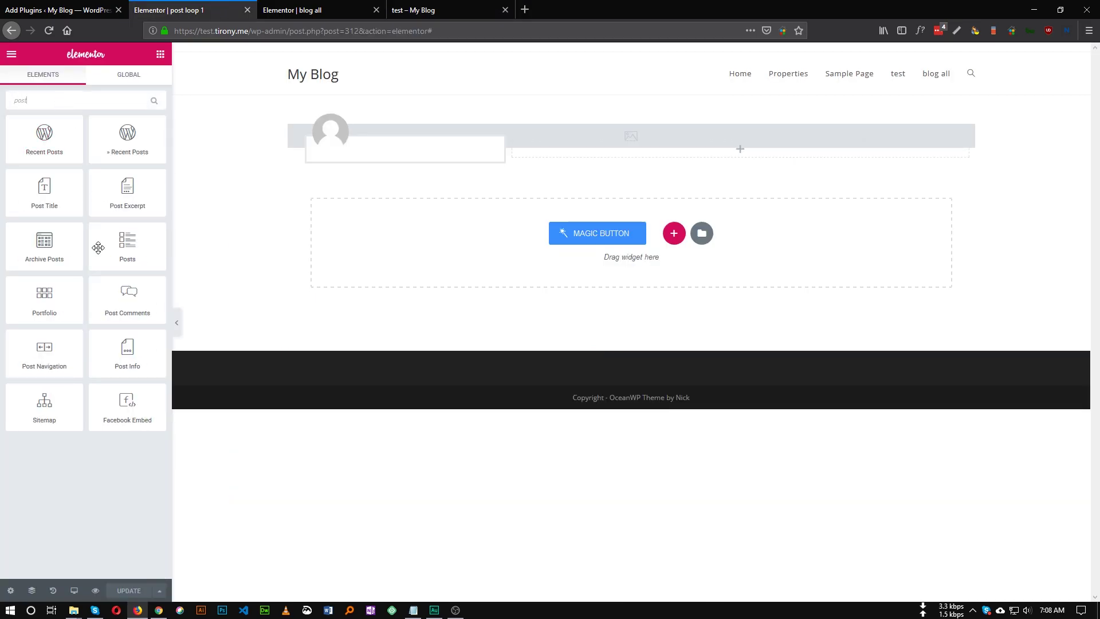
left_click_drag(141, 349, 346, 163)
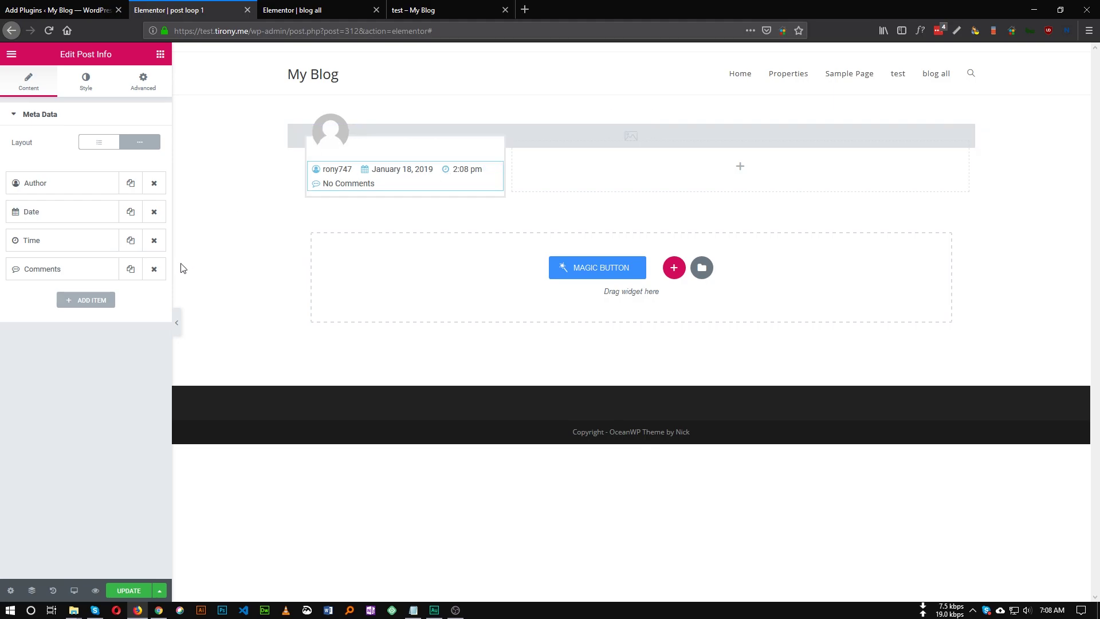
Remove the Comments, Time and Date items from the Post Info widget, keeping only Author.
left_click(154, 269)
left_click(154, 240)
left_click(154, 212)
Give the Author item the before text "Posted By :", matching the test page.
left_click(74, 184)
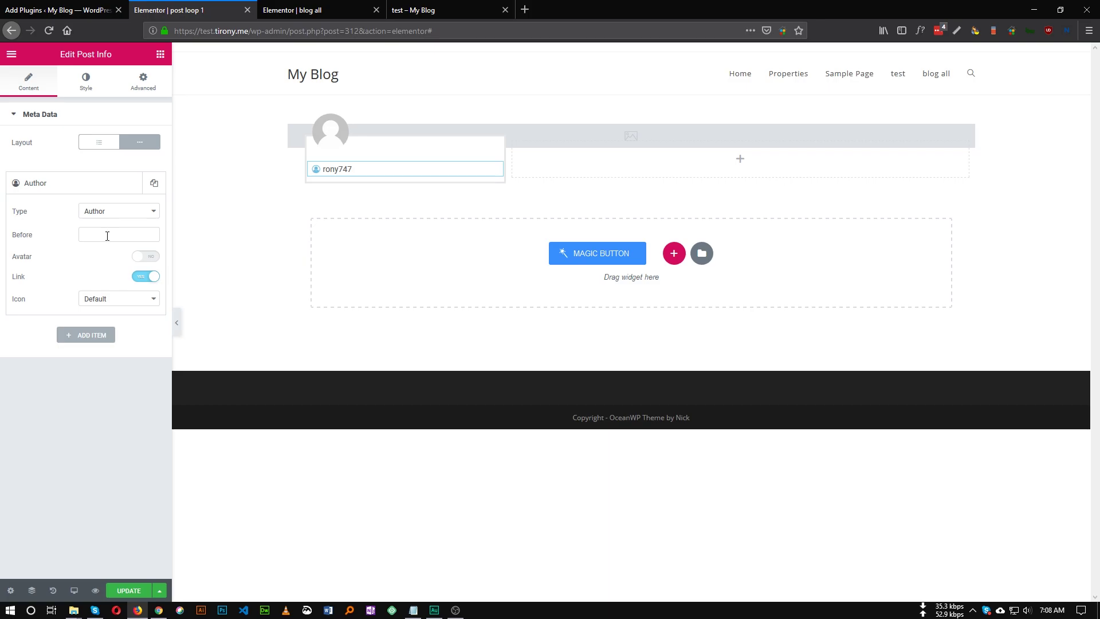
left_click(424, 10)
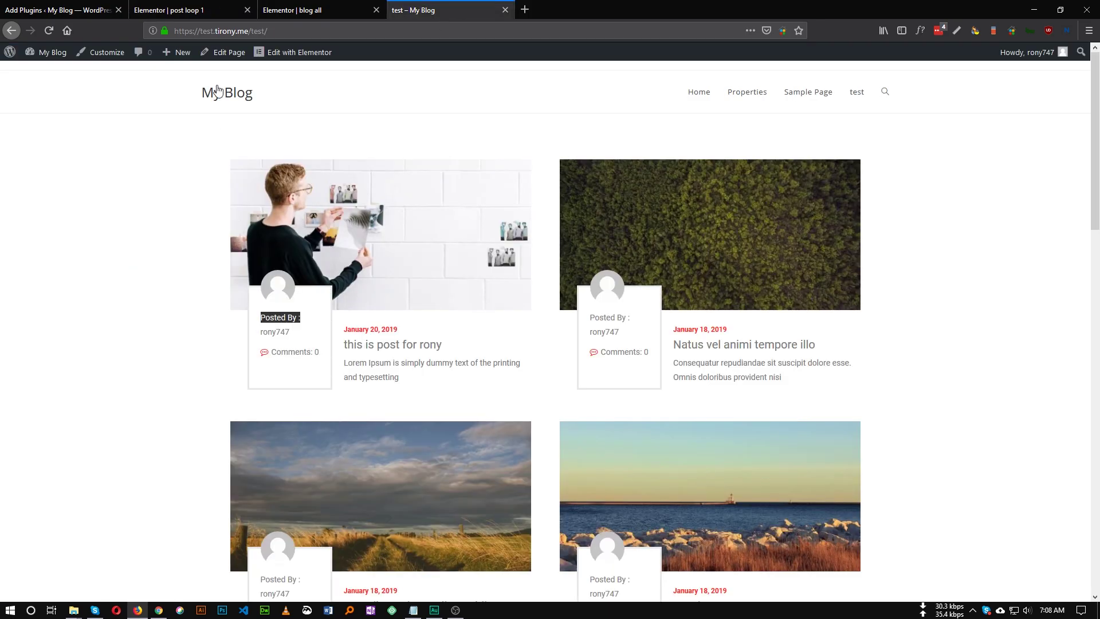
left_click(207, 10)
left_click(93, 240)
type("Posted By :")
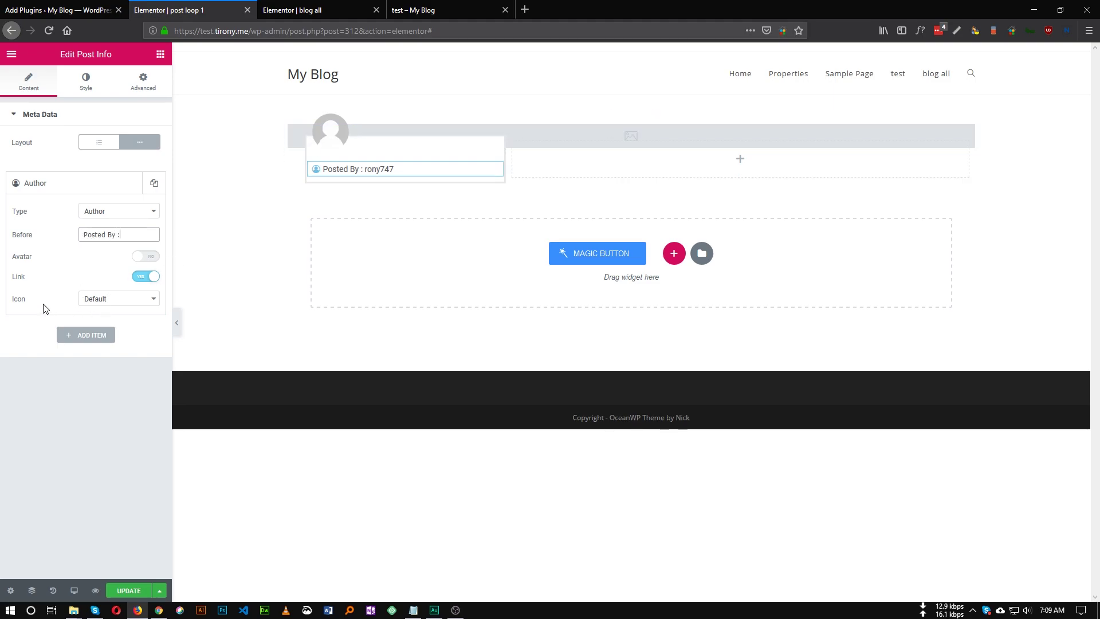
Set the Author item's icon to None and the Post Info text color to grey #7a7a7a.
left_click(102, 298)
left_click(105, 312)
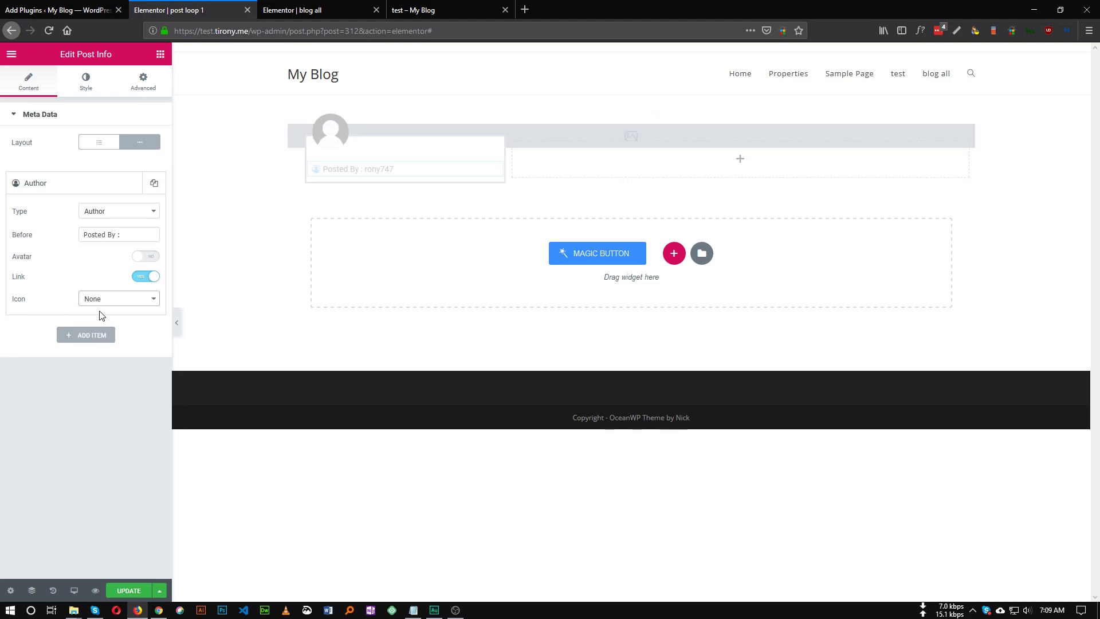
left_click(87, 85)
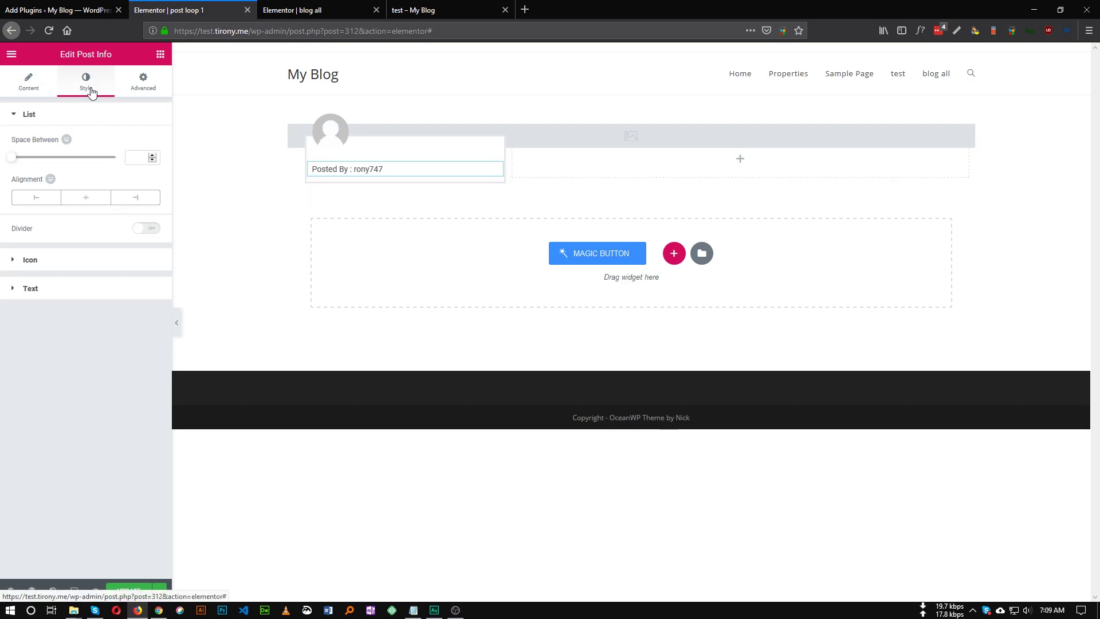
left_click(69, 291)
left_click(146, 236)
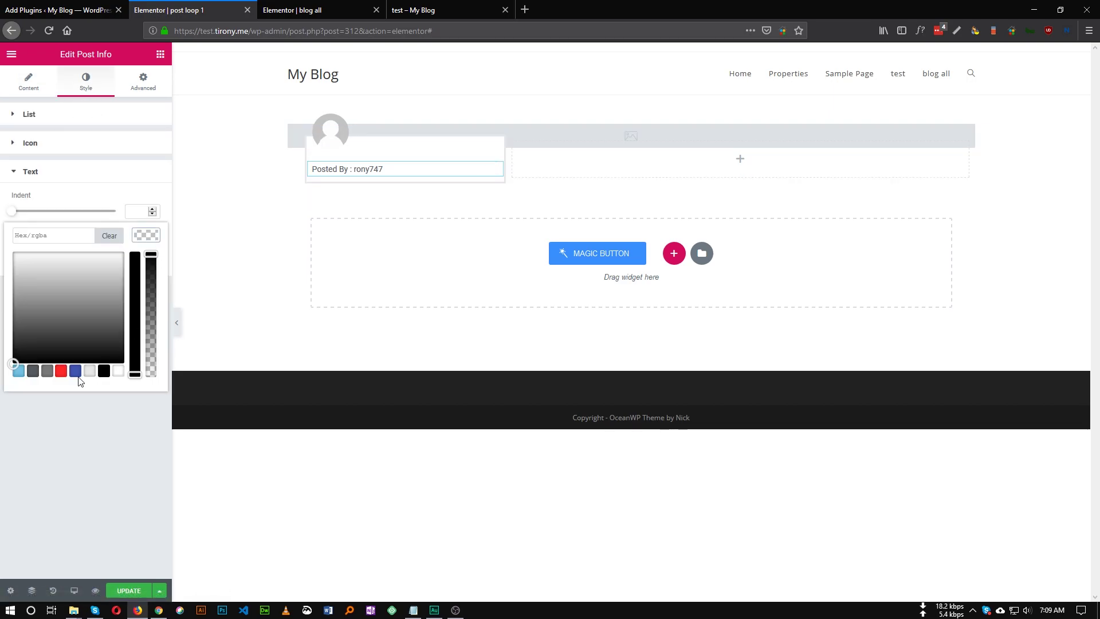
left_click(49, 374)
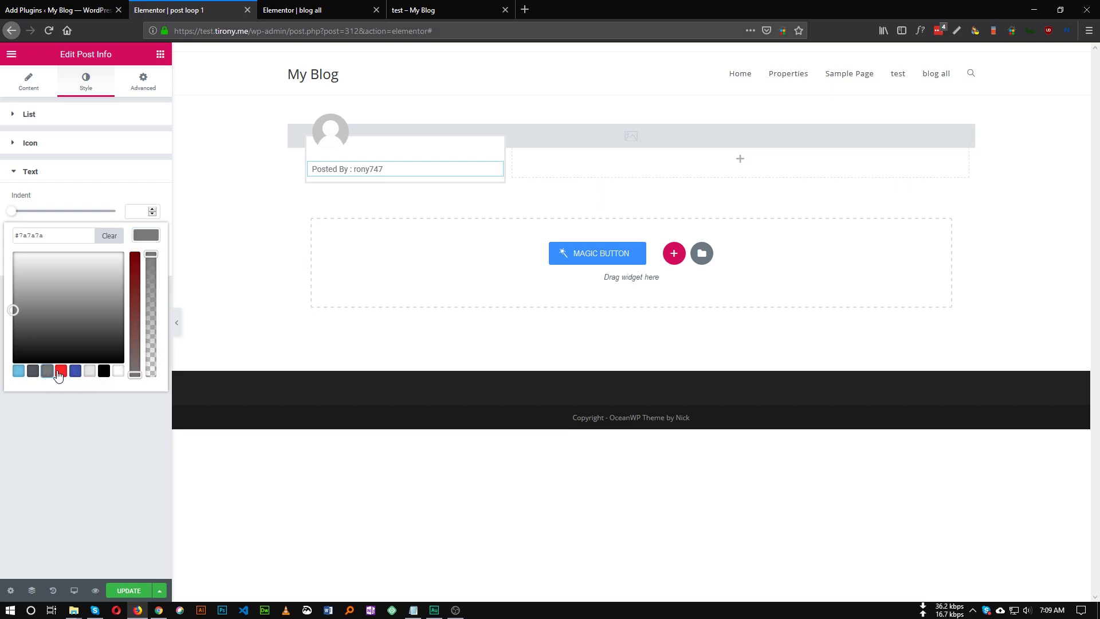
left_click(151, 235)
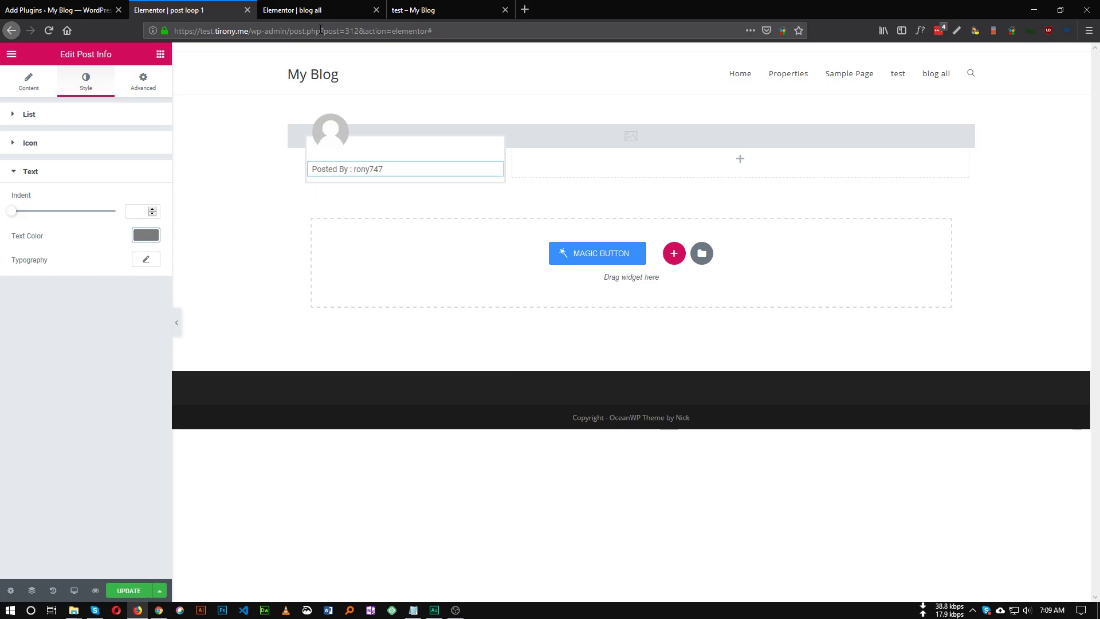
Check the author and comments lines on the test page, and duplicate the "Posted By :" Post Info widget in the template.
left_click(417, 5)
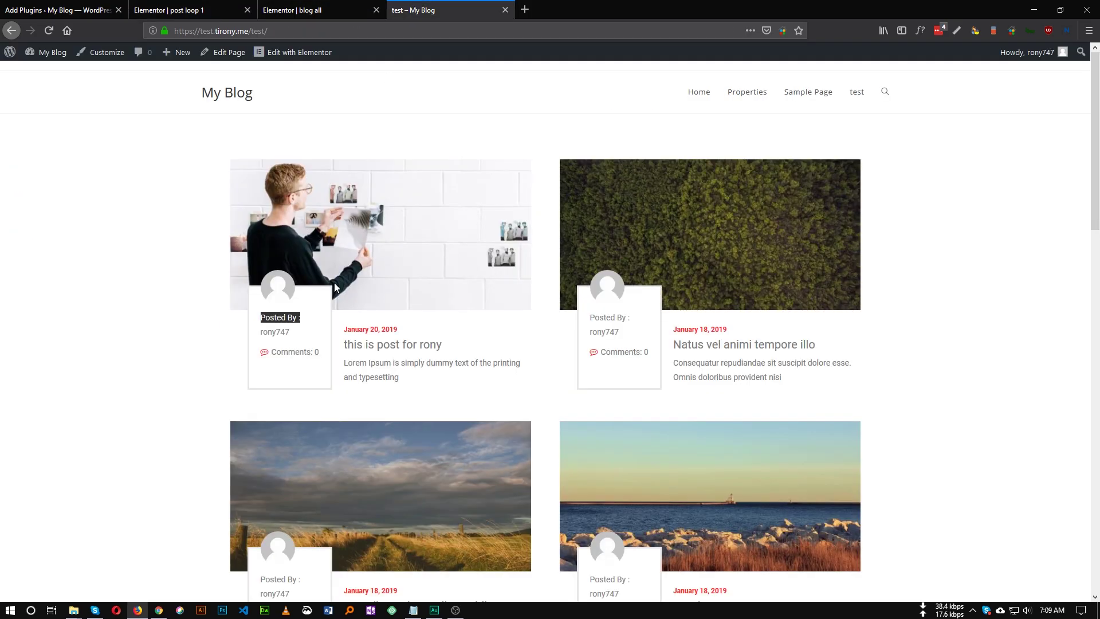
left_click(208, 15)
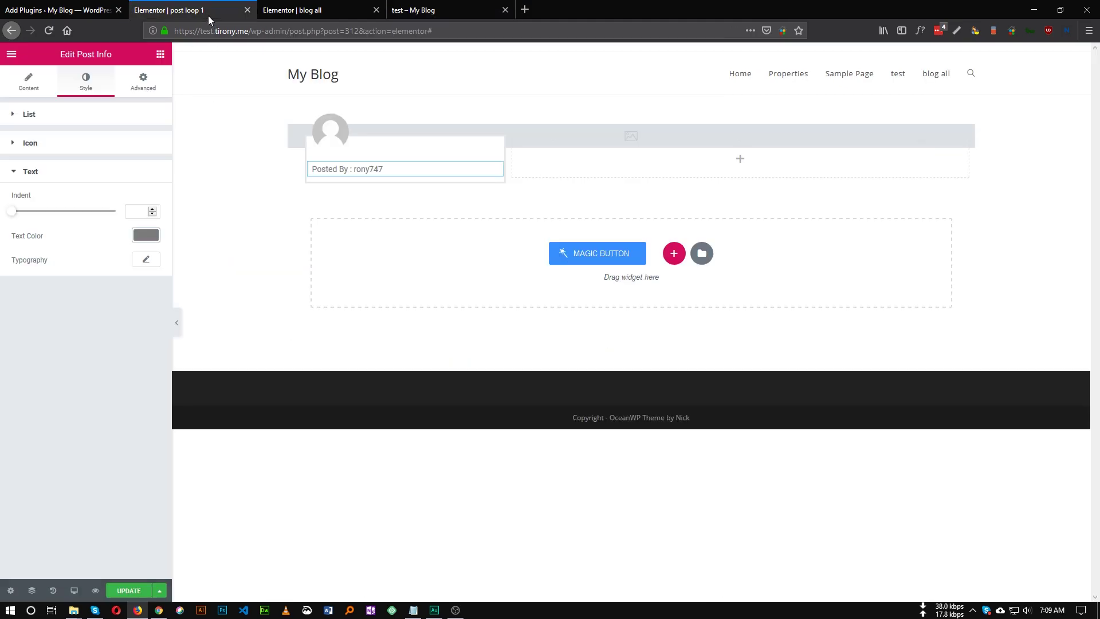
right_click(368, 175)
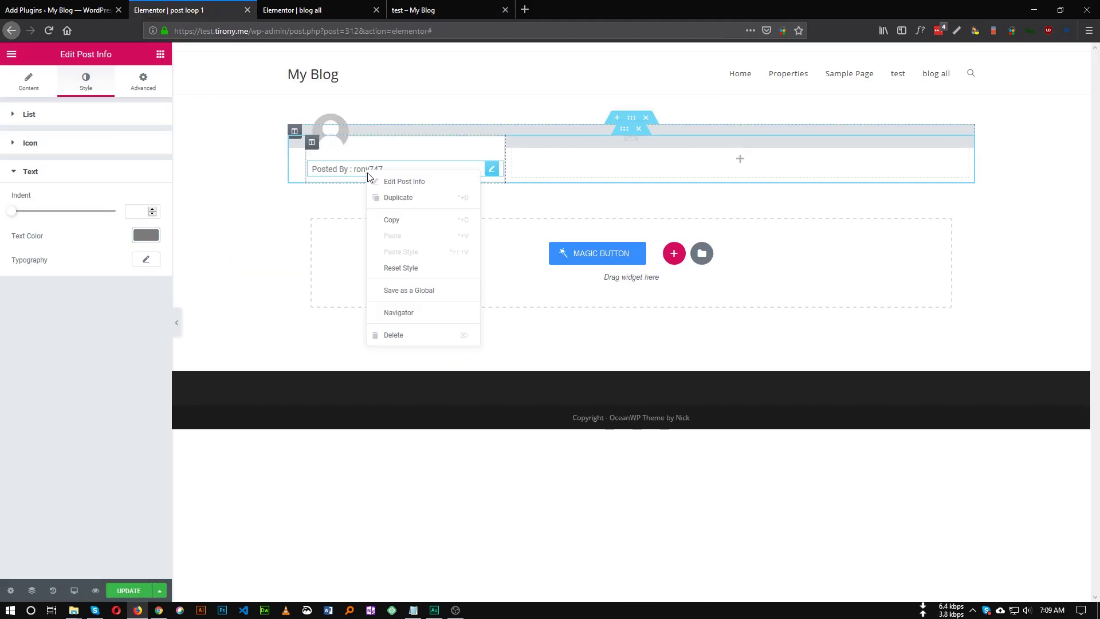
left_click(402, 202)
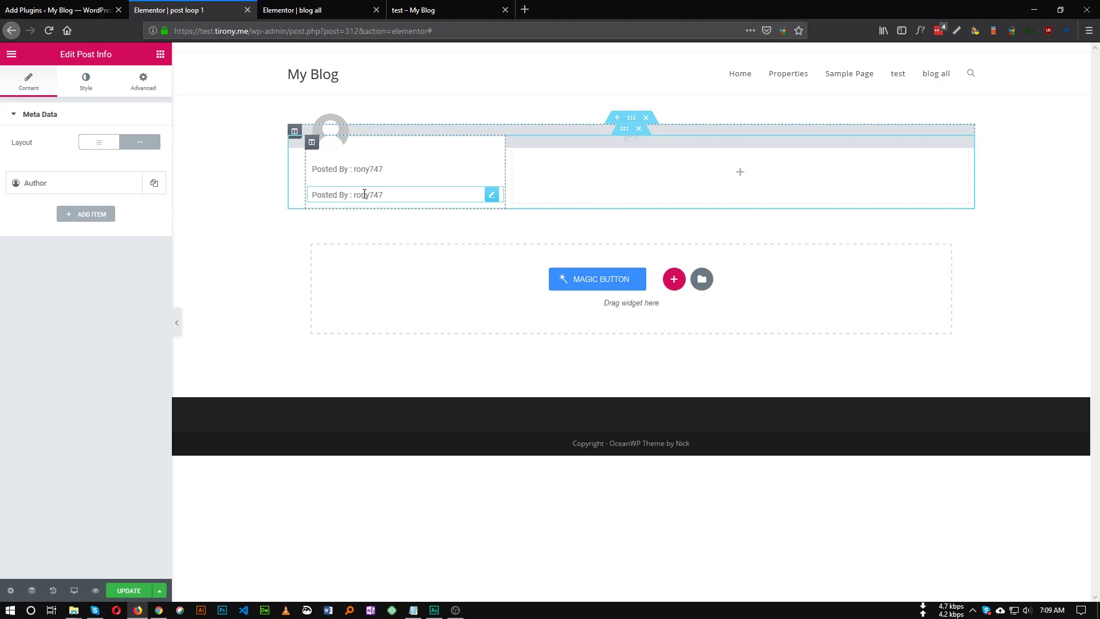
Change the duplicated widget's Author item to the Comments type with the before text "Comments :".
left_click(35, 183)
left_click(120, 212)
left_click(121, 266)
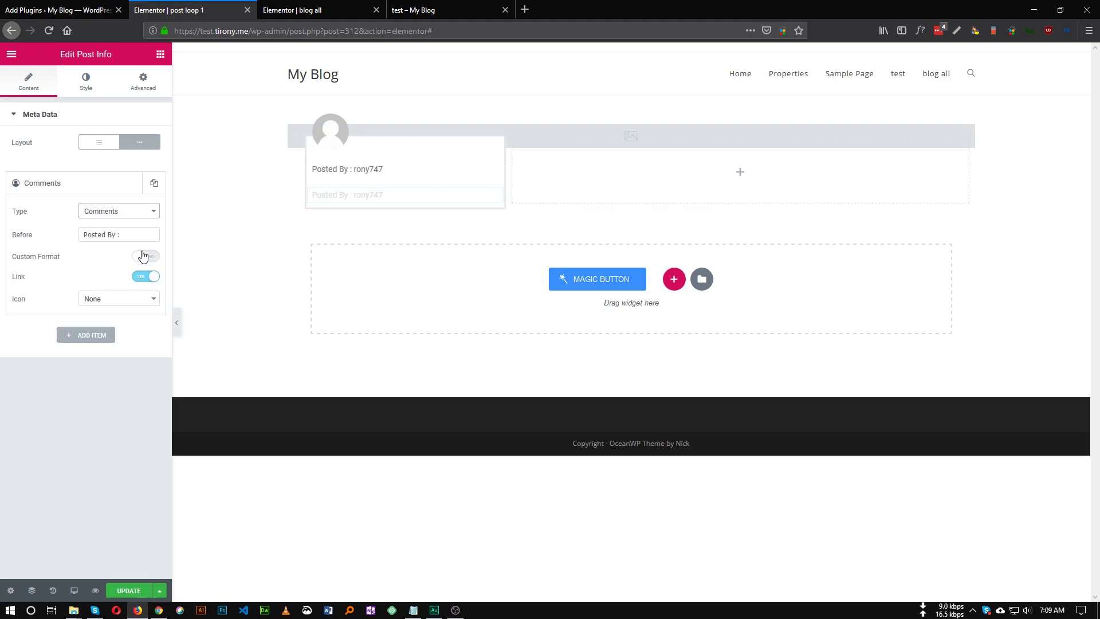
left_click_drag(117, 235, 55, 232)
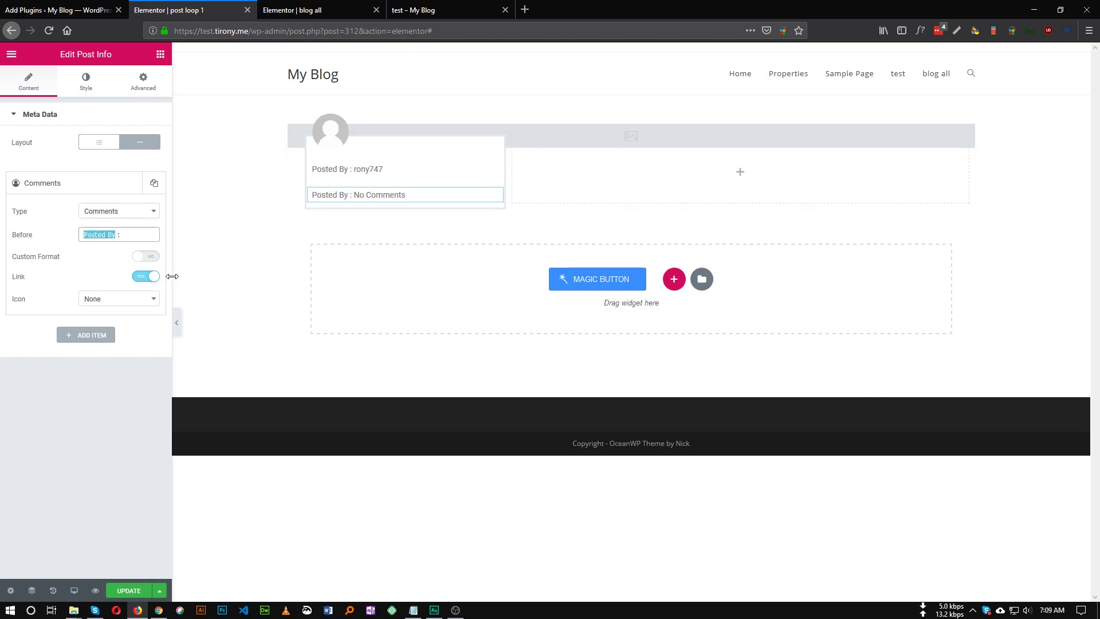
type("Comments")
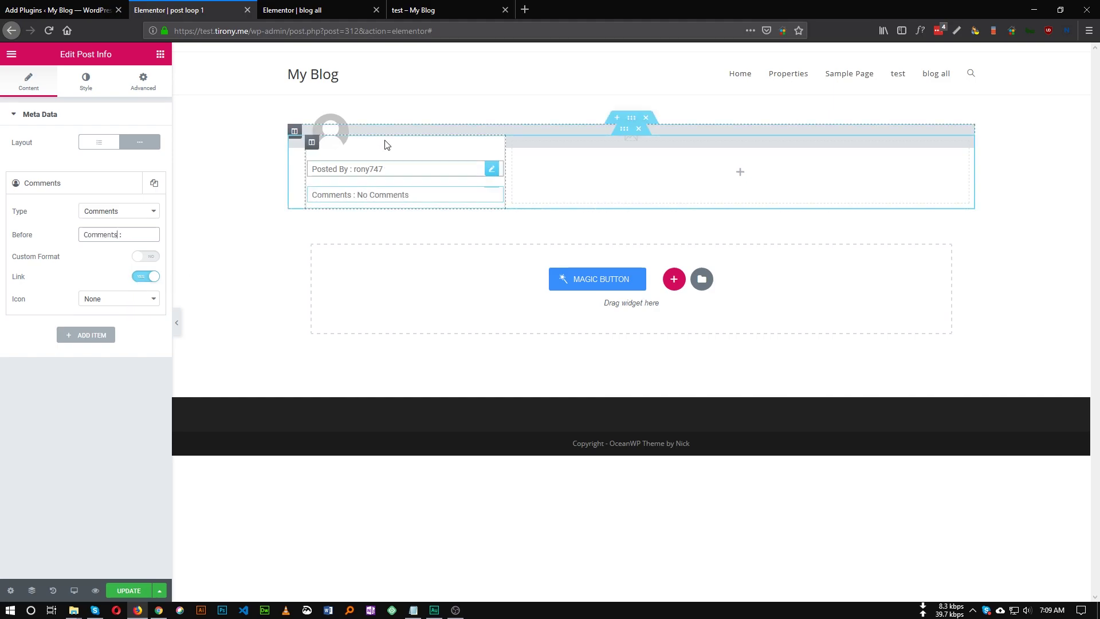
Enable the Comments item's custom format, with 0 for no comments, 1 for one comment and %s for several.
key("ctrl+4")
key("ctrl+2")
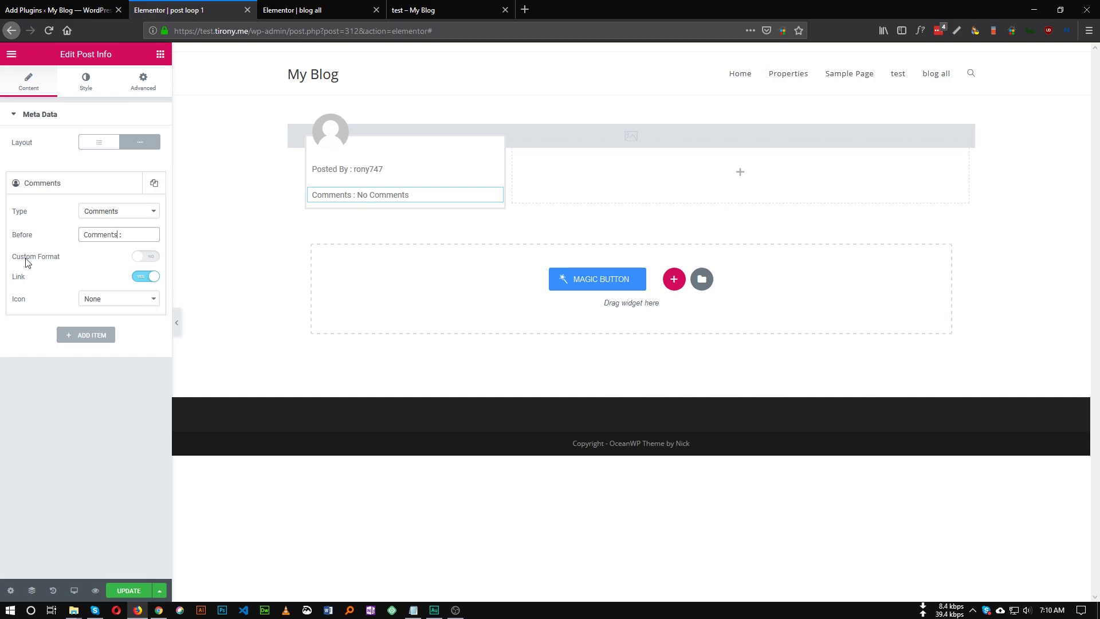
left_click(146, 256)
left_click(88, 277)
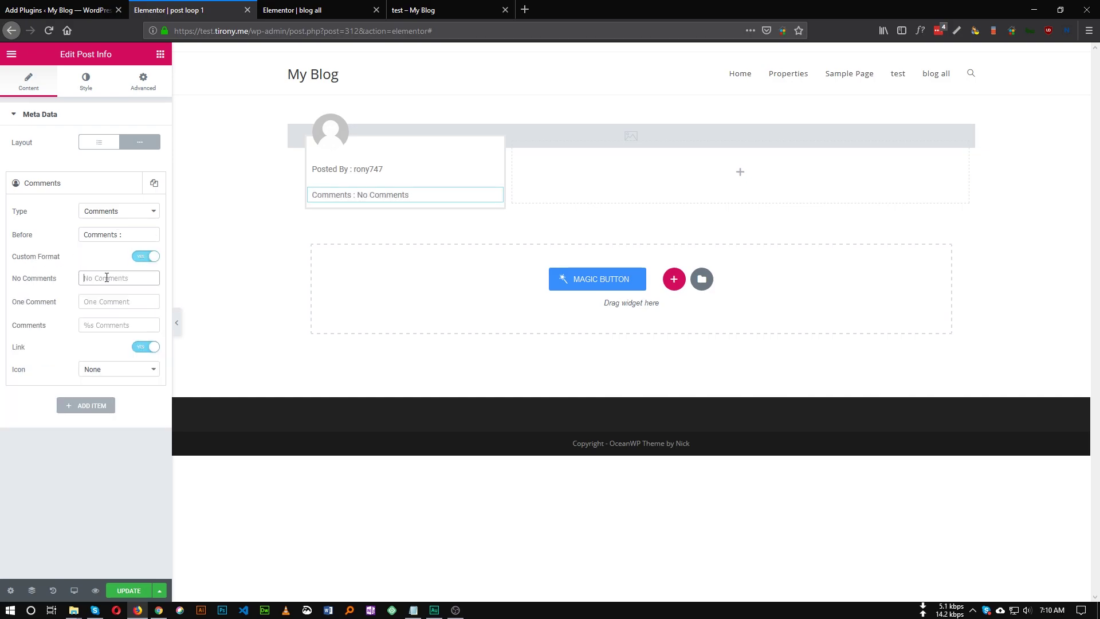
type("0")
left_click(95, 301)
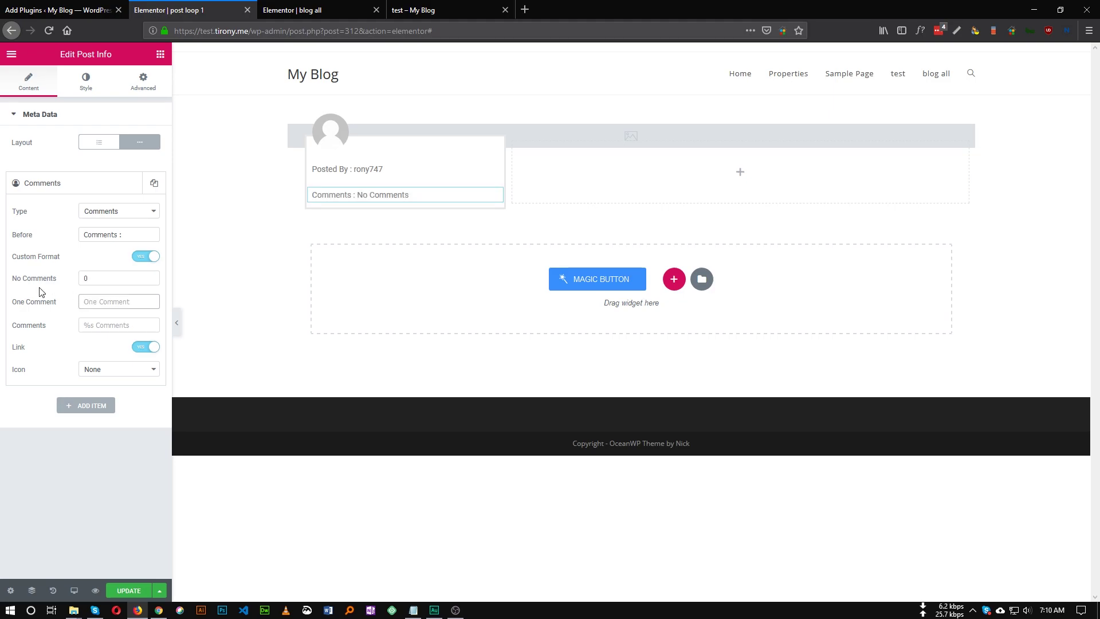
type("1")
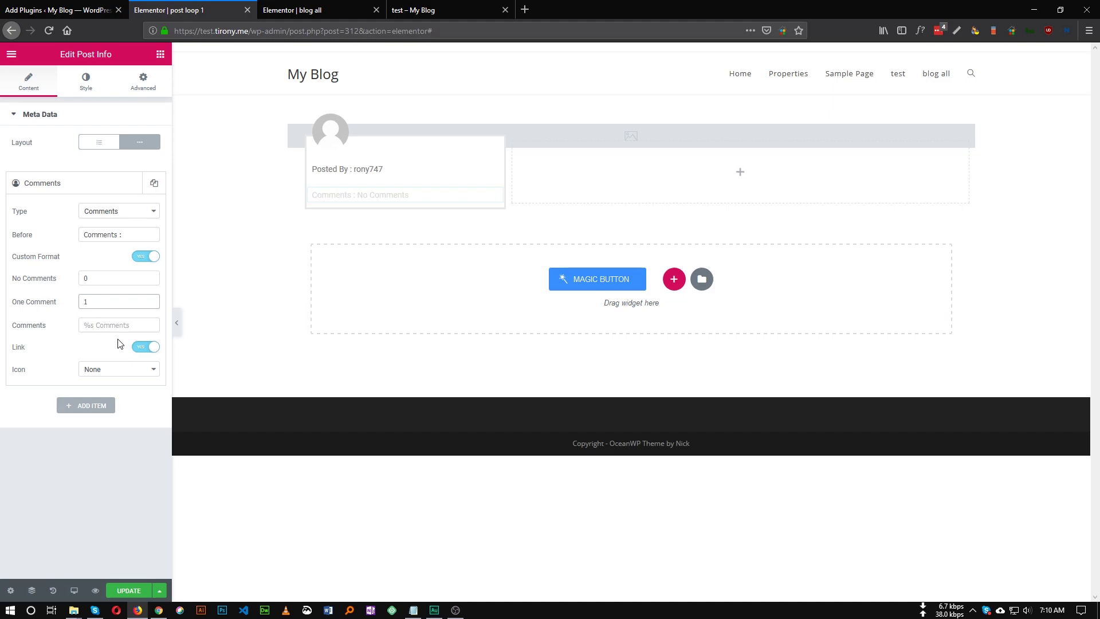
left_click(110, 281)
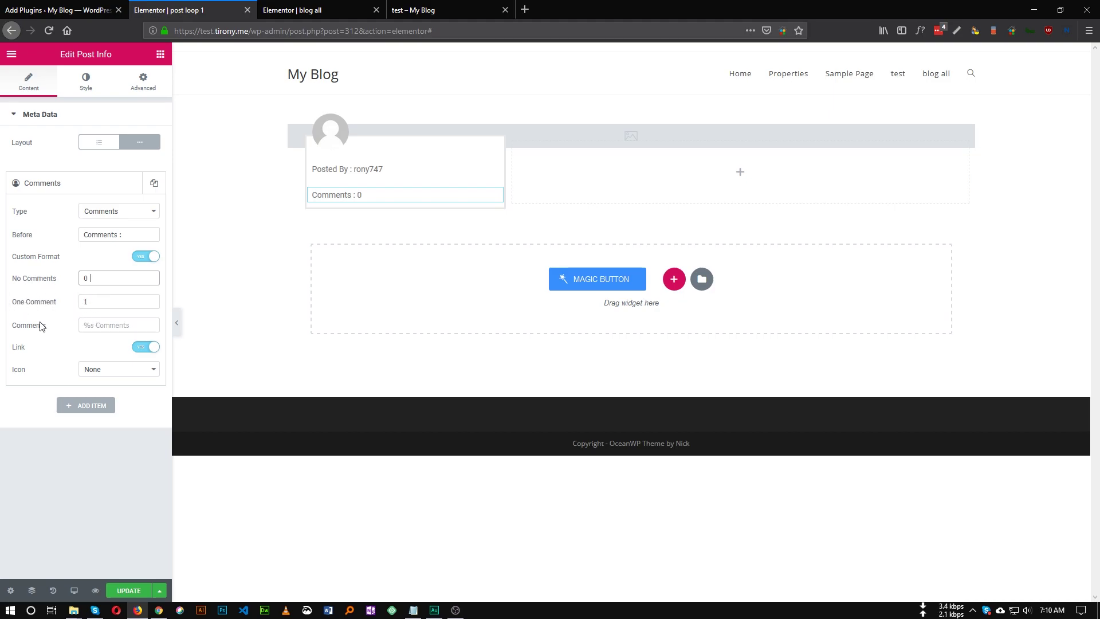
left_click(94, 324)
type("%s")
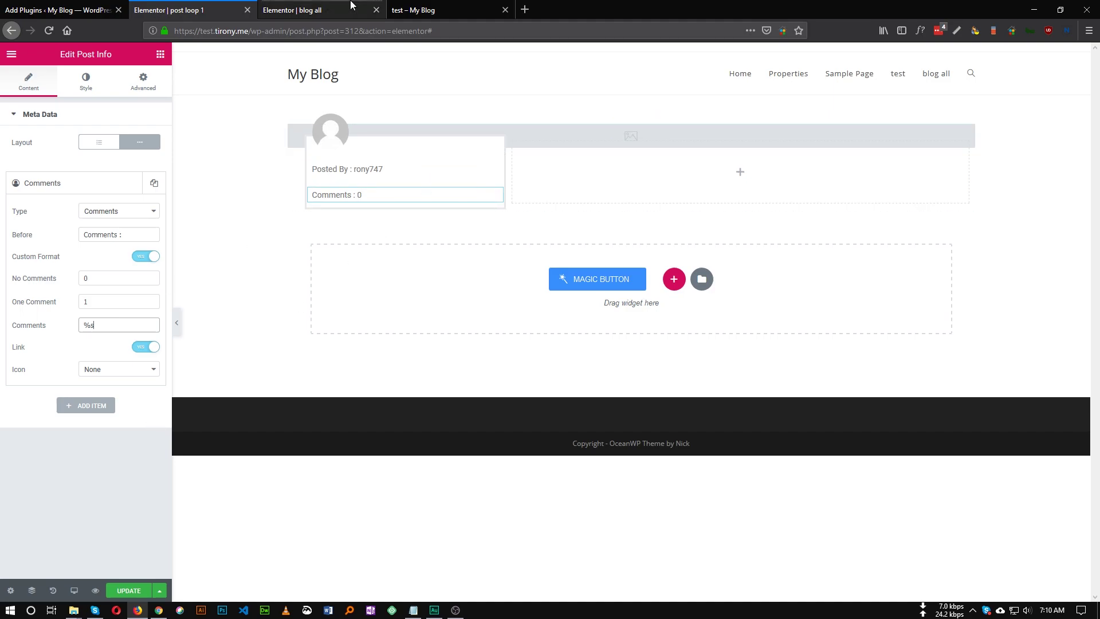
Compare with the test page's comments line and set the Comments item's icon to Default.
left_click(424, 10)
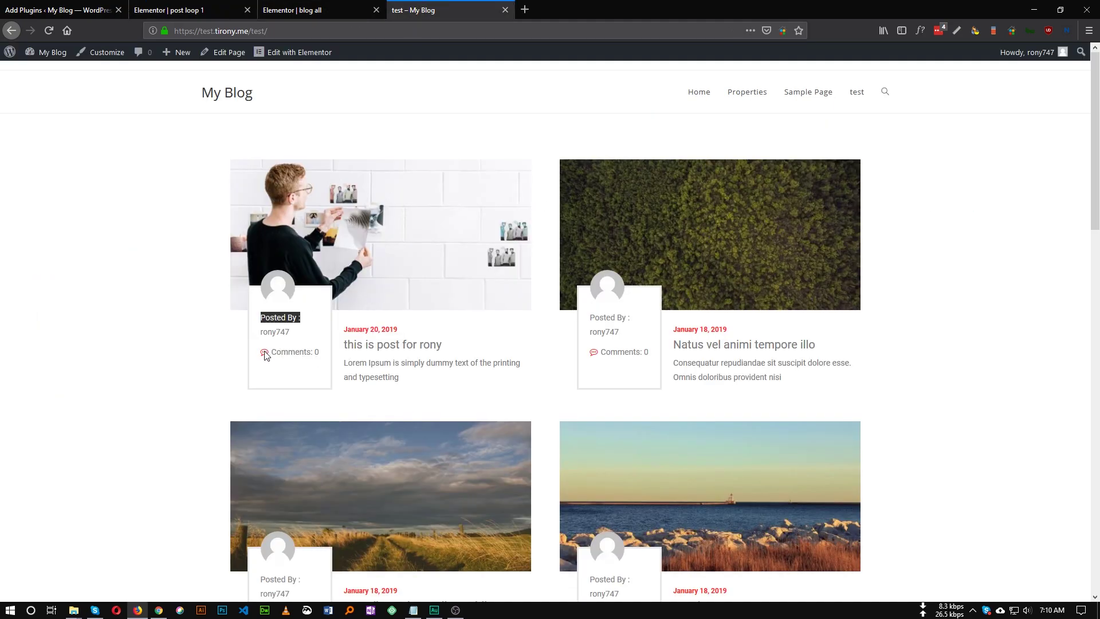
left_click(205, 13)
left_click(103, 371)
left_click(107, 397)
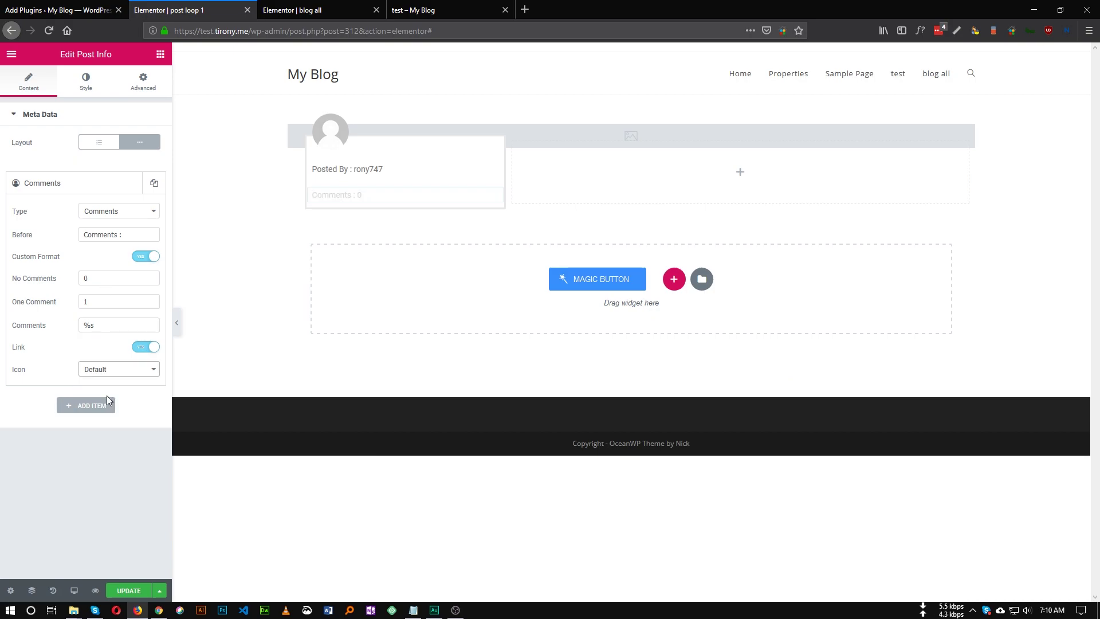
Color the comments icon red (#ff2929) in the widget's style settings.
left_click(86, 82)
left_click(53, 294)
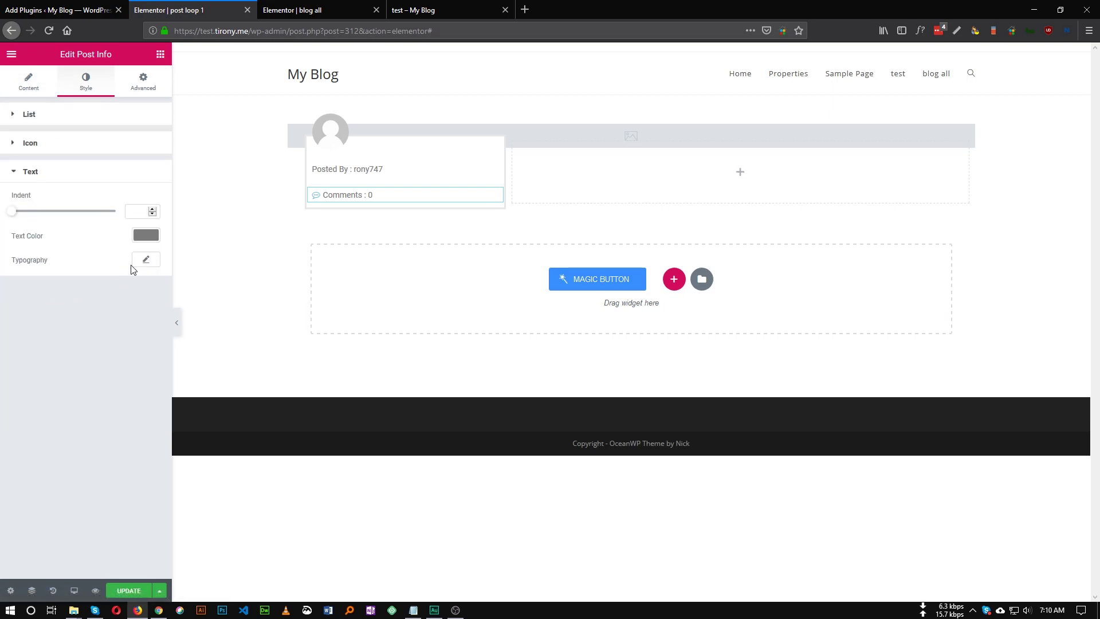
left_click(146, 234)
left_click(149, 237)
left_click(73, 145)
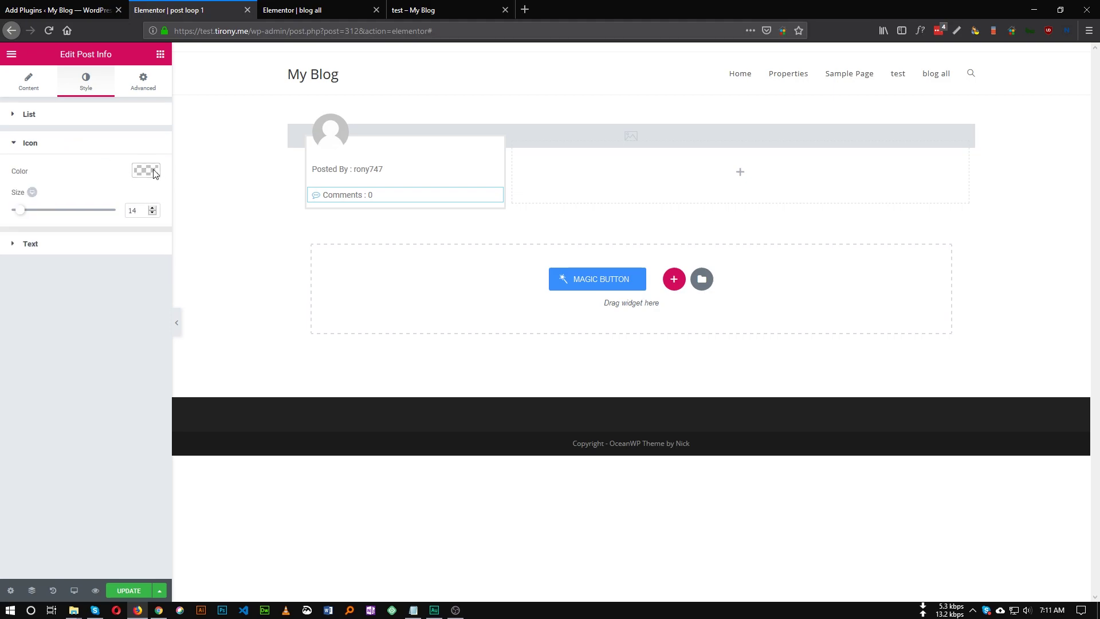
left_click(154, 174)
left_click(61, 306)
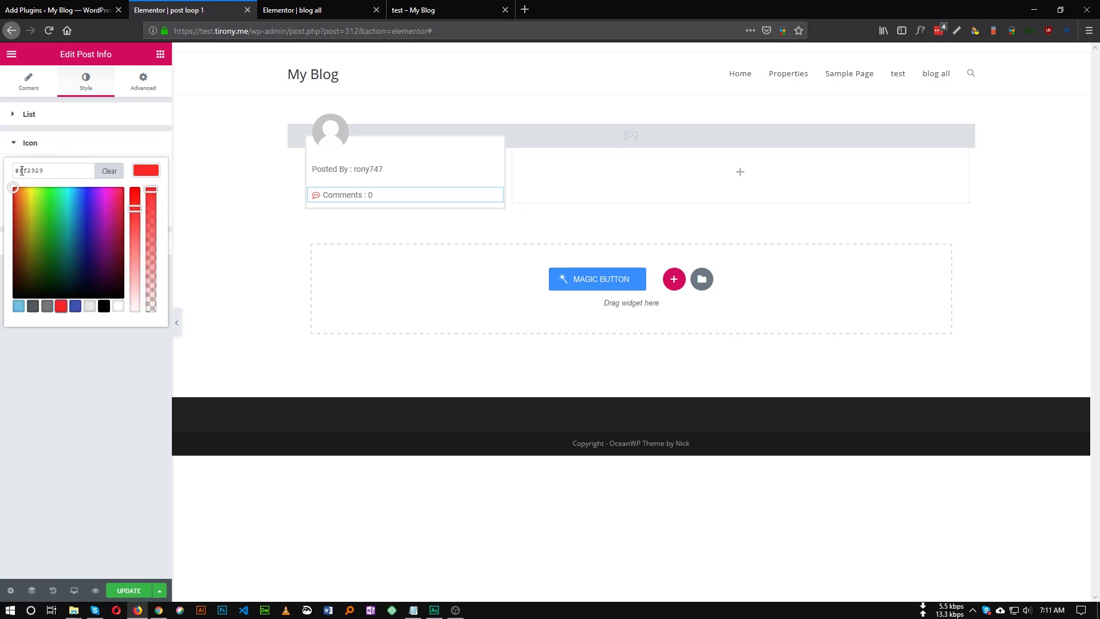
left_click(146, 170)
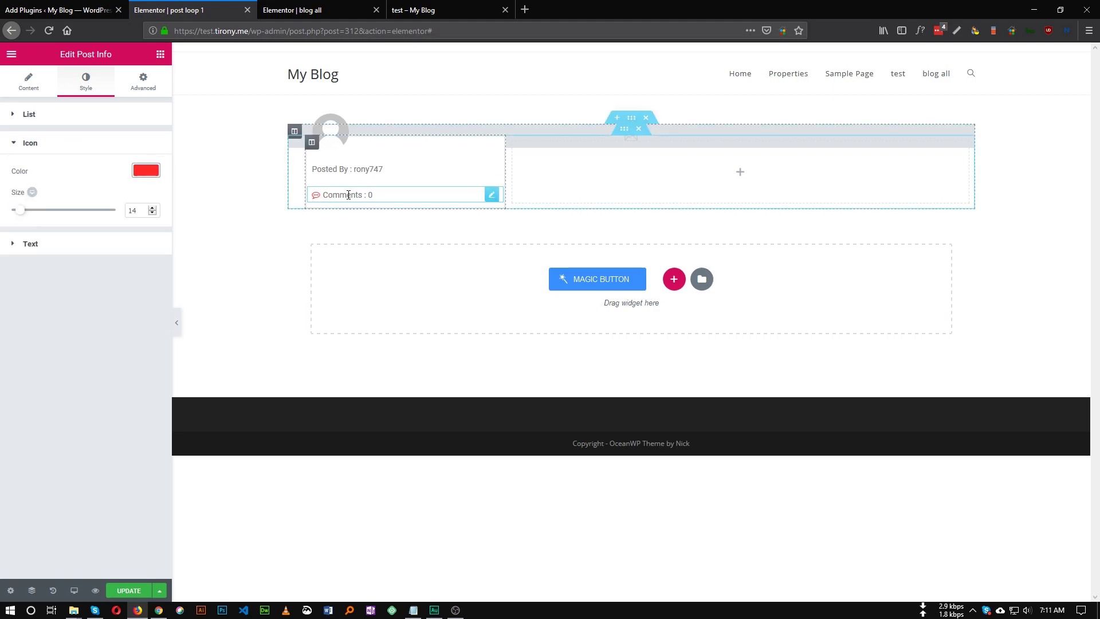
Give the bordered author column 20 px padding on all sides, following the test page's spacing, and save the template.
left_click(388, 17)
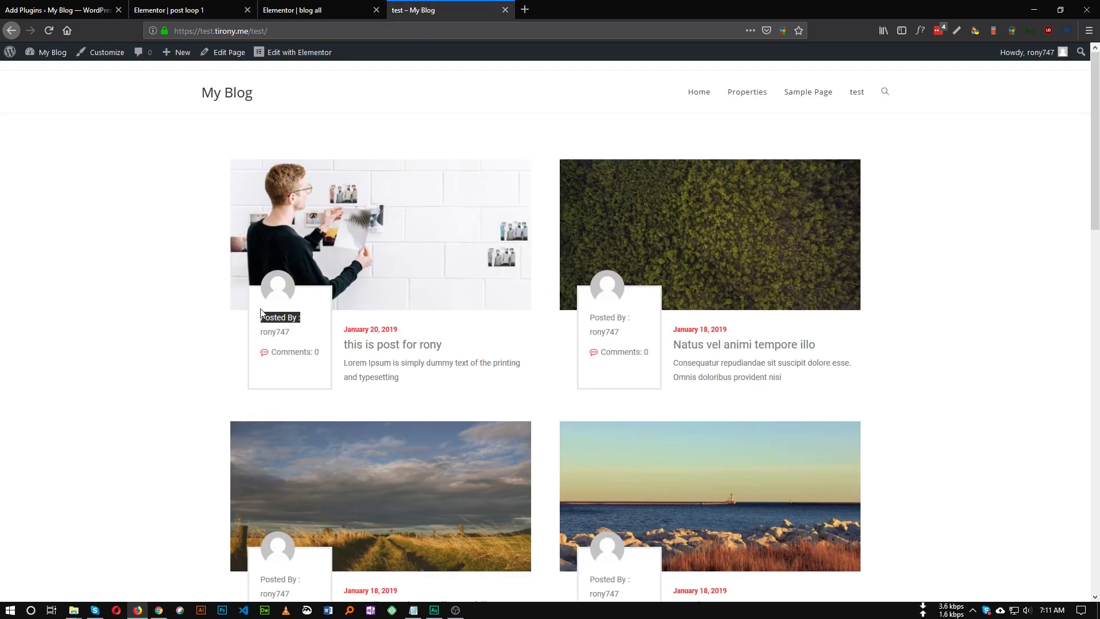
left_click(189, 11)
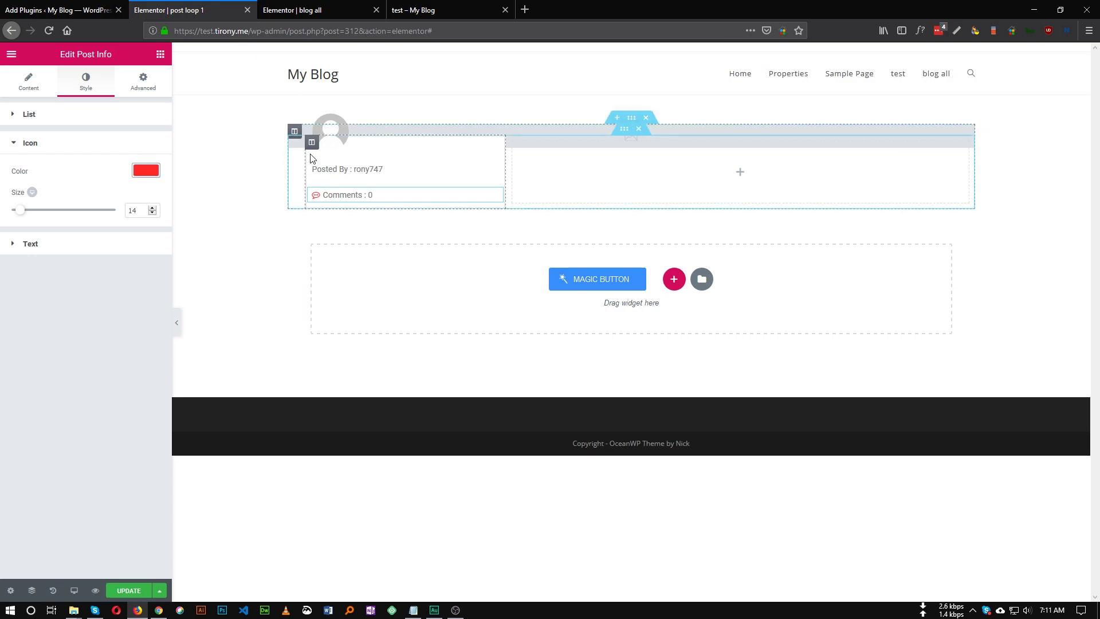
left_click(312, 143)
left_click(150, 83)
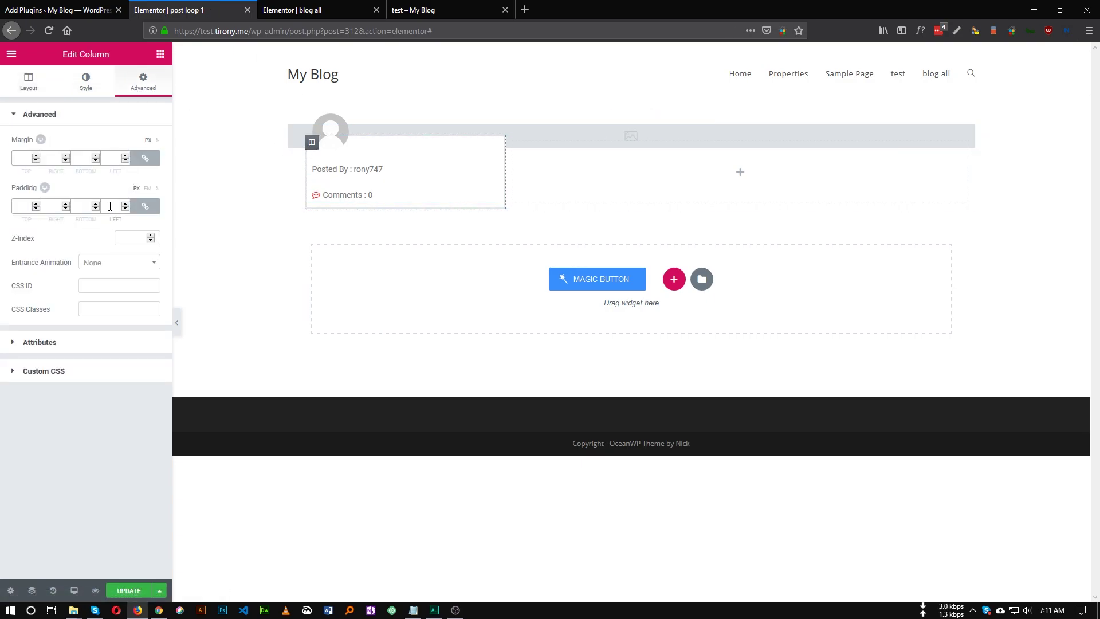
left_click(111, 207)
type("20")
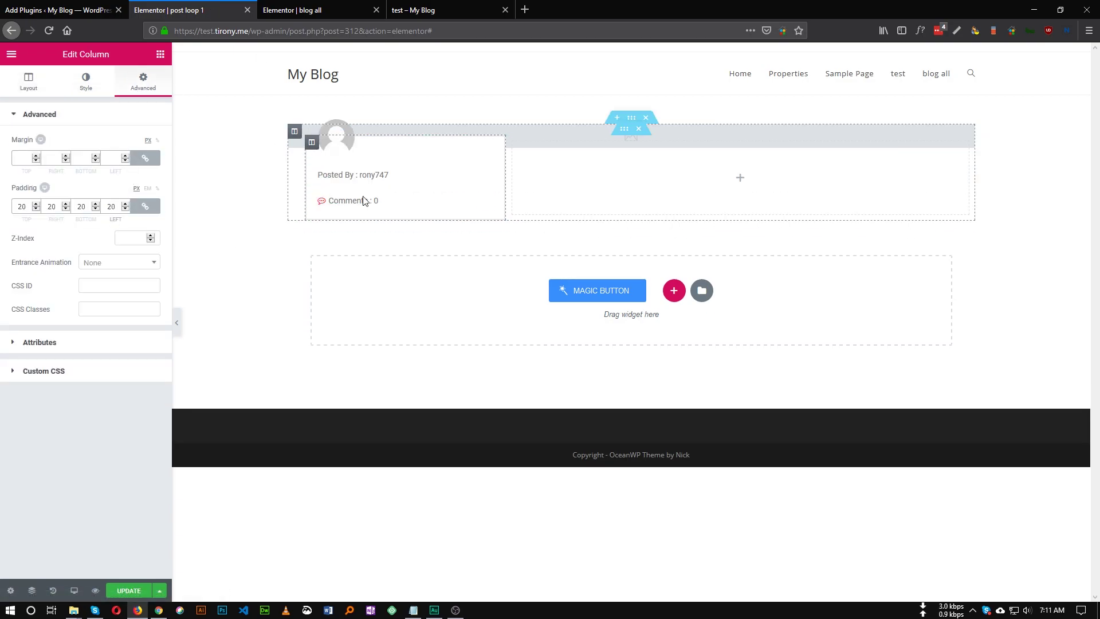
left_click(125, 594)
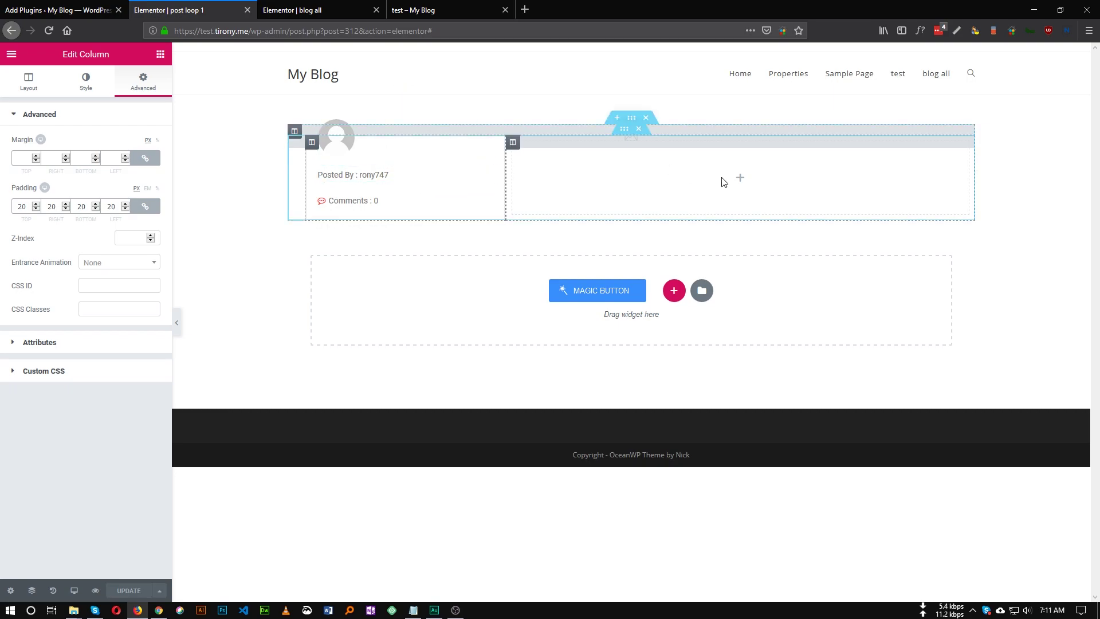
Reload the editor and set the featured image's width to 100%.
left_click(48, 30)
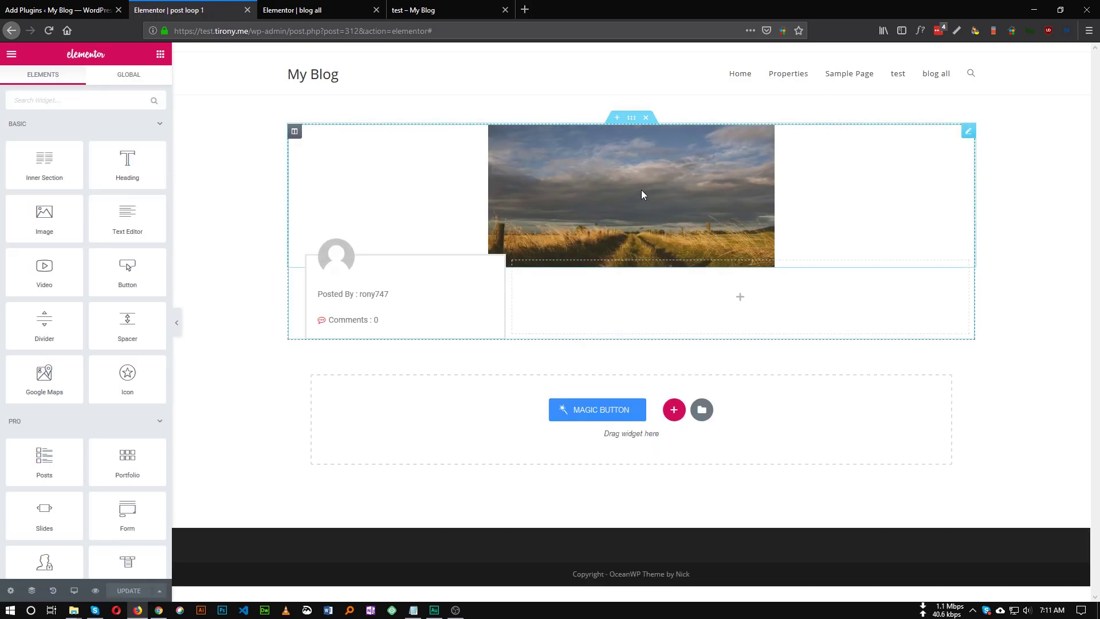
left_click(642, 191)
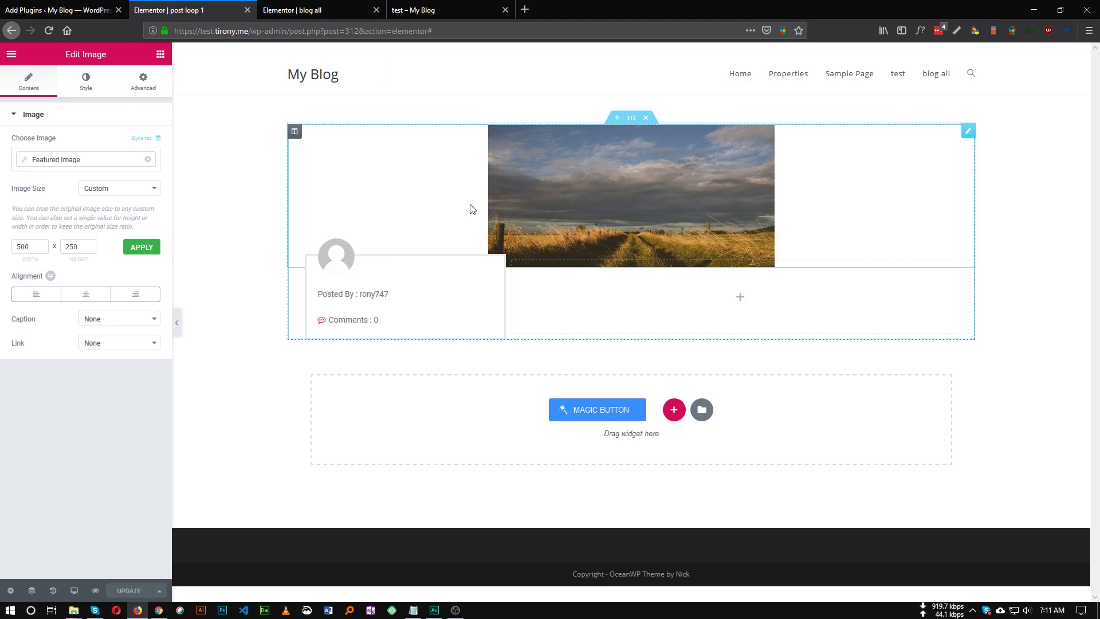
left_click(84, 89)
left_click_drag(14, 162, 135, 163)
scroll(442, 321, "down", 2)
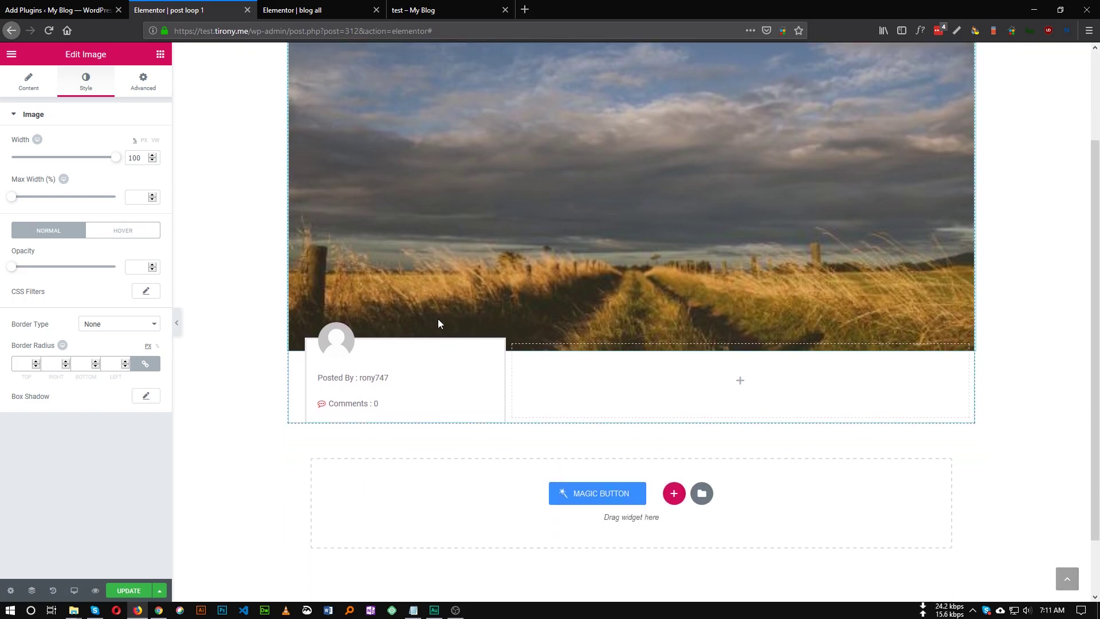
scroll(439, 315, "up", 2)
Set the author profile picture's top margin to -57 px and save the template.
scroll(442, 315, "down", 2)
left_click(341, 350)
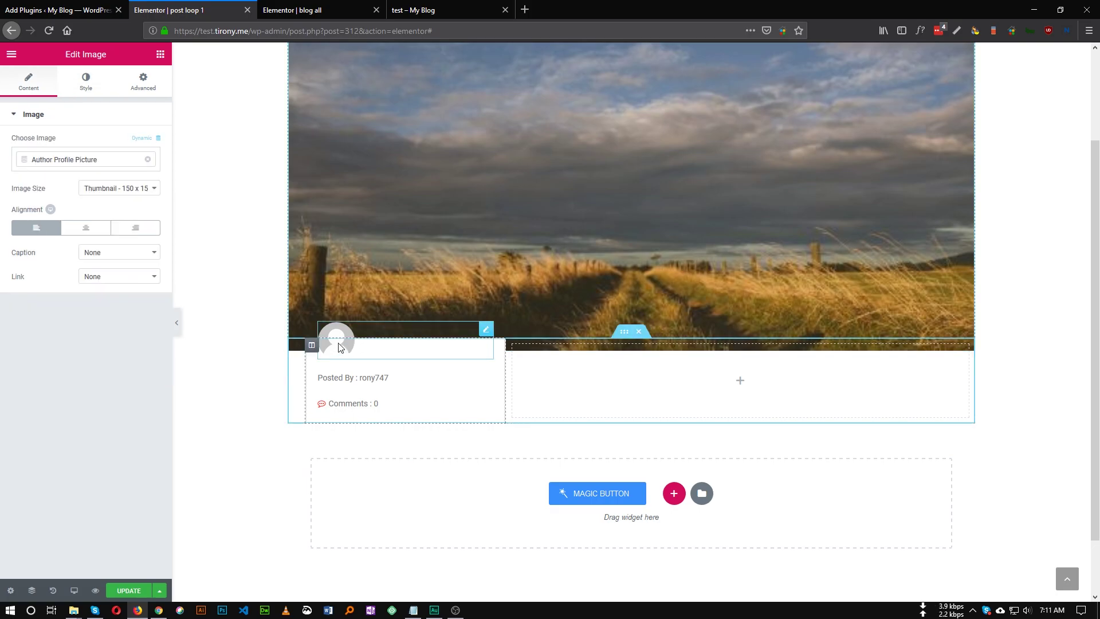
left_click(145, 85)
left_click(37, 161)
left_click(36, 161)
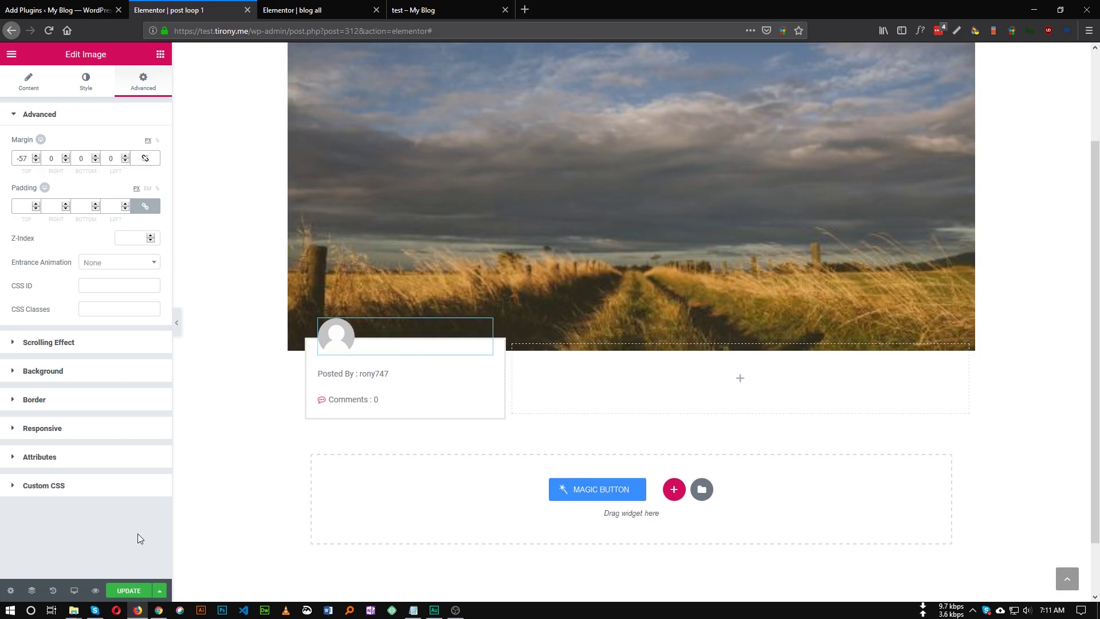
left_click(123, 590)
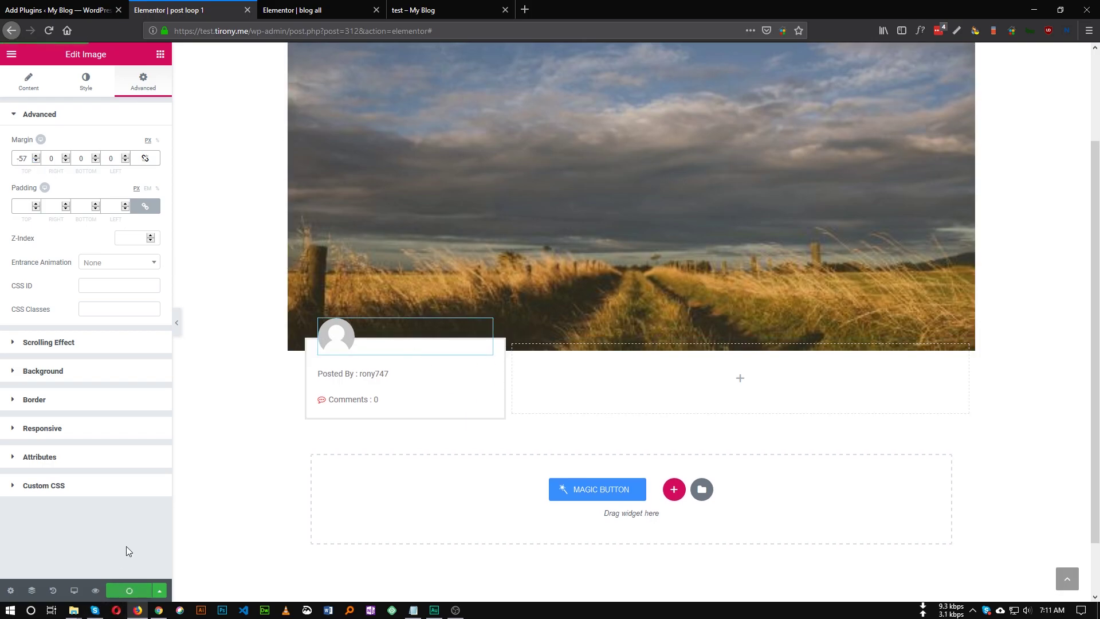
Give the empty column beside the author box 20 px left padding and 0 on its other sides, following the test page's card layout.
left_click(419, 7)
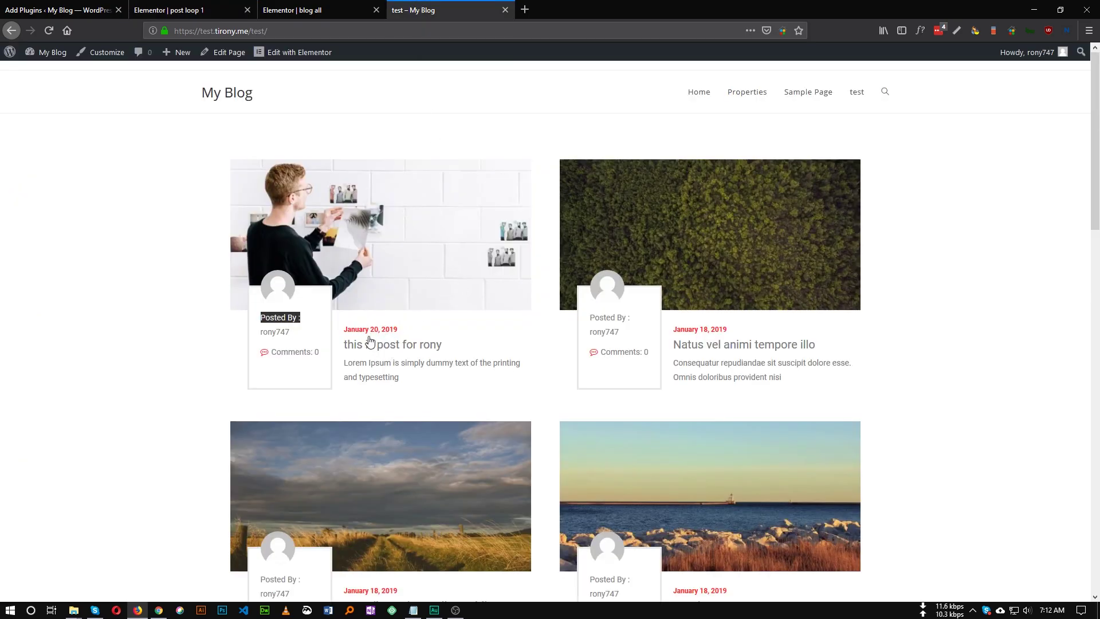
left_click_drag(344, 332, 405, 330)
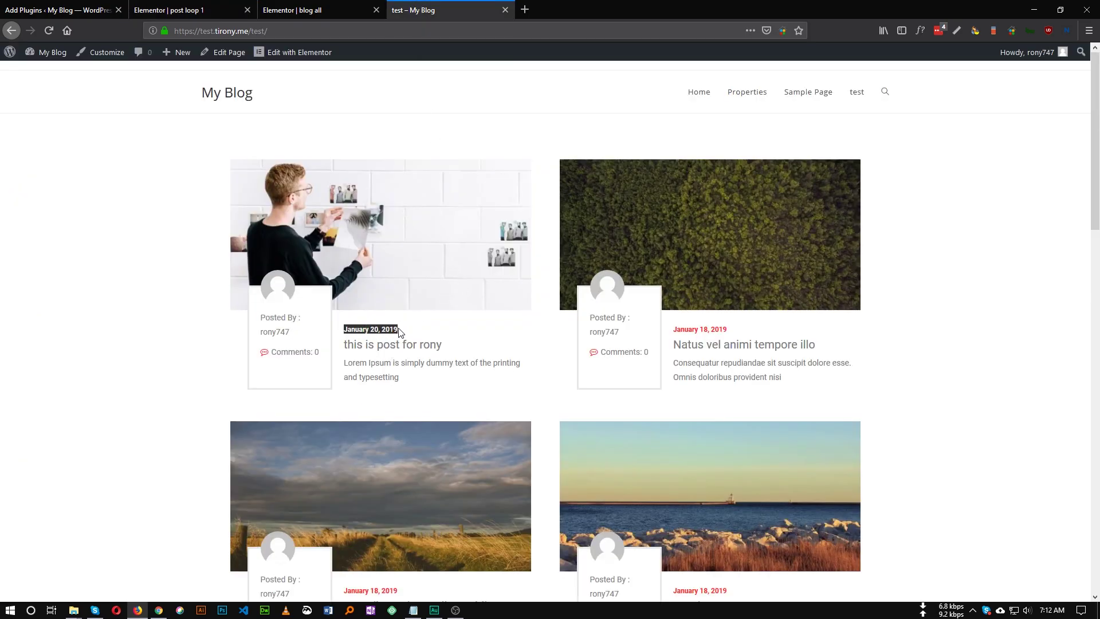
triple_click(419, 383)
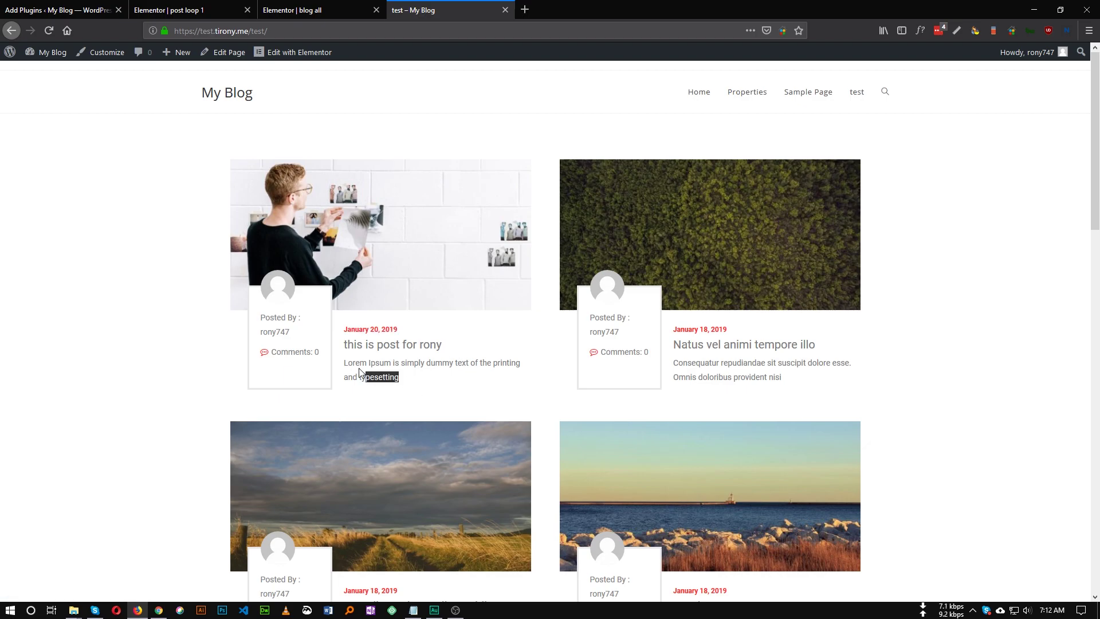
left_click(452, 386)
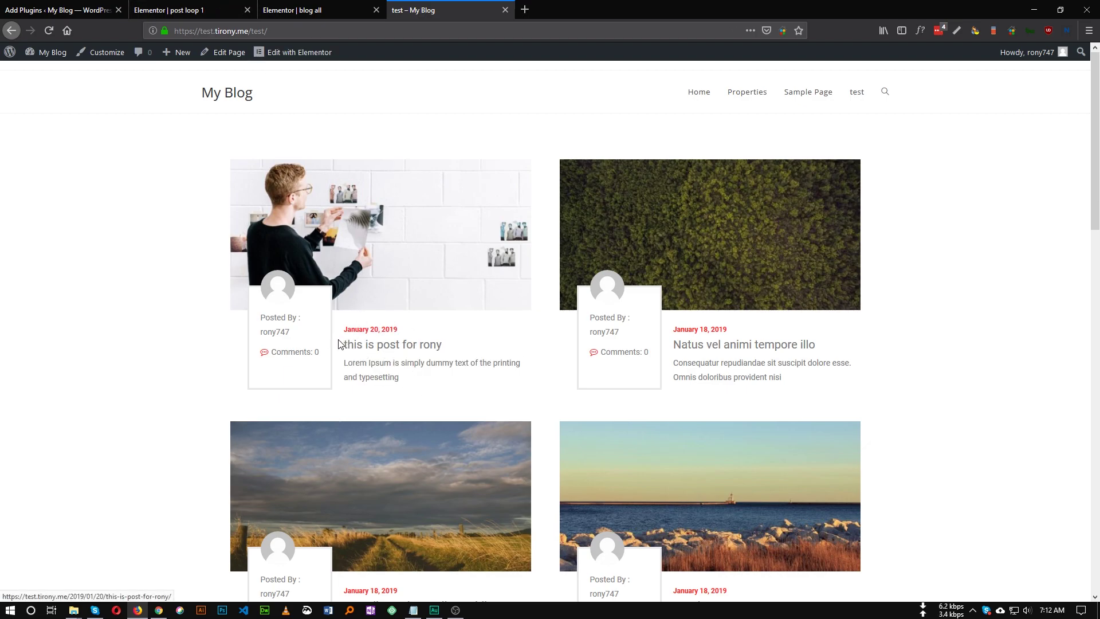
left_click(195, 9)
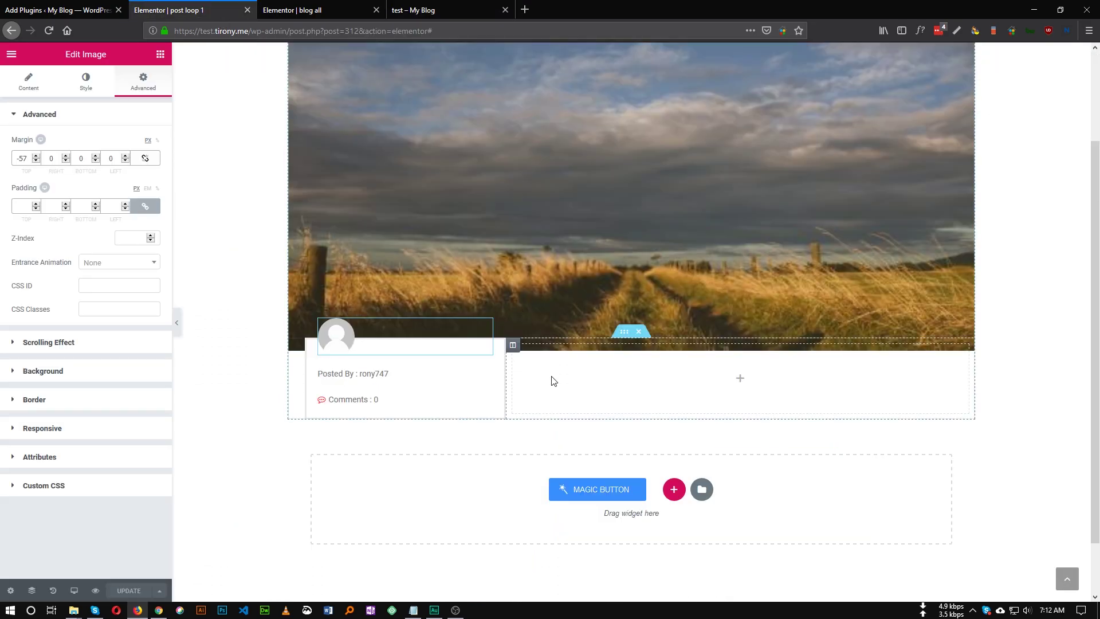
left_click(513, 344)
left_click(144, 81)
left_click(145, 206)
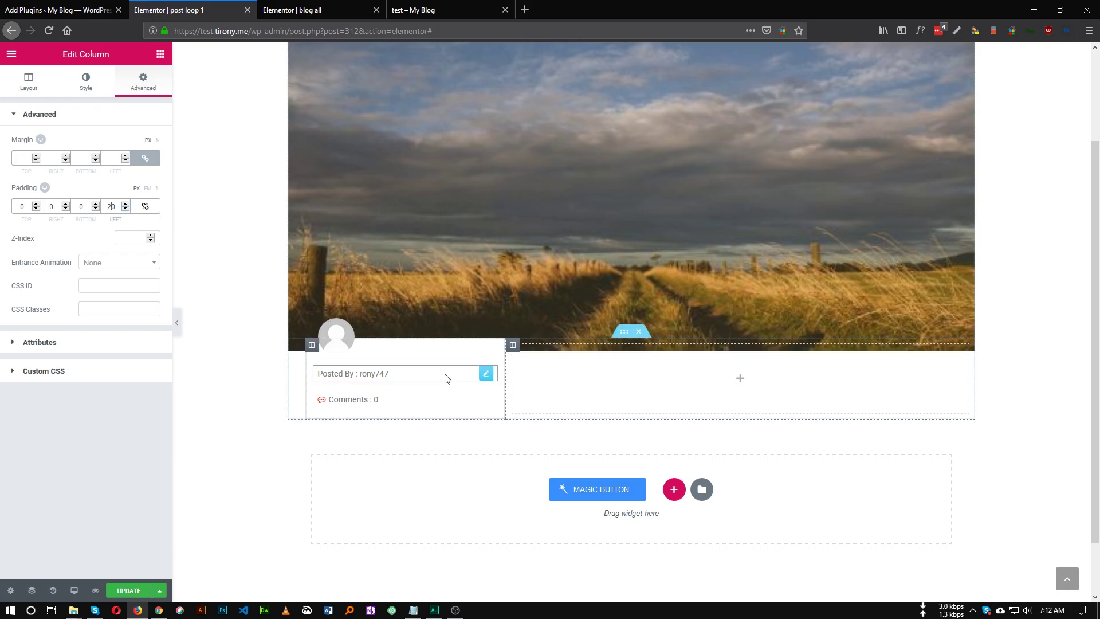
Add a Heading widget to the empty column beside the author box and set that column's top padding to 40 px.
left_click(740, 379)
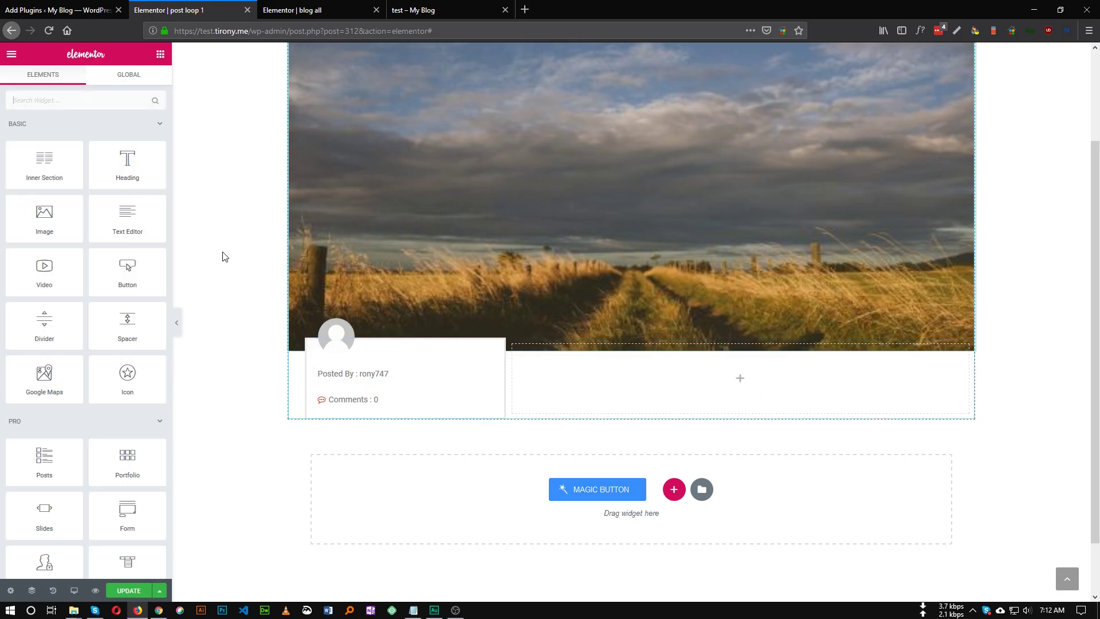
left_click_drag(127, 178, 671, 390)
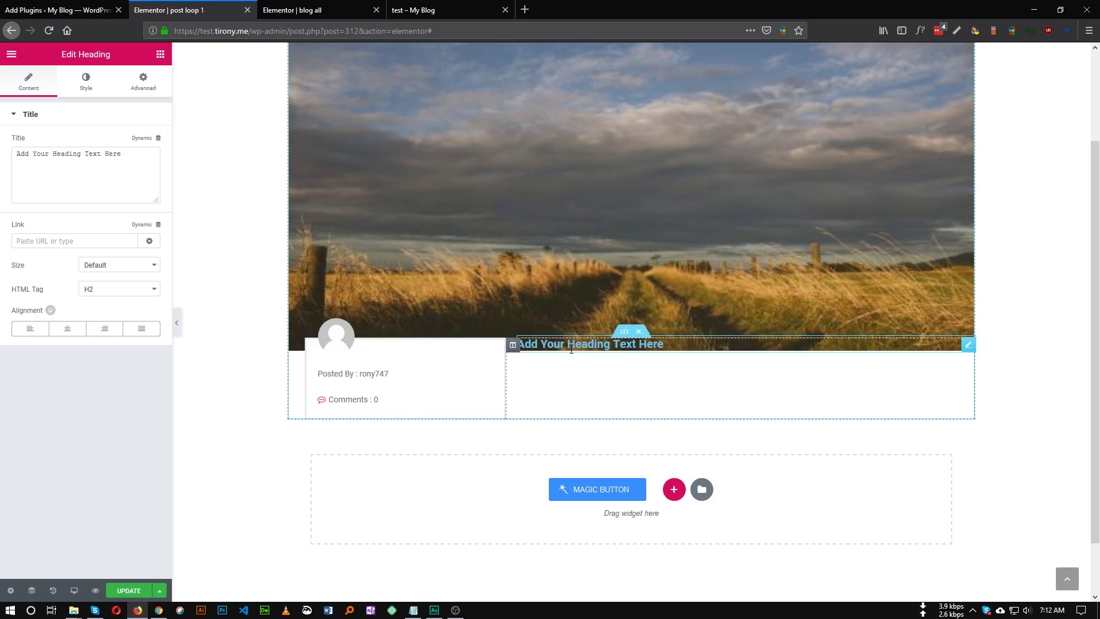
left_click(625, 333)
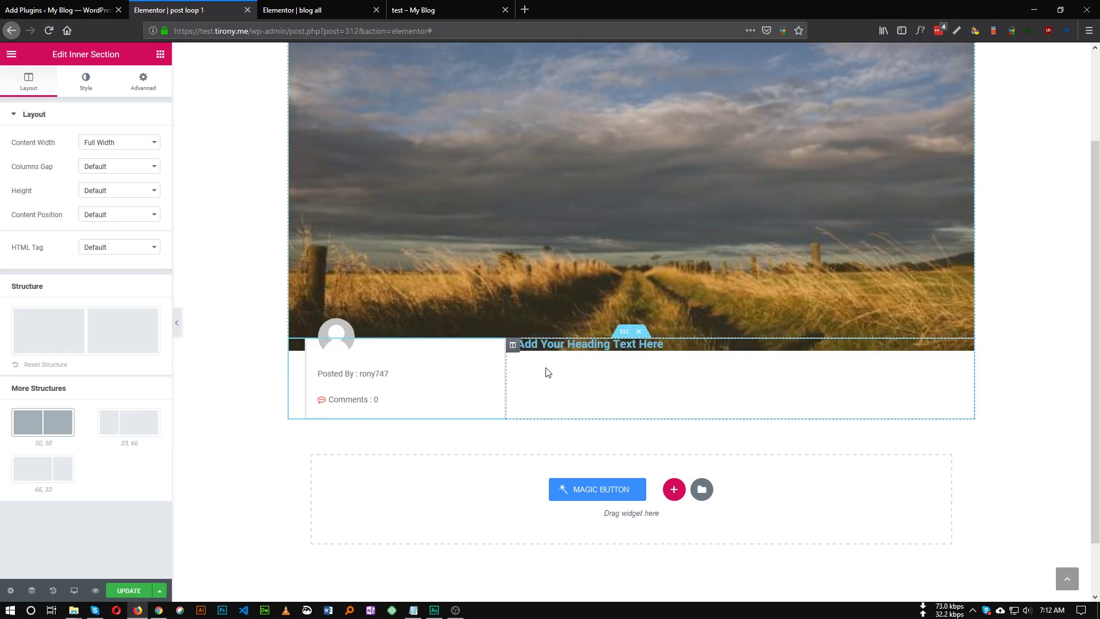
left_click(513, 344)
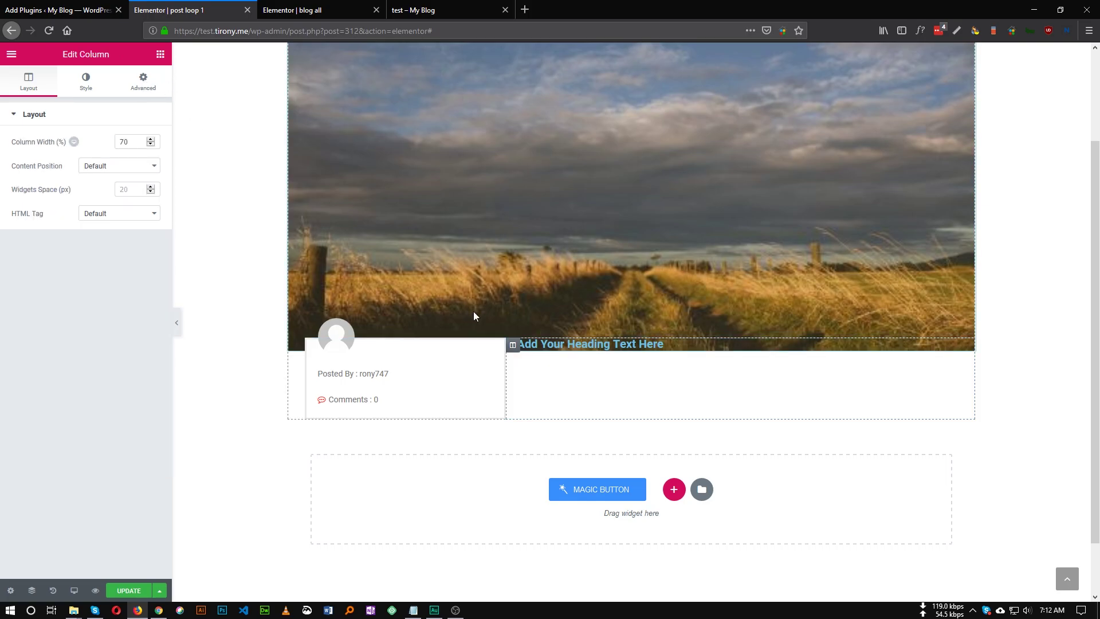
left_click(147, 92)
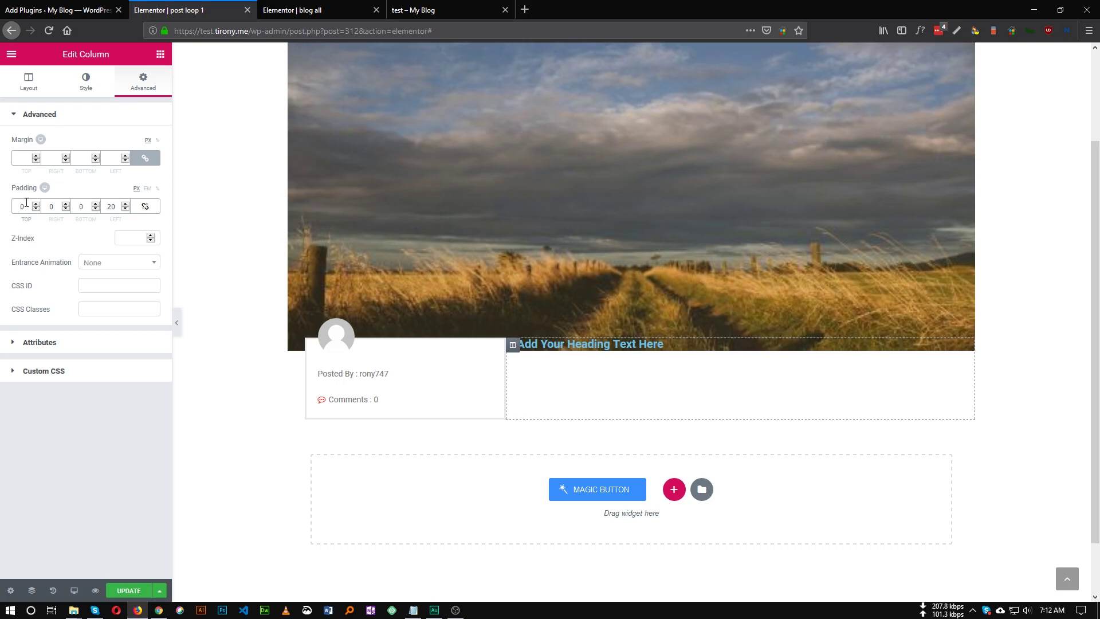
type("6")
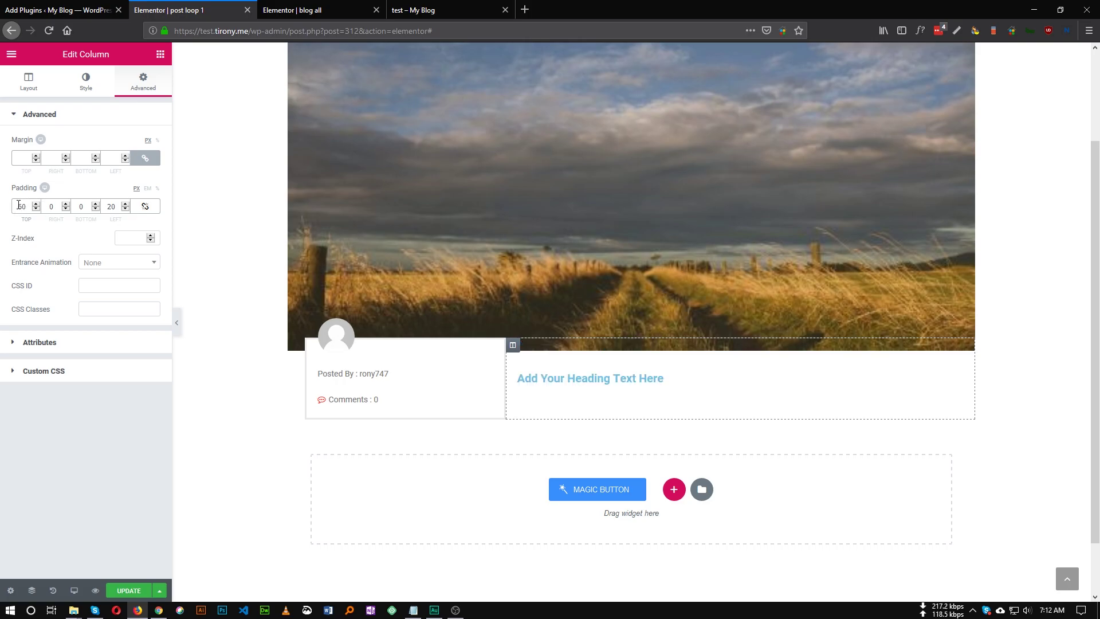
type("4")
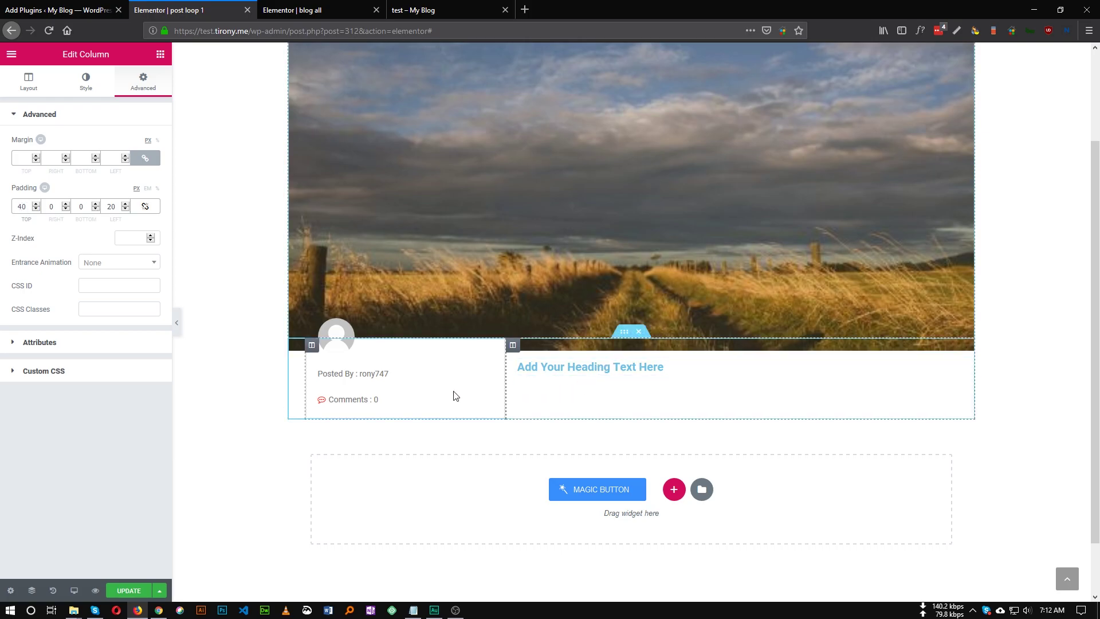
Color the new heading's text red (#ff2929) to match the test page's post date.
left_click(575, 367)
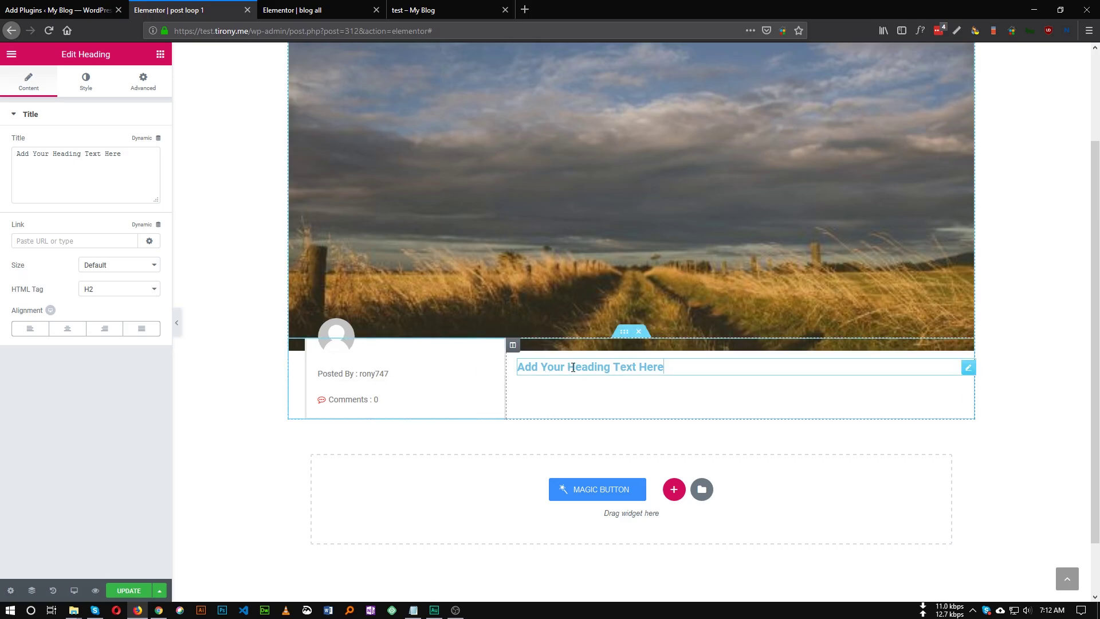
left_click(86, 83)
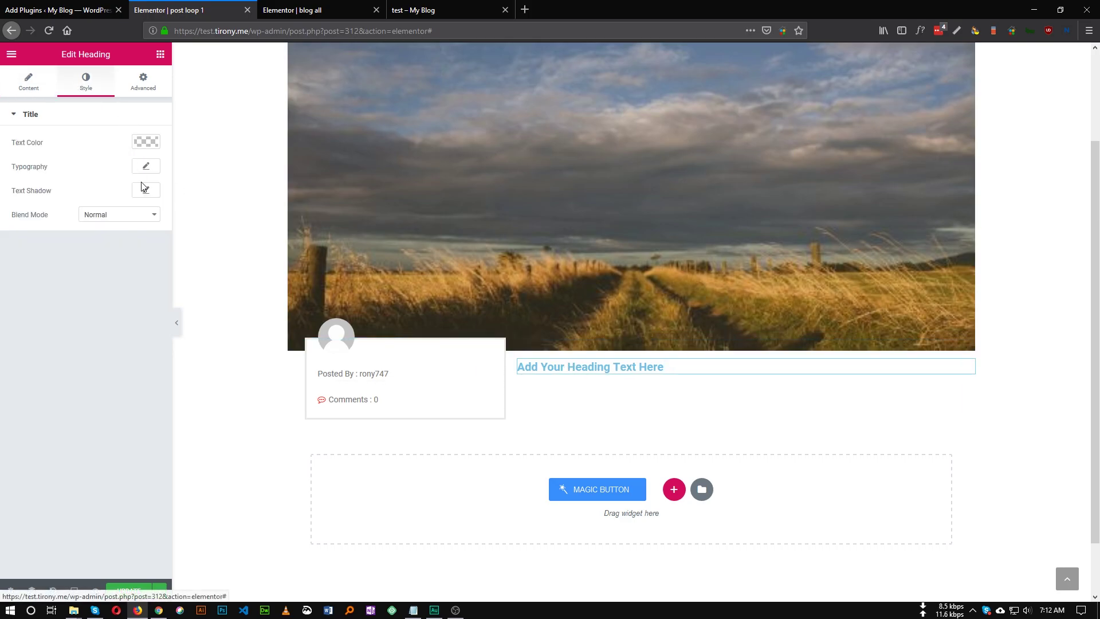
left_click(148, 143)
left_click(60, 277)
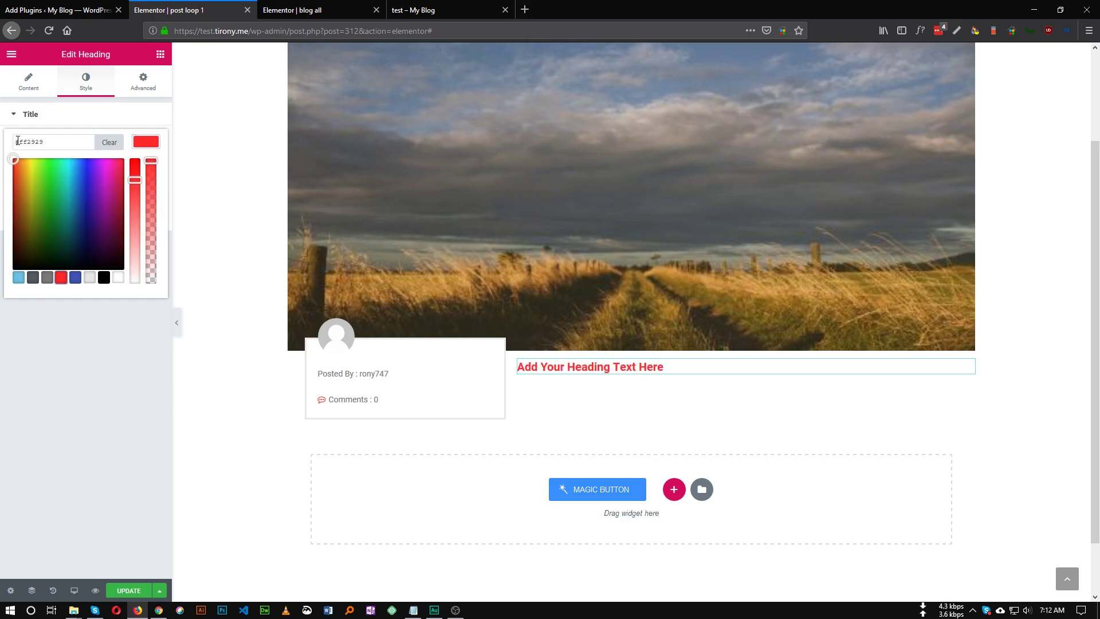
left_click(147, 143)
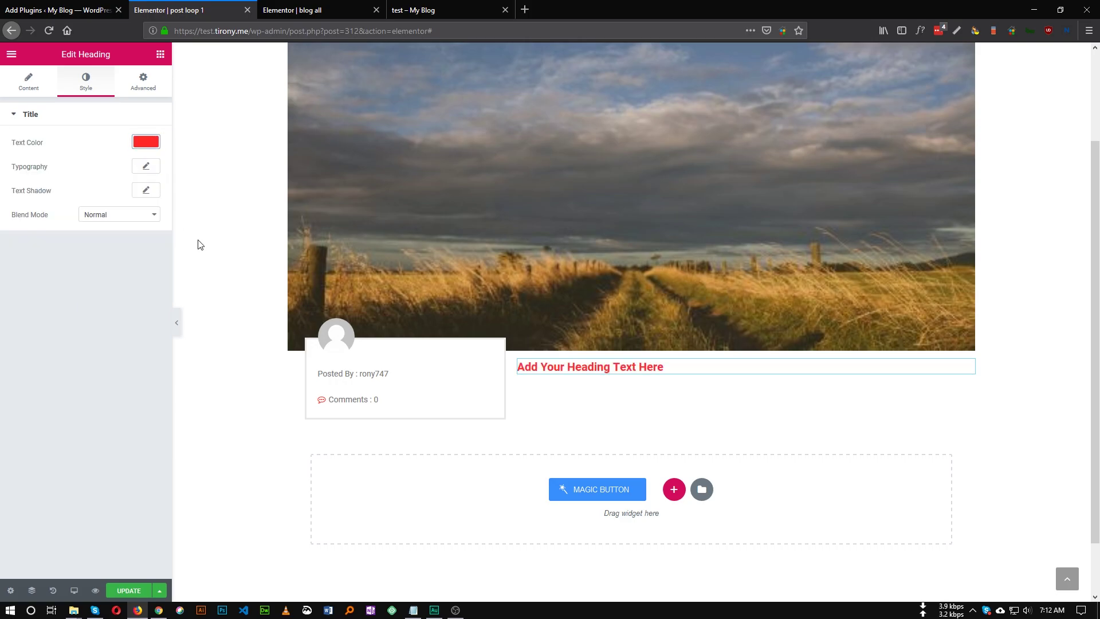
Set the red heading's typography to a 13 px size with uppercase text transform.
left_click(146, 166)
left_click(129, 233)
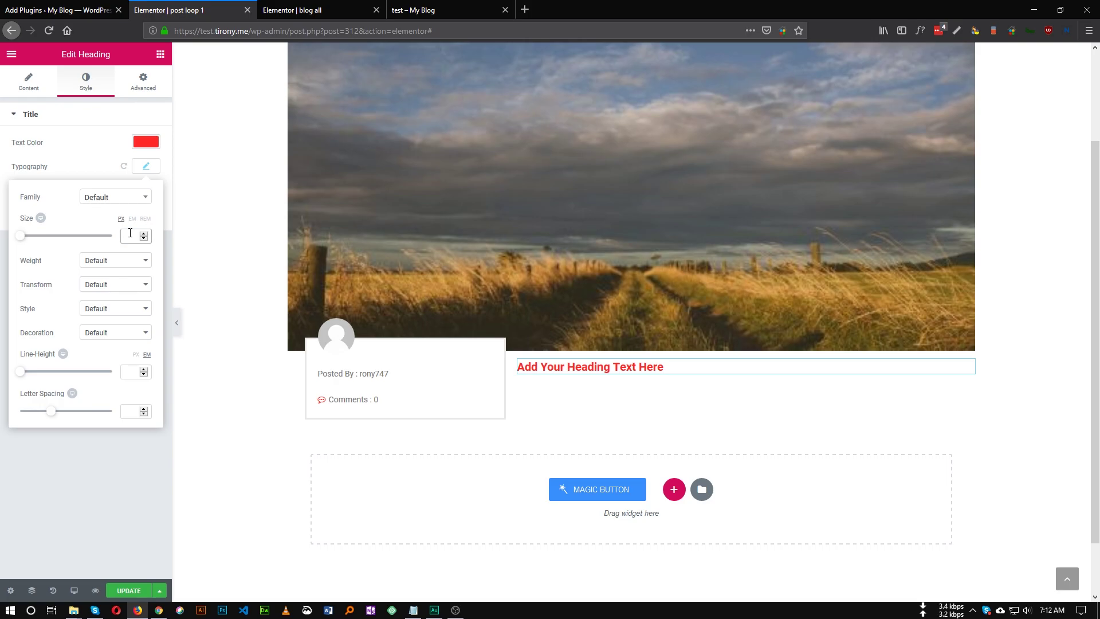
type("12")
left_click(143, 233)
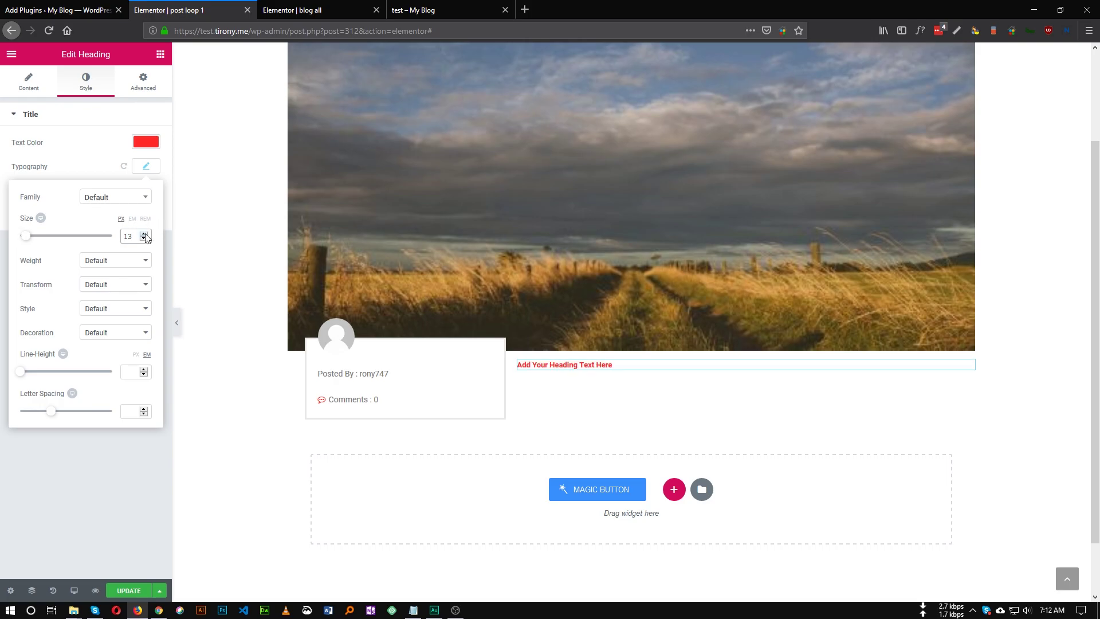
left_click(105, 285)
left_click(112, 312)
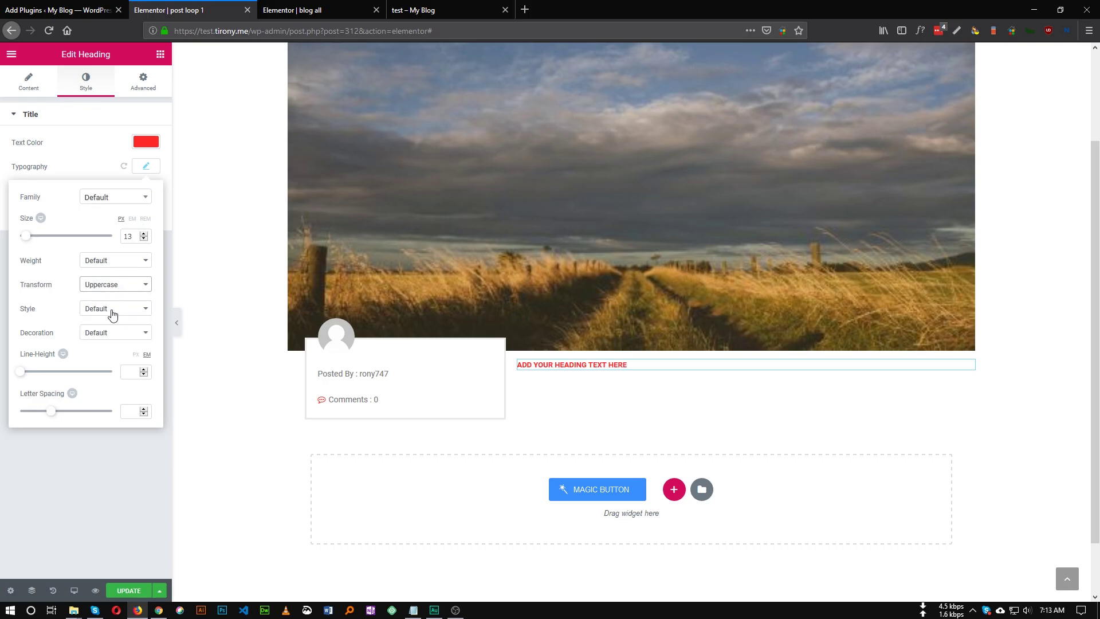
left_click(150, 171)
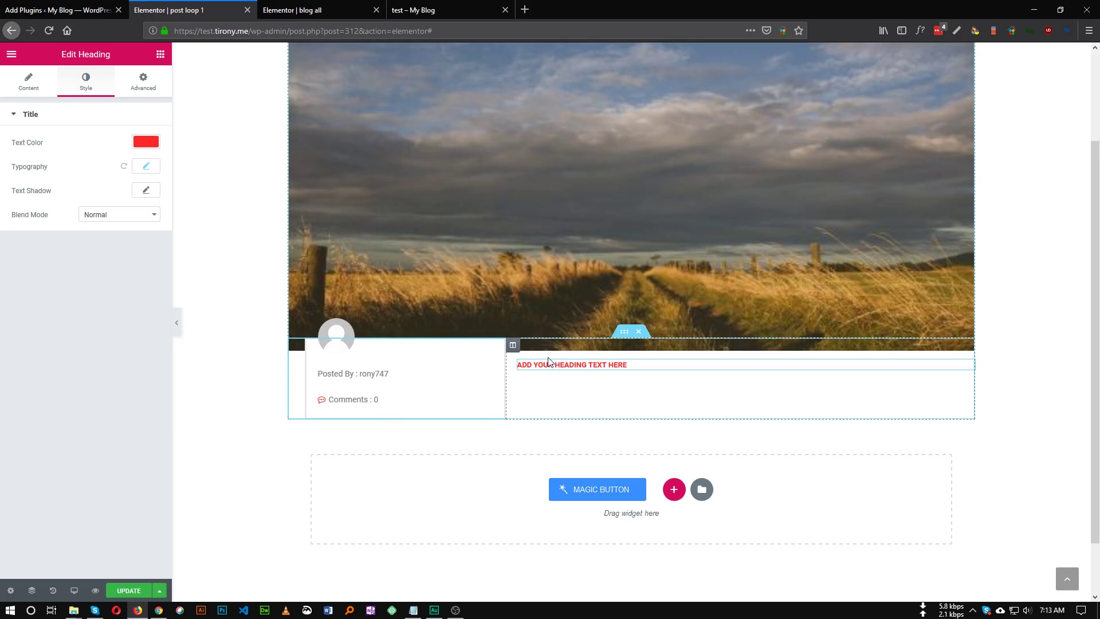
Fill the red heading's title dynamically with the Post Date.
left_click(27, 82)
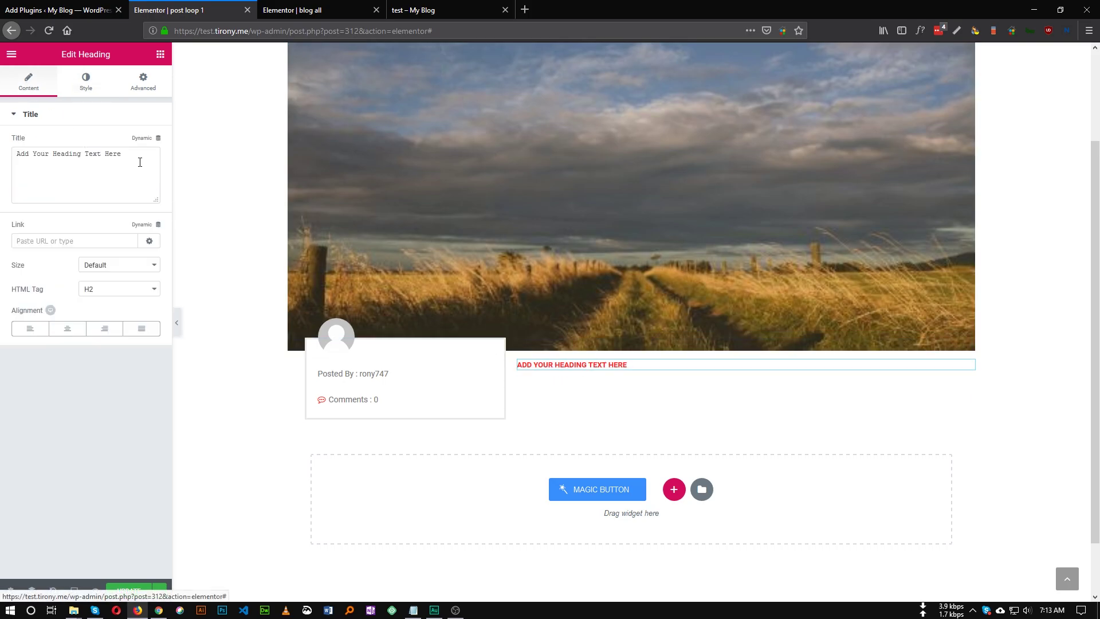
left_click(148, 141)
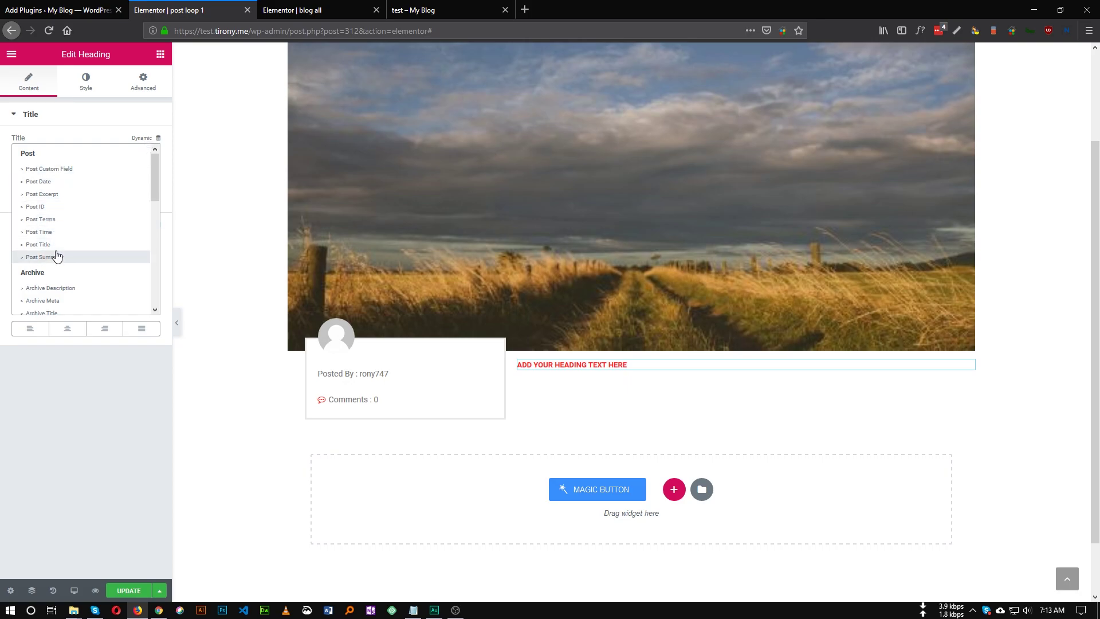
left_click(49, 182)
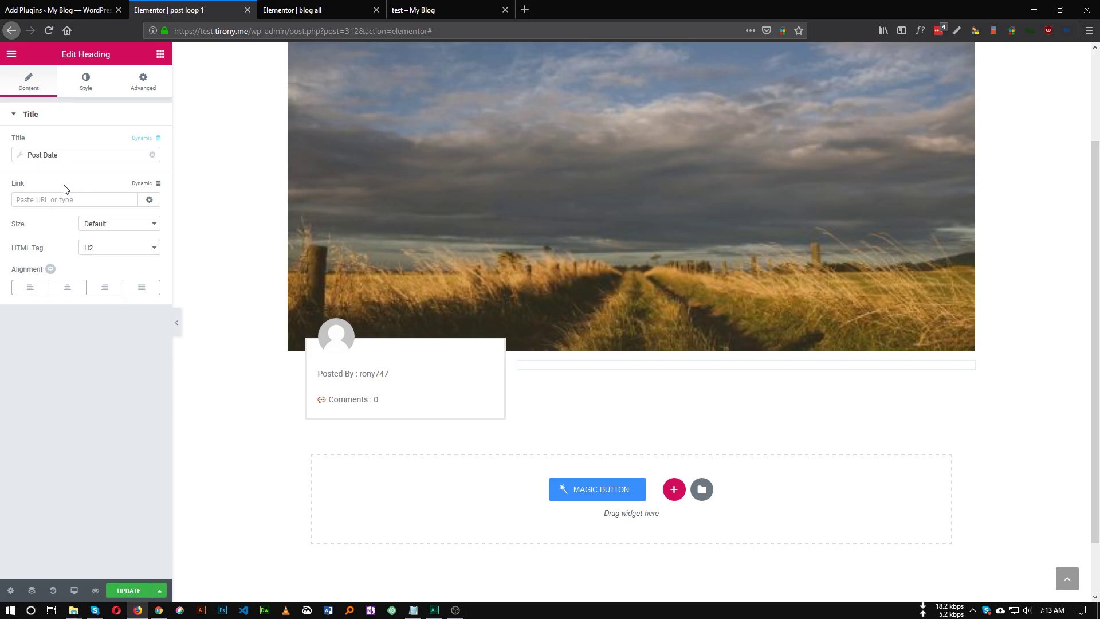
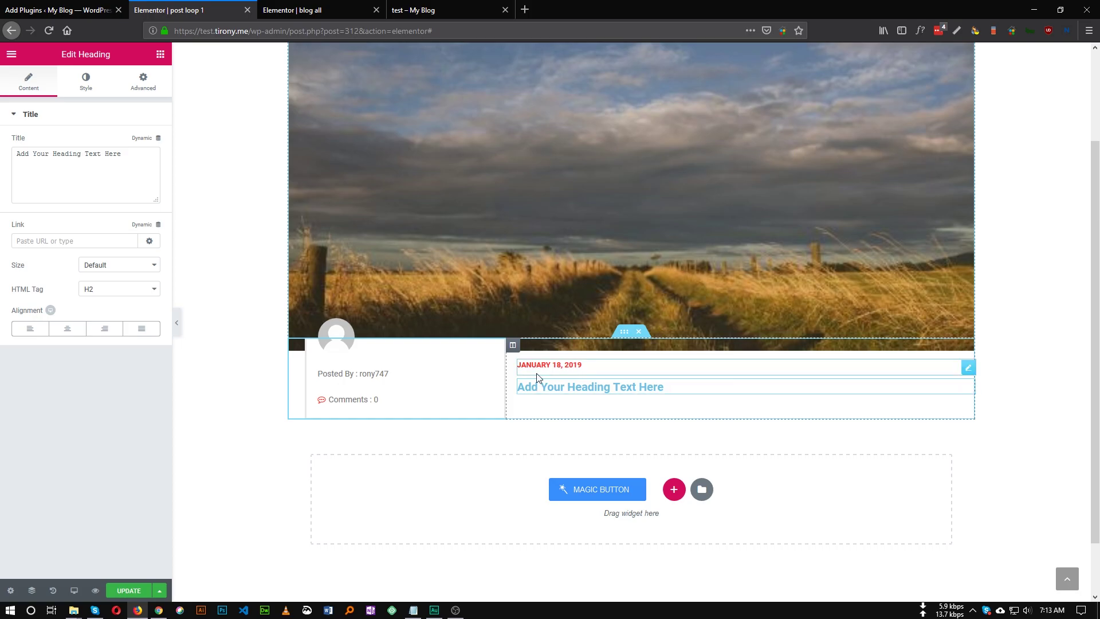
Set the widgets space of the column holding the date and second heading to 10 px.
left_click(513, 345)
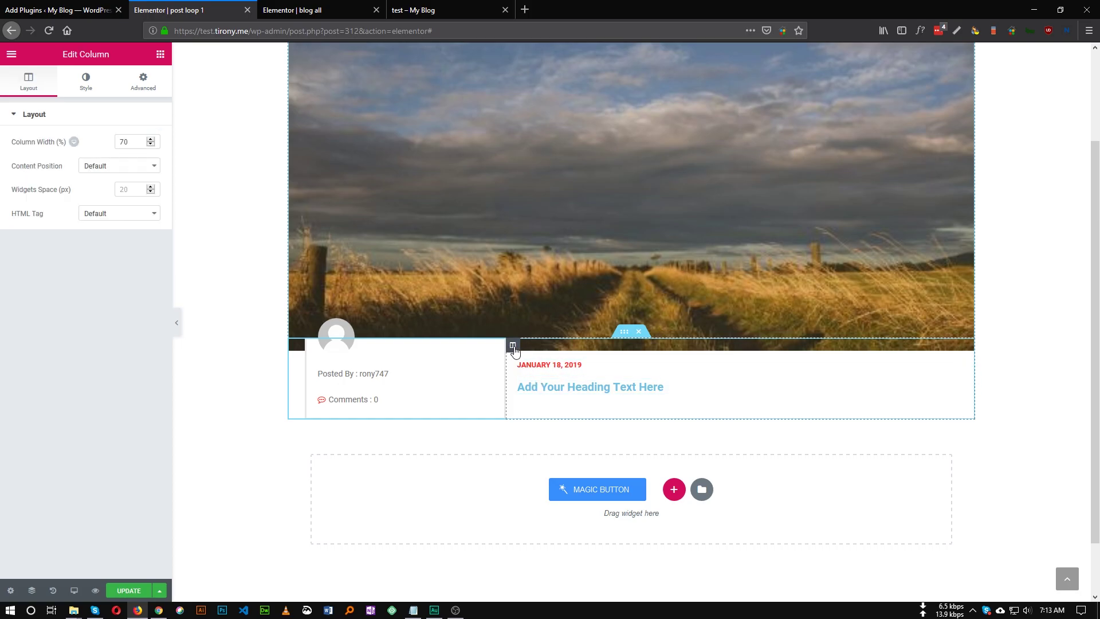
left_click(129, 195)
type("10")
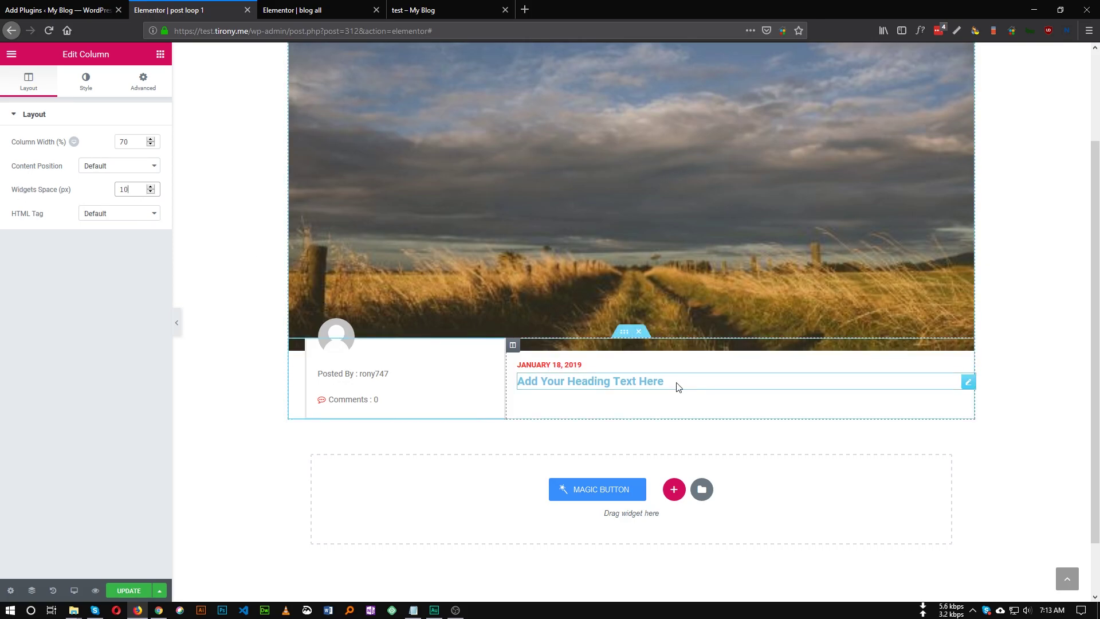
Style the second heading below the date with grey text (#7a7a7a) and a font weight of 500.
left_click(706, 384)
left_click(83, 83)
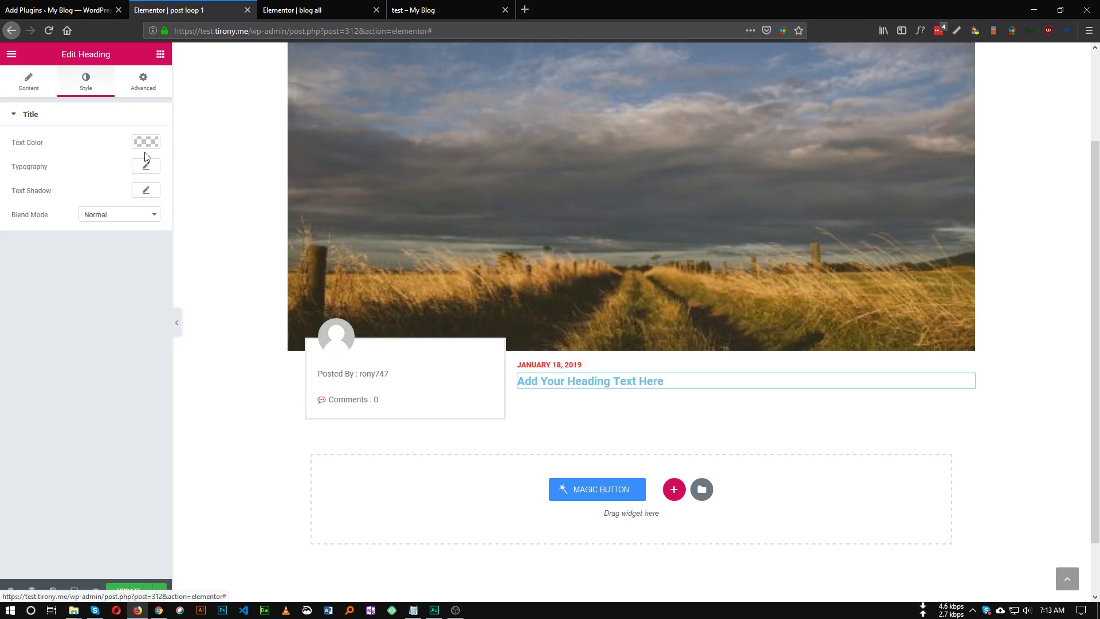
left_click(143, 141)
left_click(48, 278)
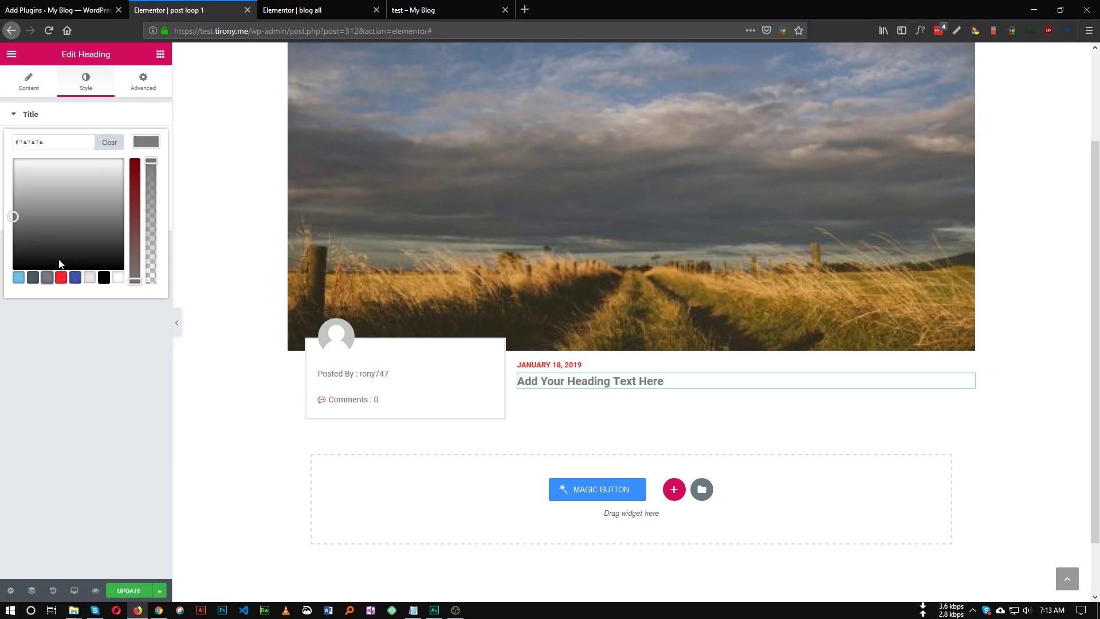
left_click(144, 145)
left_click(146, 168)
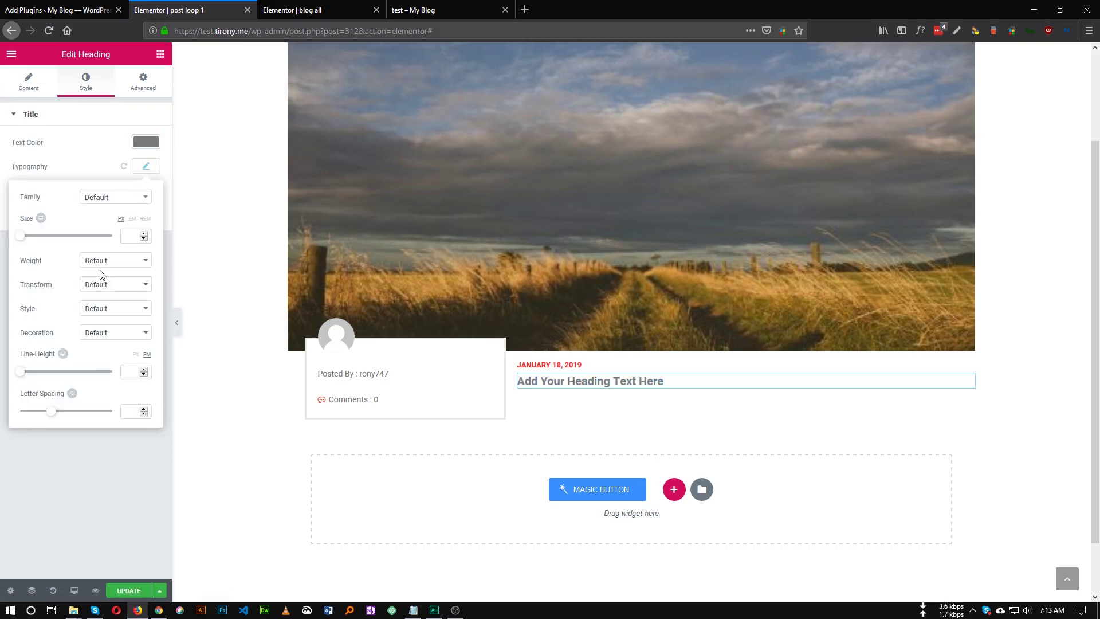
left_click(102, 261)
left_click(100, 324)
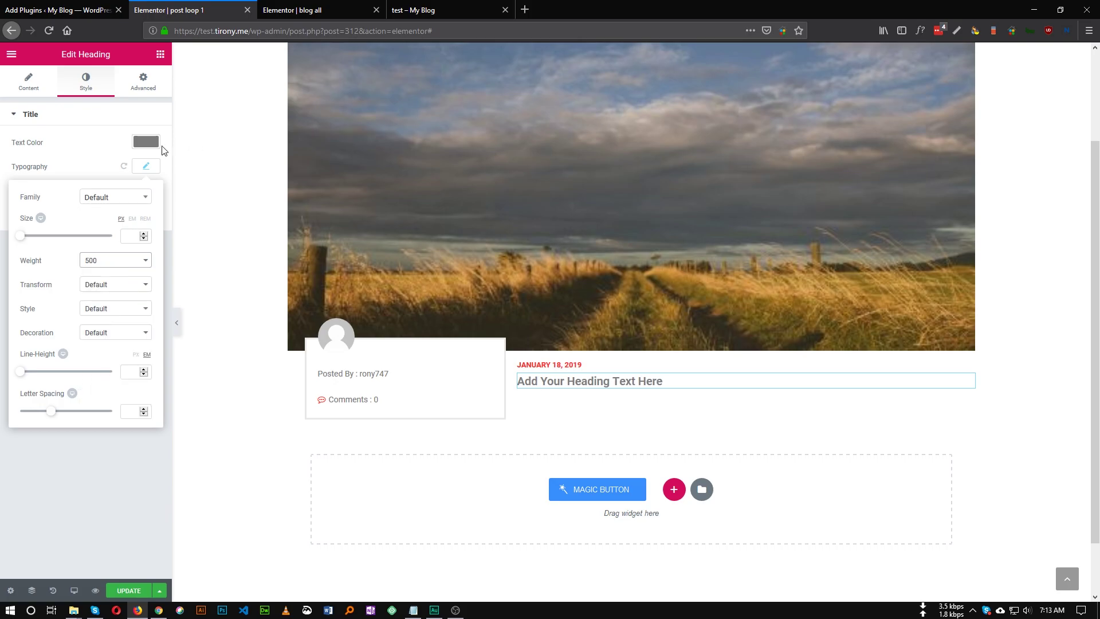
Fill the second heading dynamically with the Post Title and compare the card with the test page.
left_click(35, 86)
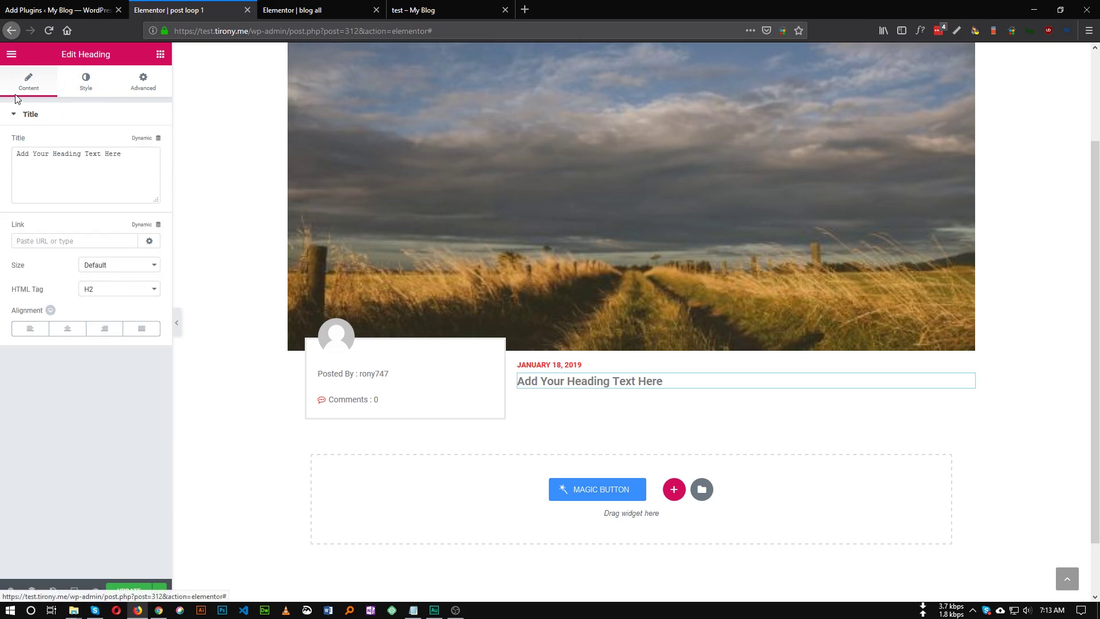
left_click(142, 143)
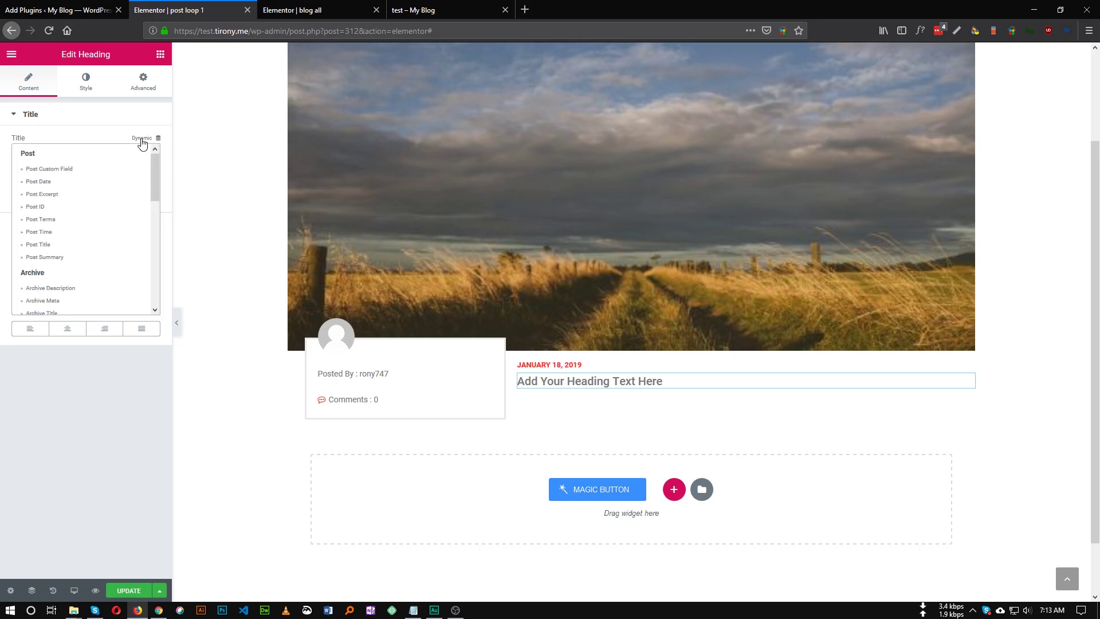
left_click(48, 245)
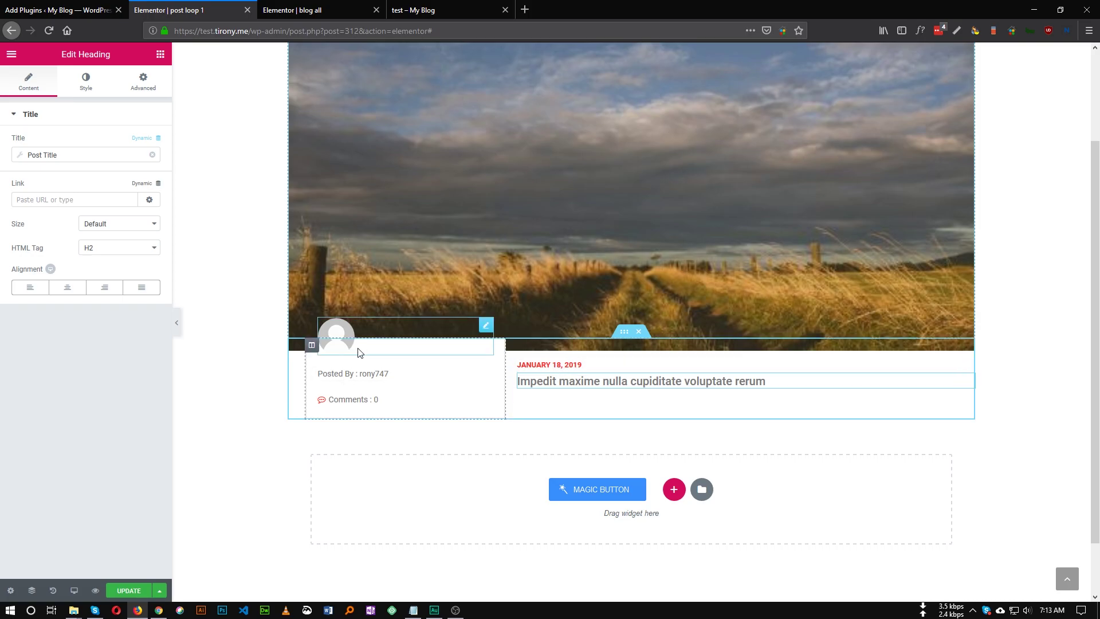
left_click(434, 9)
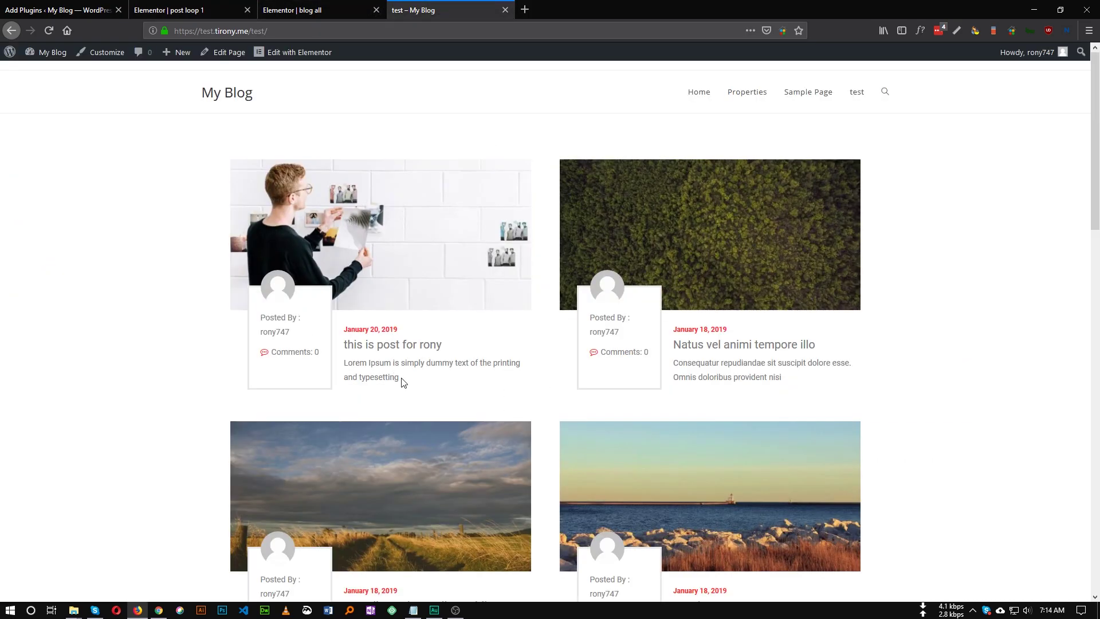
Check the excerpt on the test page's card and add a Text Editor widget below the post title in the loop template.
left_click_drag(401, 379, 354, 362)
left_click(441, 378)
left_click(169, 10)
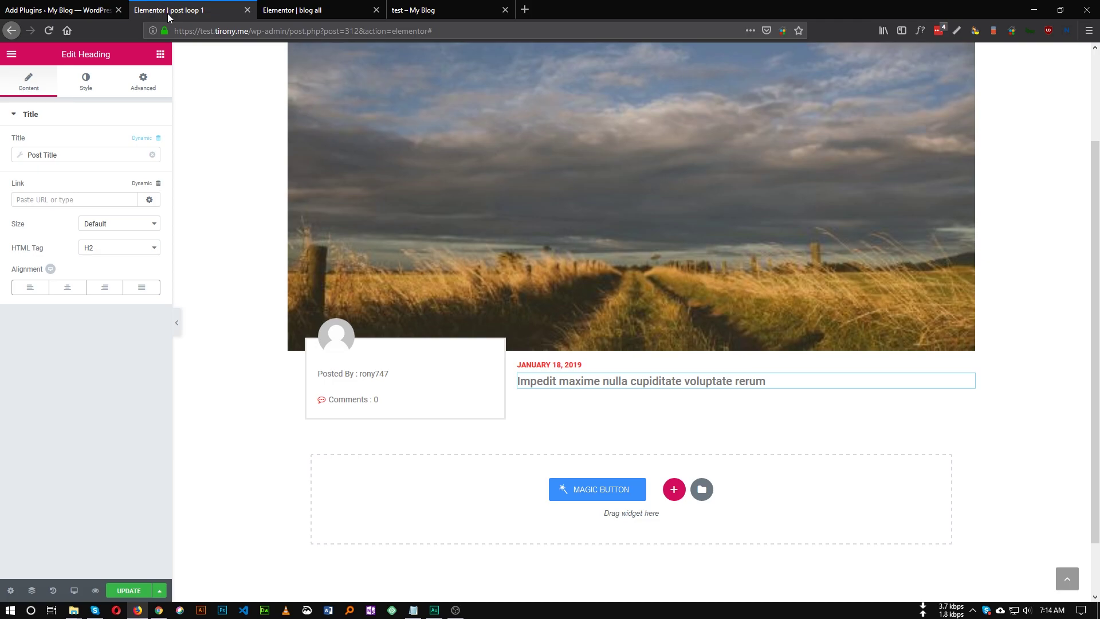
left_click(160, 54)
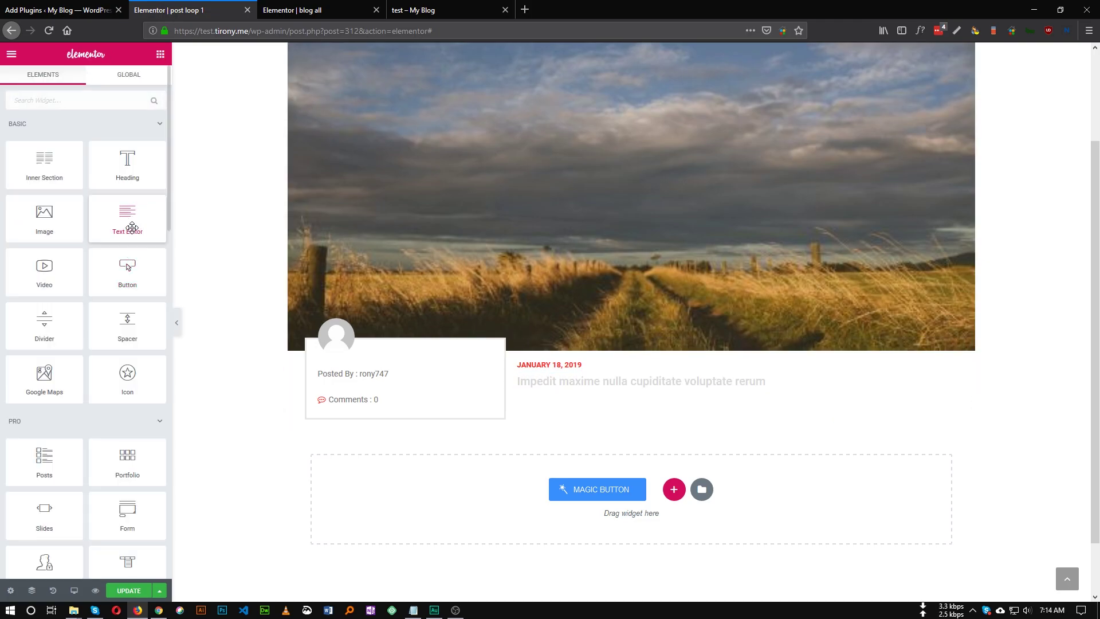
left_click_drag(127, 218, 570, 401)
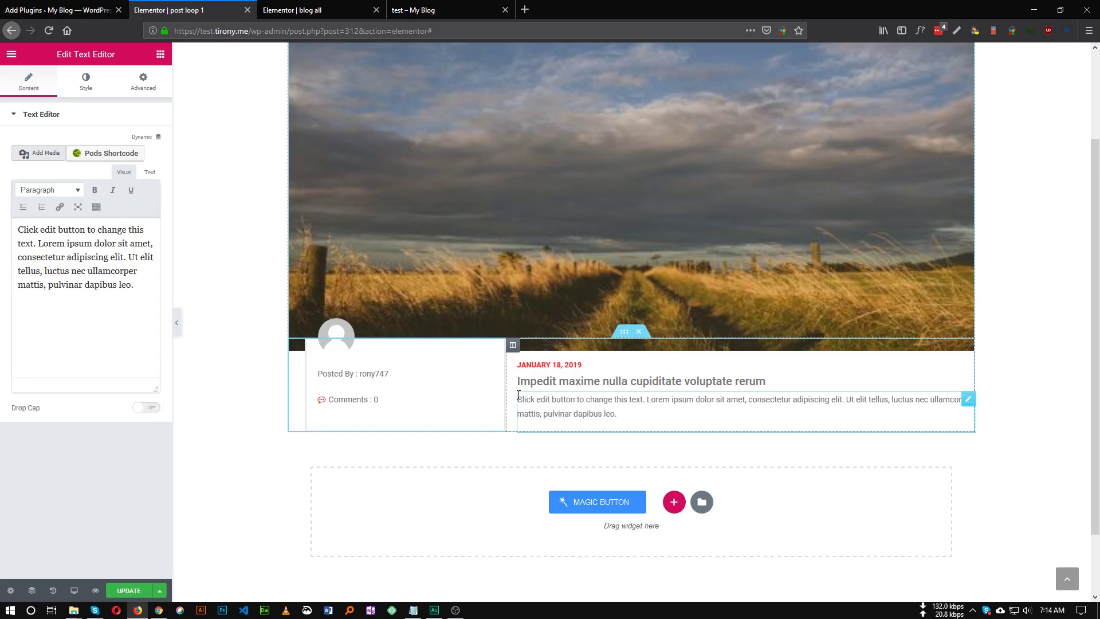
Set the bottom padding of the column holding the date, title and text to 10 px.
left_click(512, 344)
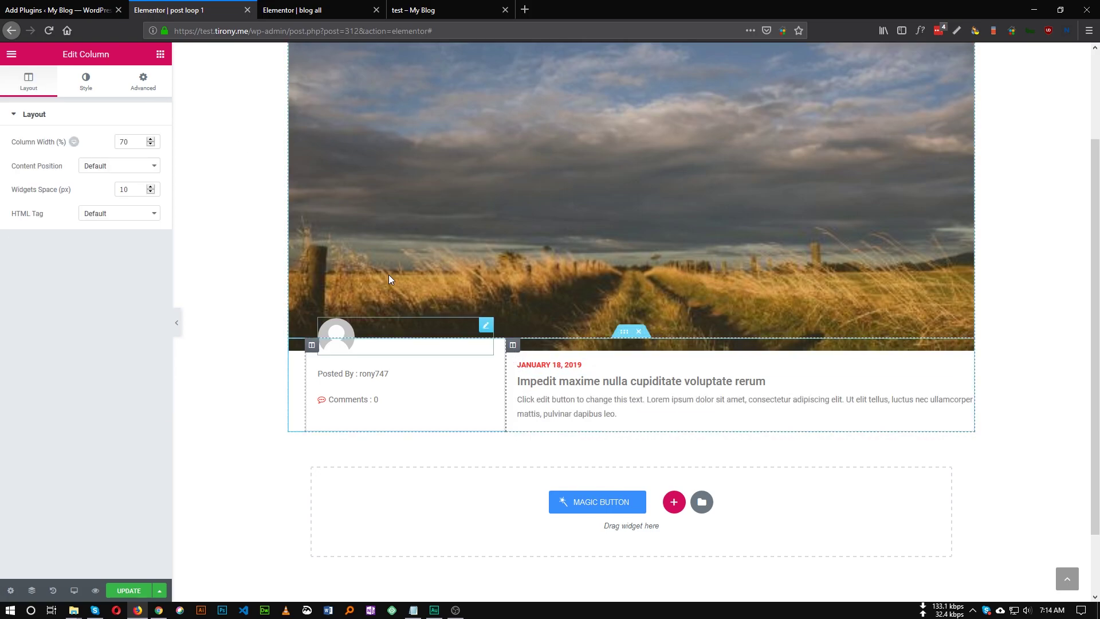
left_click(143, 82)
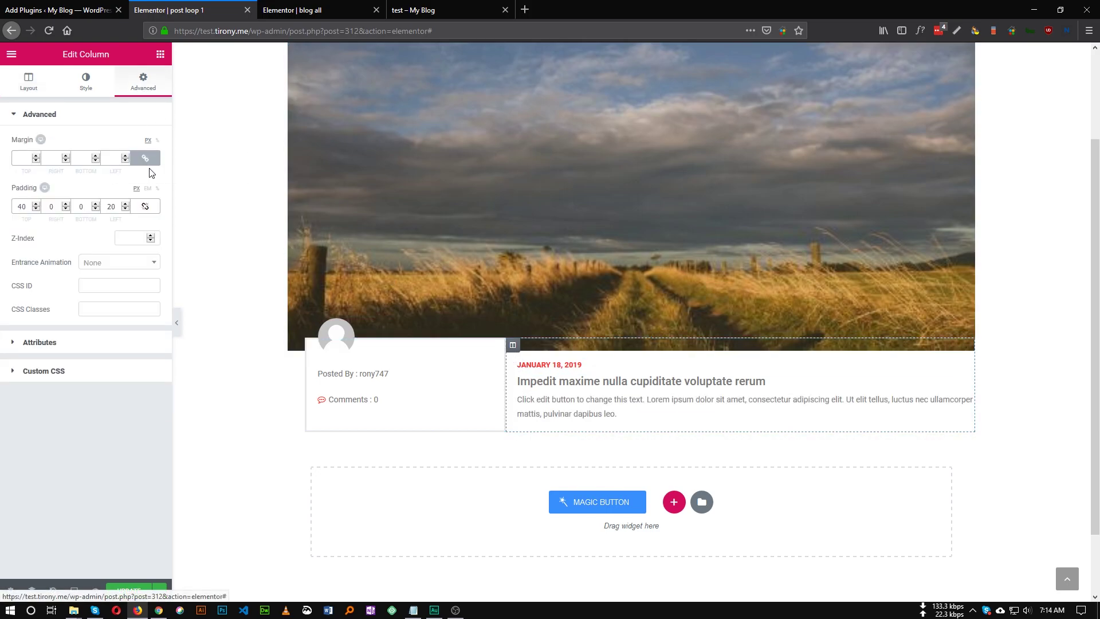
left_click(80, 207)
type("10")
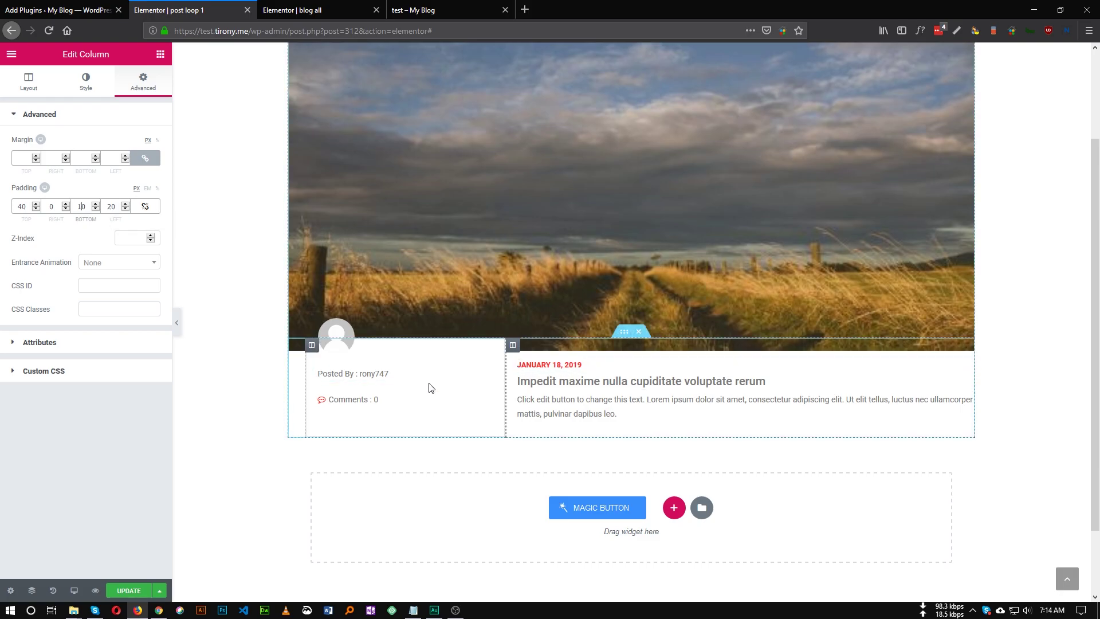
Fill the text widget dynamically with the Post Summary at a length of 15 and update the template.
left_click(956, 408)
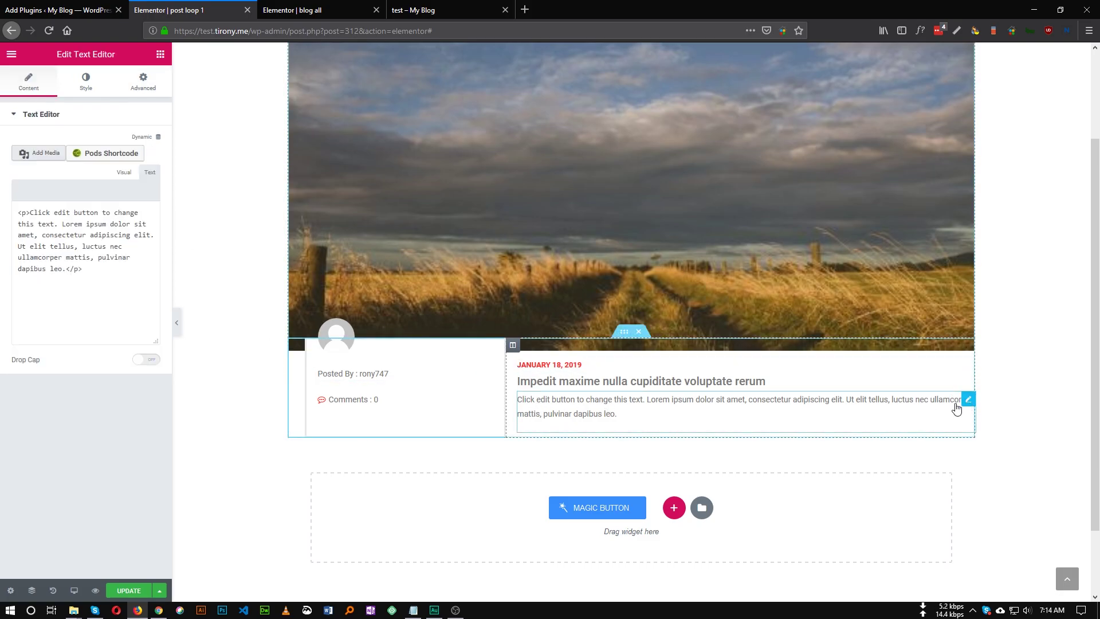
left_click(156, 137)
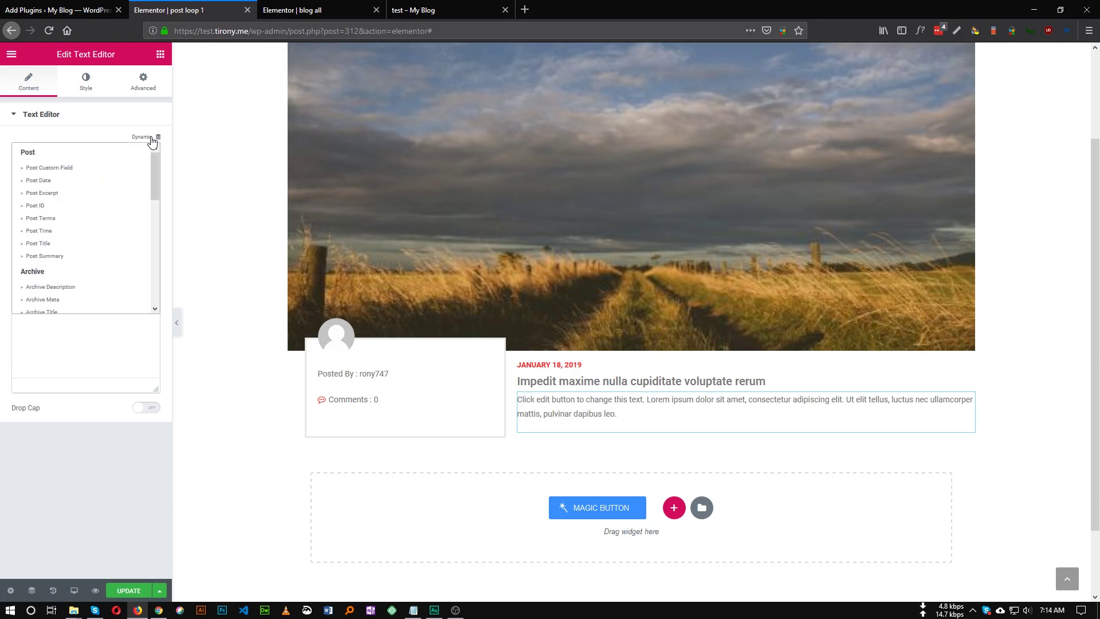
left_click(55, 257)
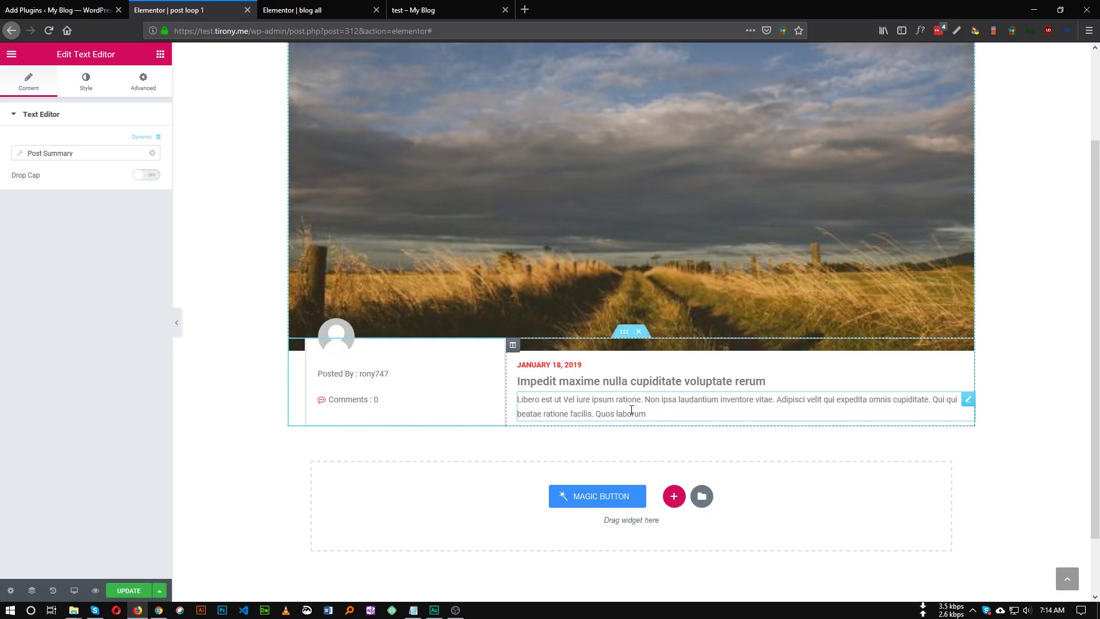
left_click(47, 154)
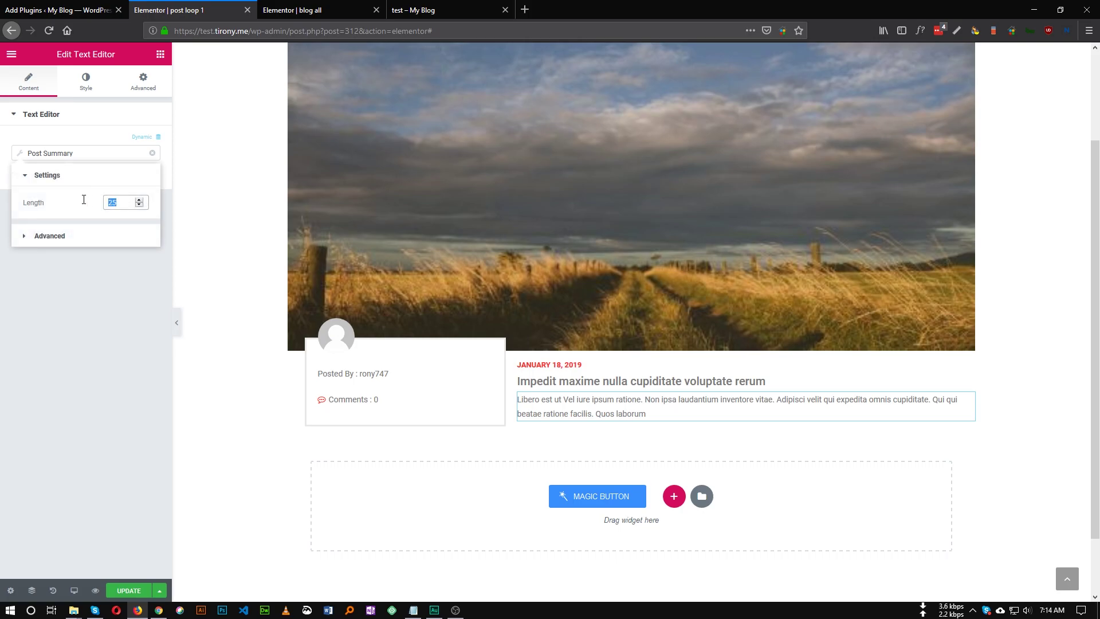
type("15")
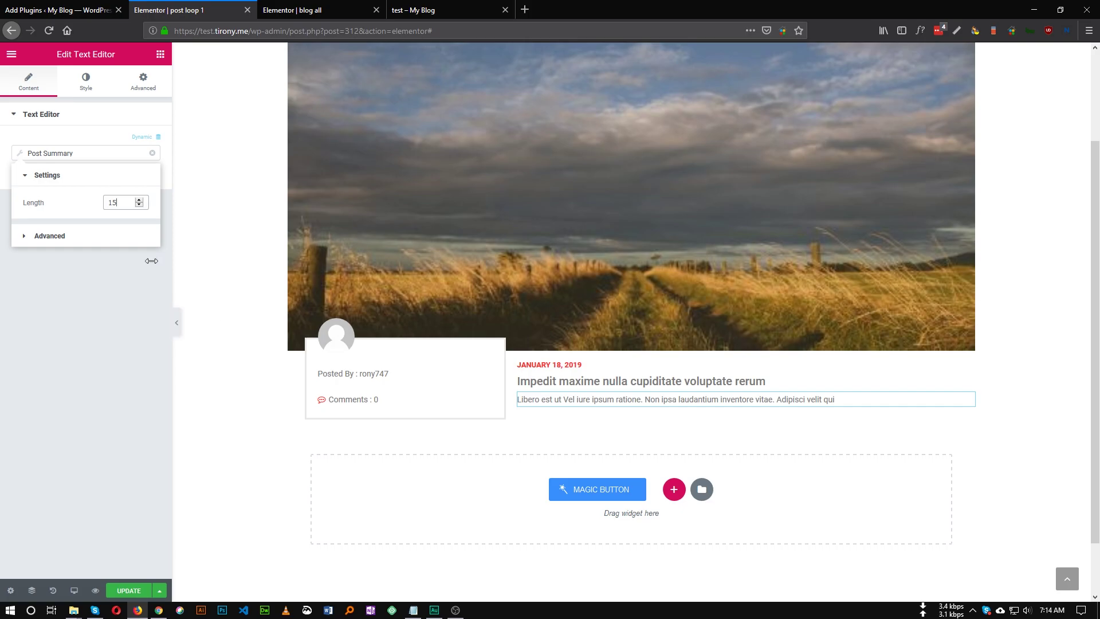
left_click(131, 591)
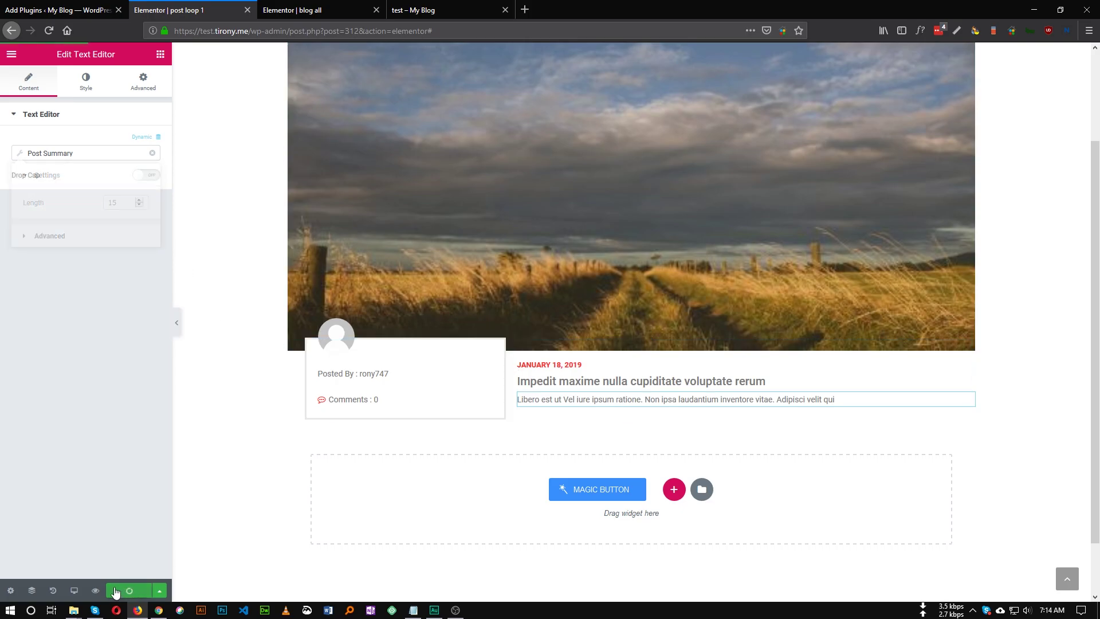
Compare the card with the test page and set the inner section's top margin to -50 px.
left_click(176, 324)
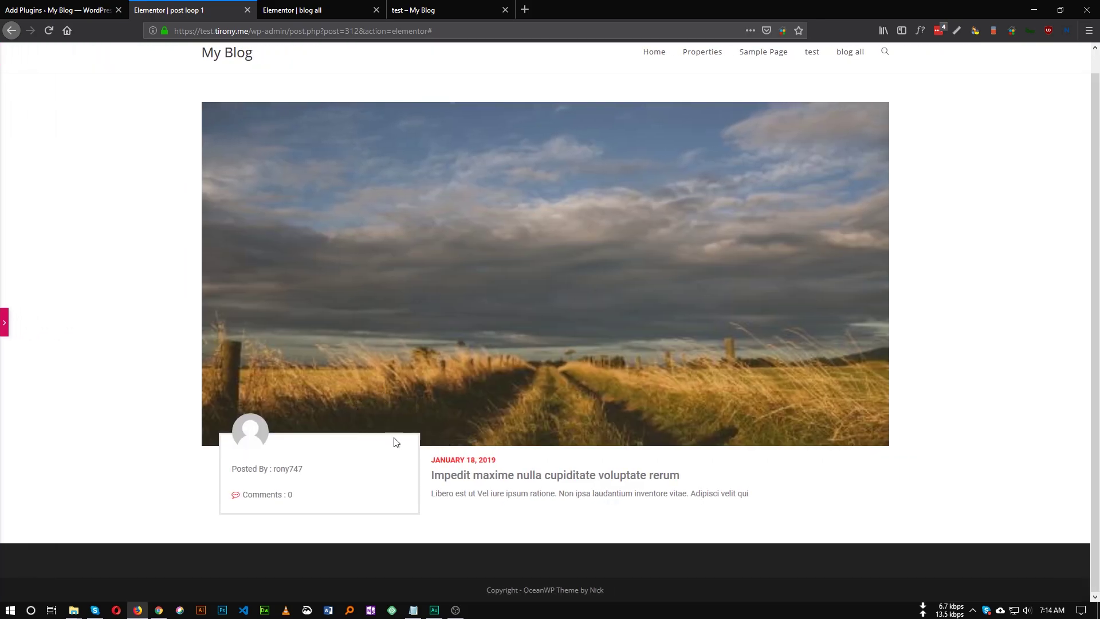
left_click(4, 327)
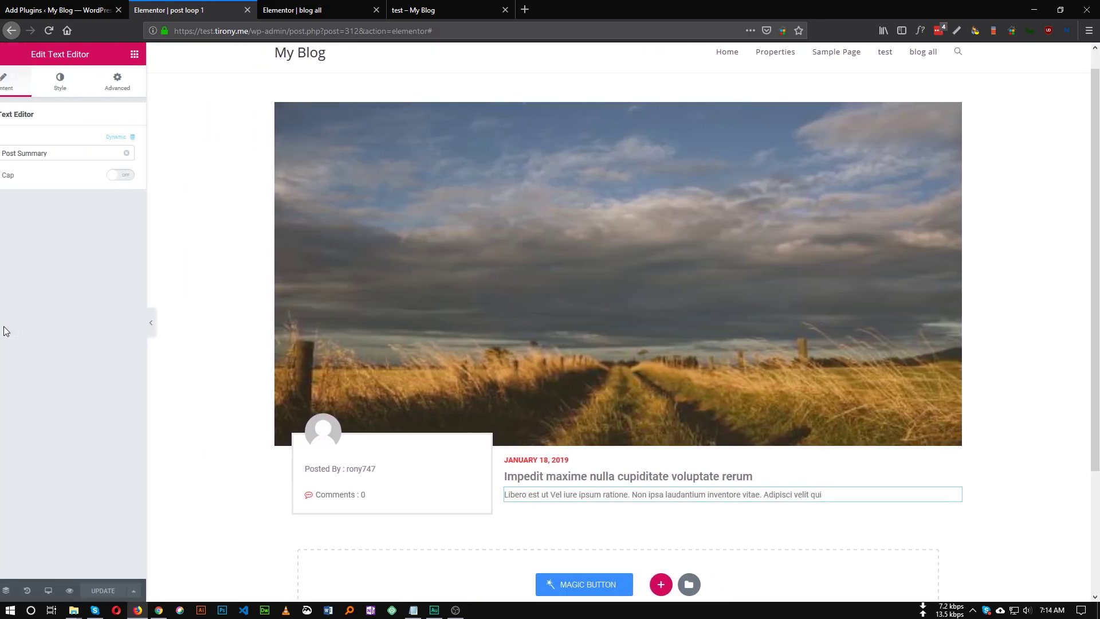
left_click(438, 10)
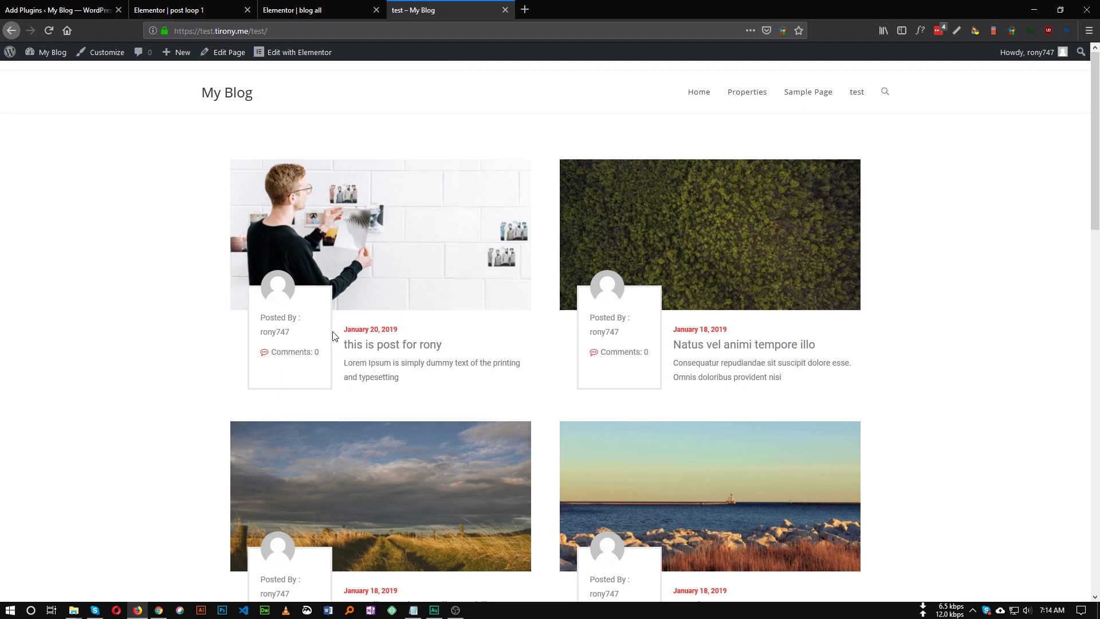
left_click(172, 9)
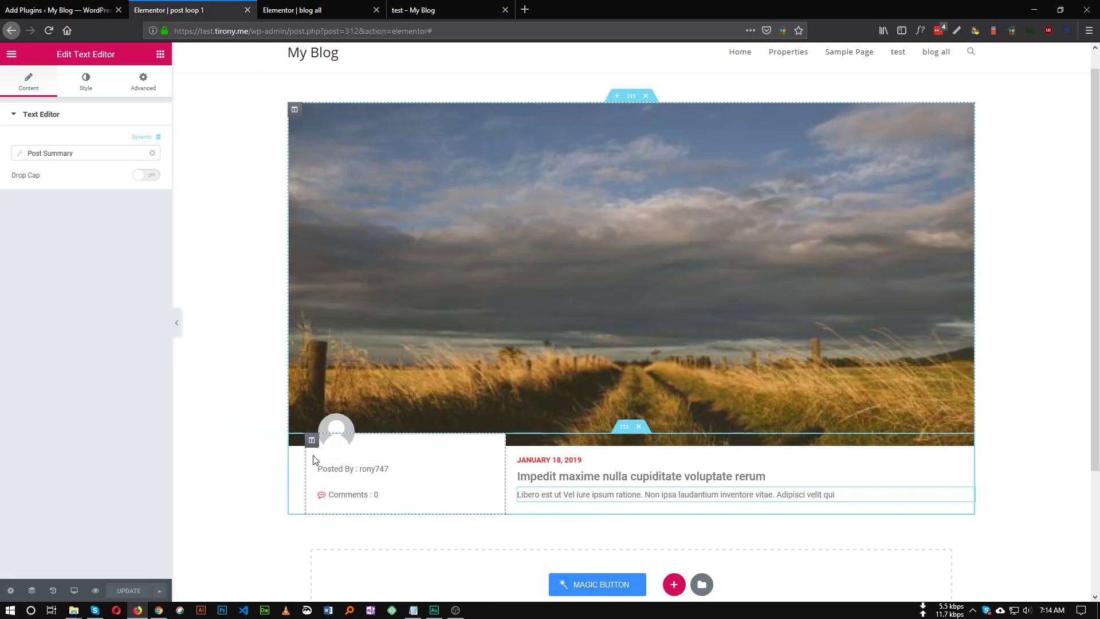
left_click(625, 426)
left_click(140, 80)
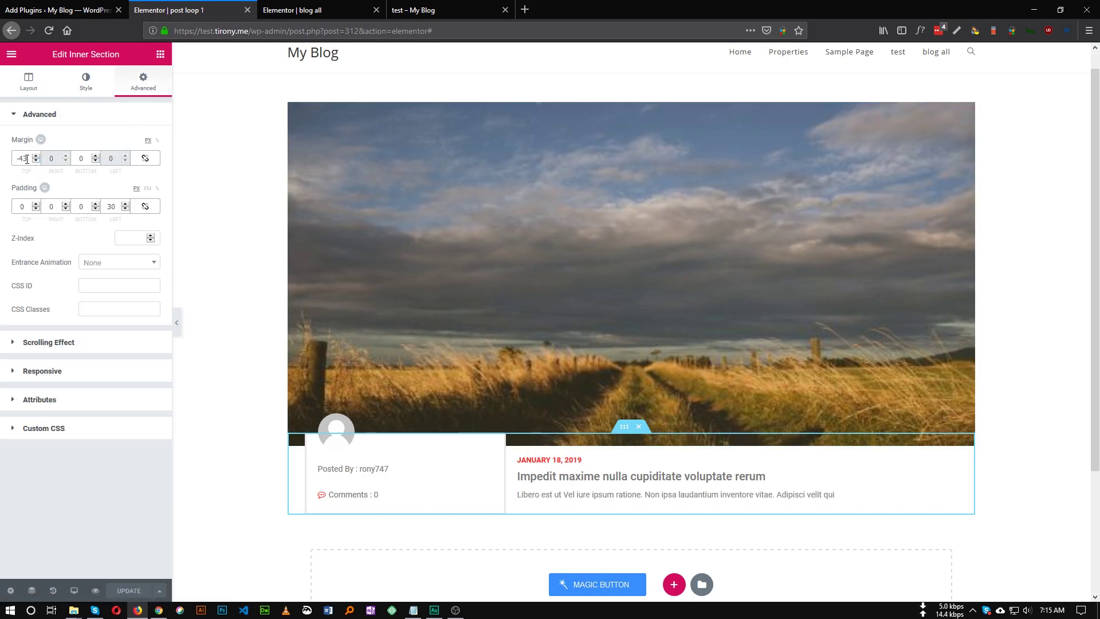
type("-50")
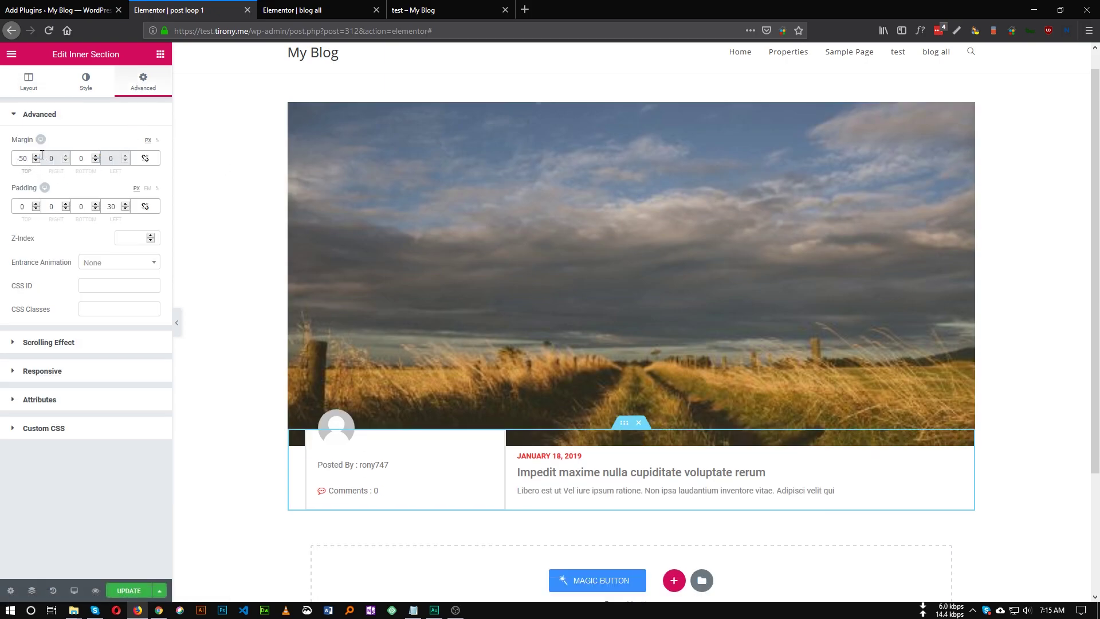
Set the top padding of the column holding the date, title and summary to 50 px and update the template.
left_click(513, 436)
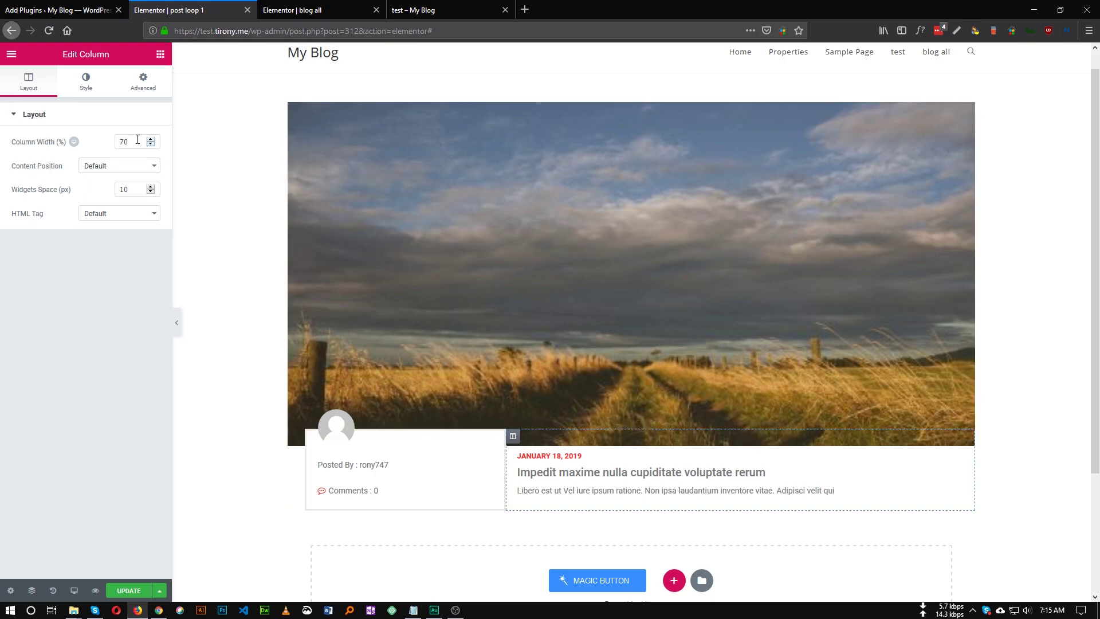
left_click(142, 81)
double_click(19, 205)
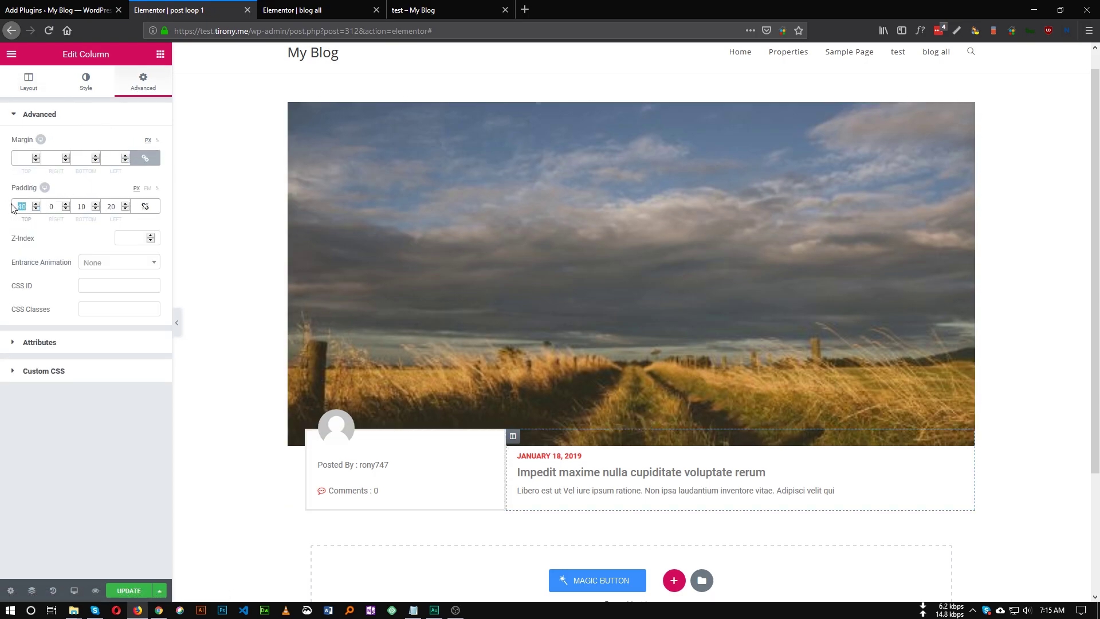
type("50")
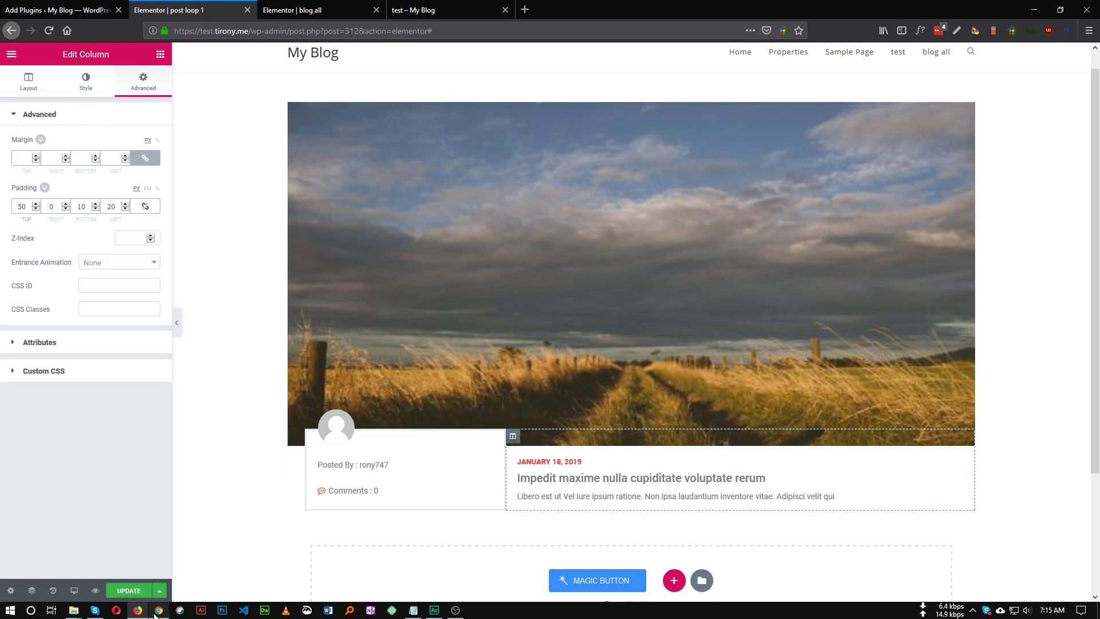
left_click(121, 591)
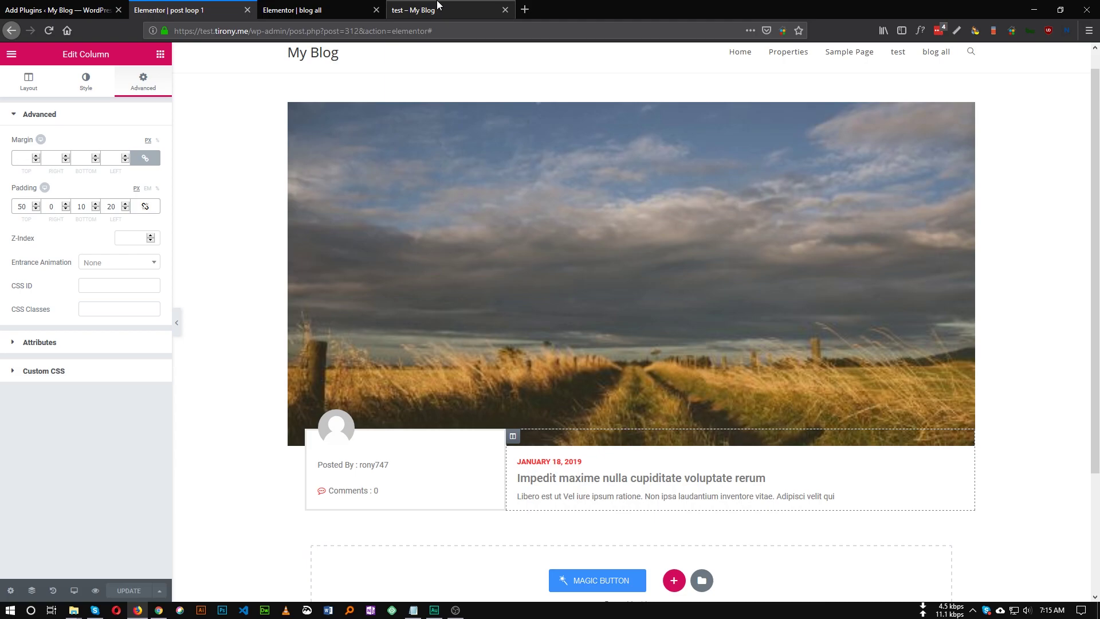
Reload the editor of the "blog all" page and set its Posts widget's skin to Custom.
left_click(439, 6)
left_click(307, 7)
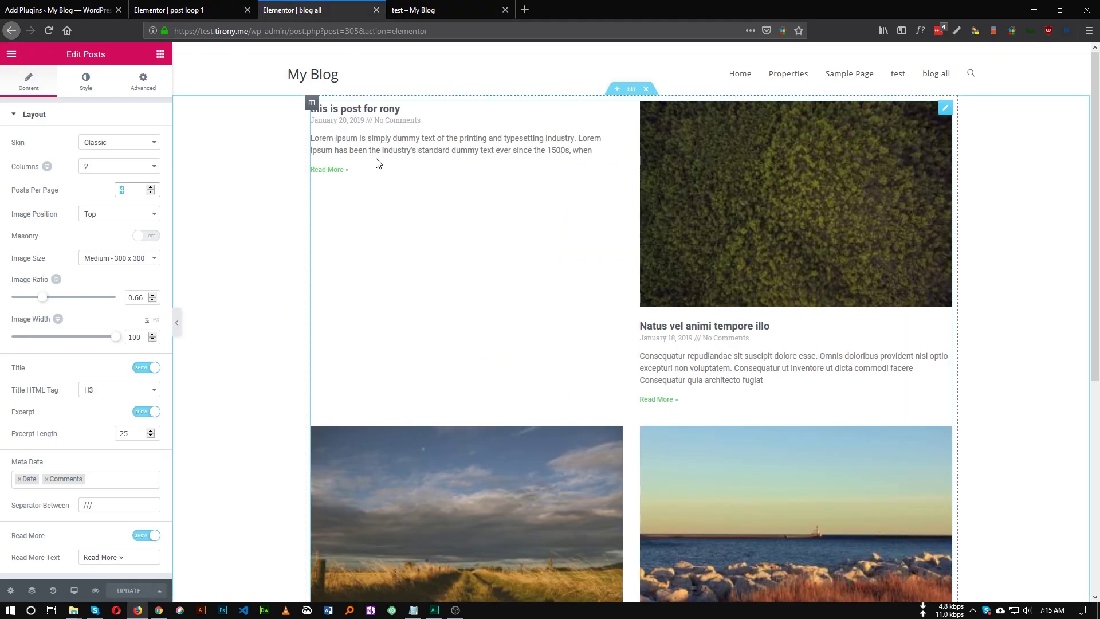
left_click(49, 30)
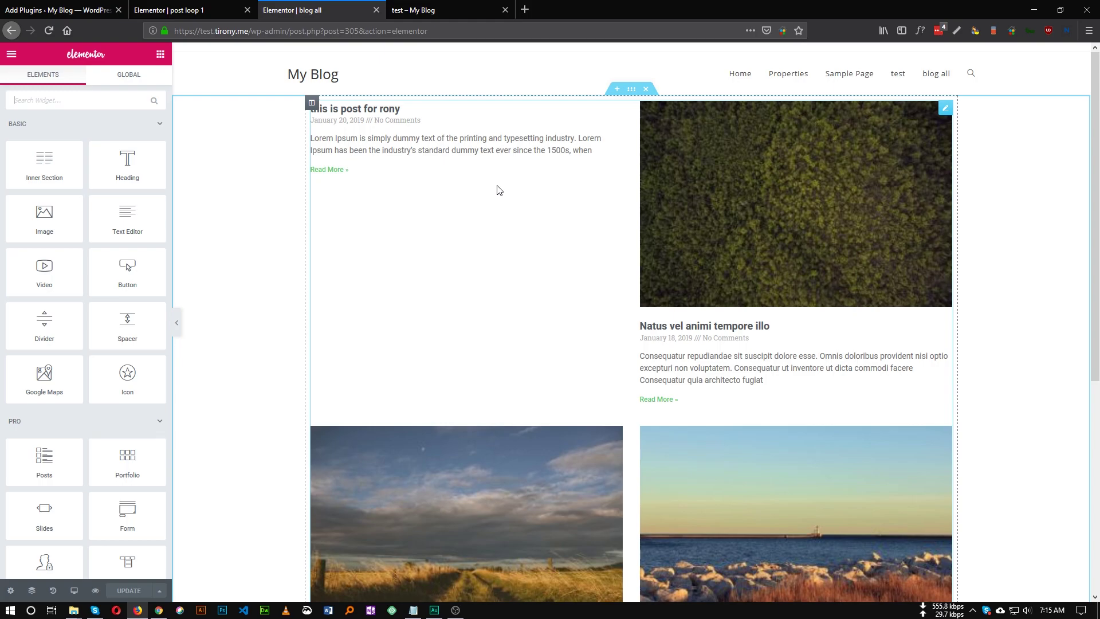
left_click(177, 8)
left_click(355, 11)
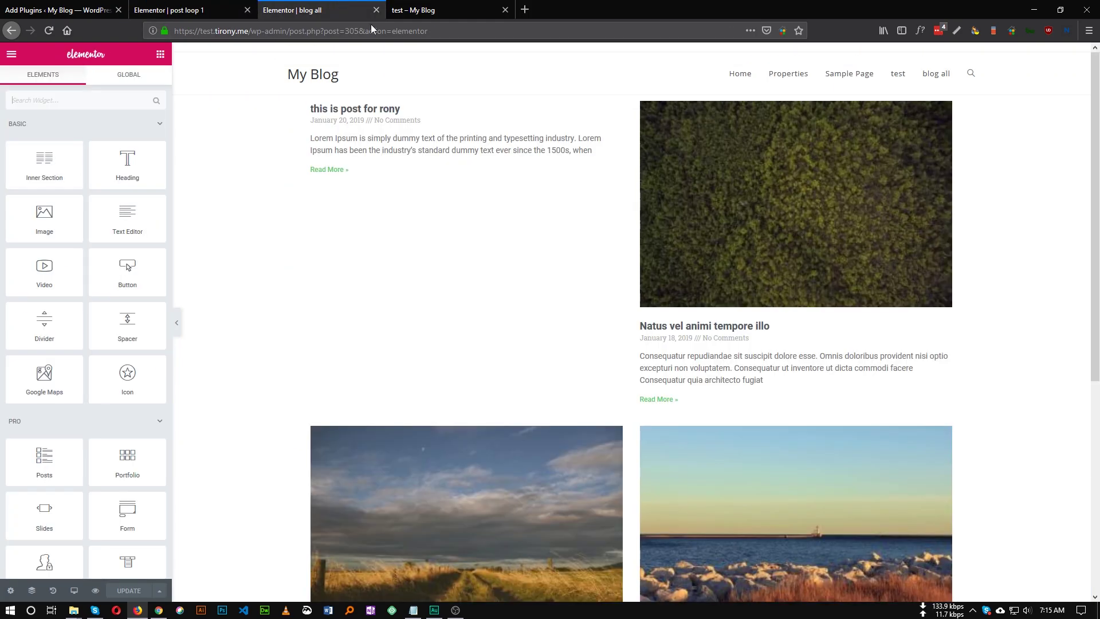
left_click(520, 244)
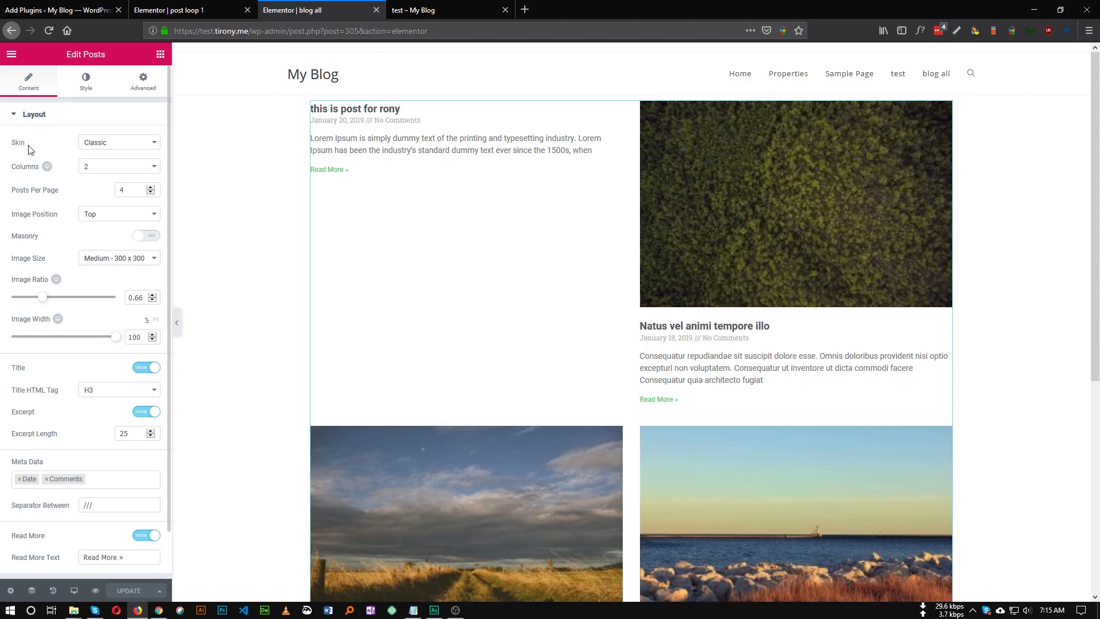
left_click(103, 144)
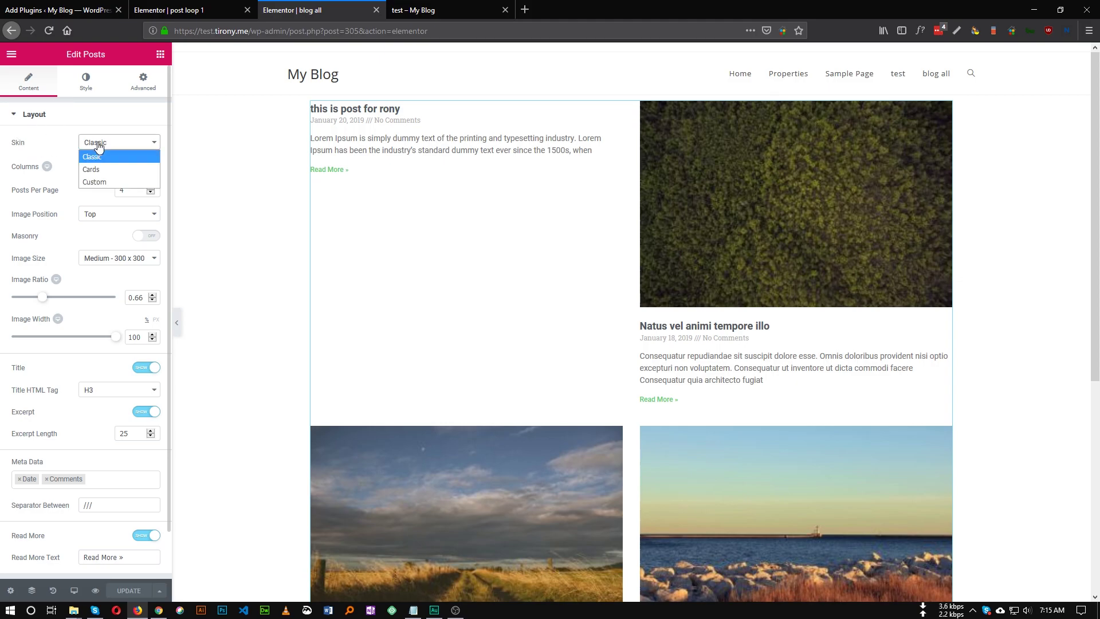
left_click(103, 181)
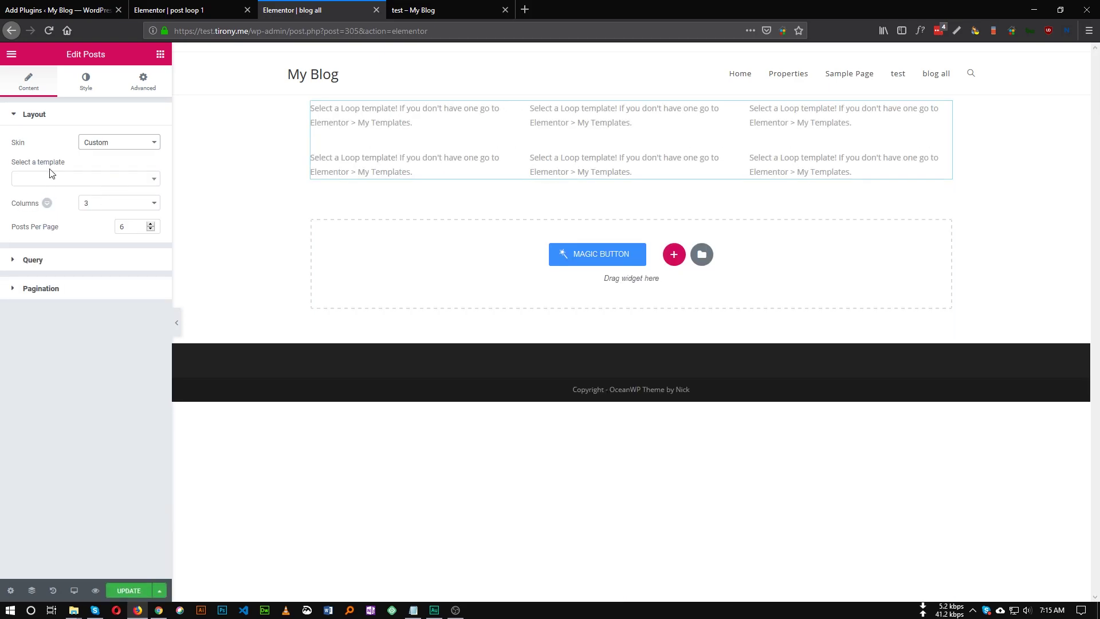
Try the available loop templates on the Posts widget and choose "post loop1".
left_click(45, 181)
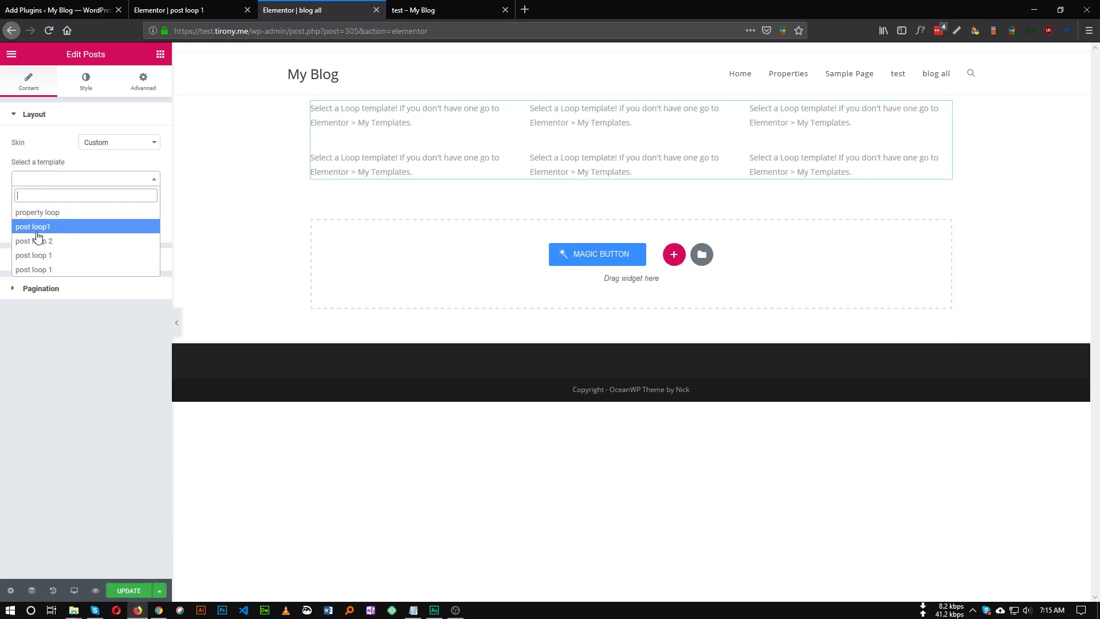
left_click(82, 229)
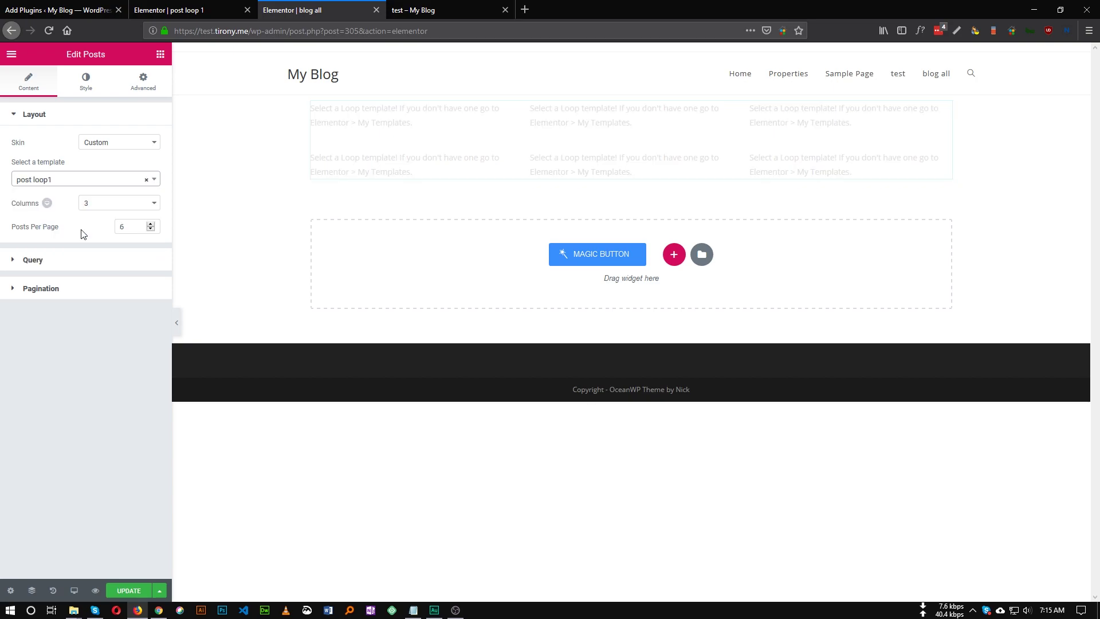
left_click(87, 183)
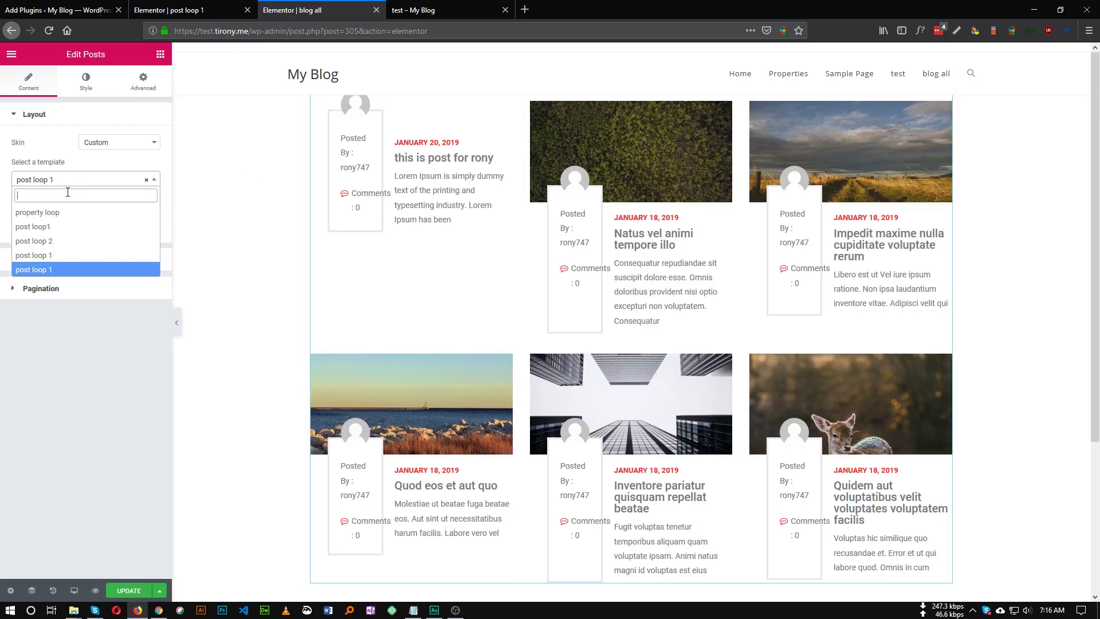
left_click(52, 229)
Set the Posts widget to 2 columns, save the page and look over the resulting post grid.
left_click(96, 205)
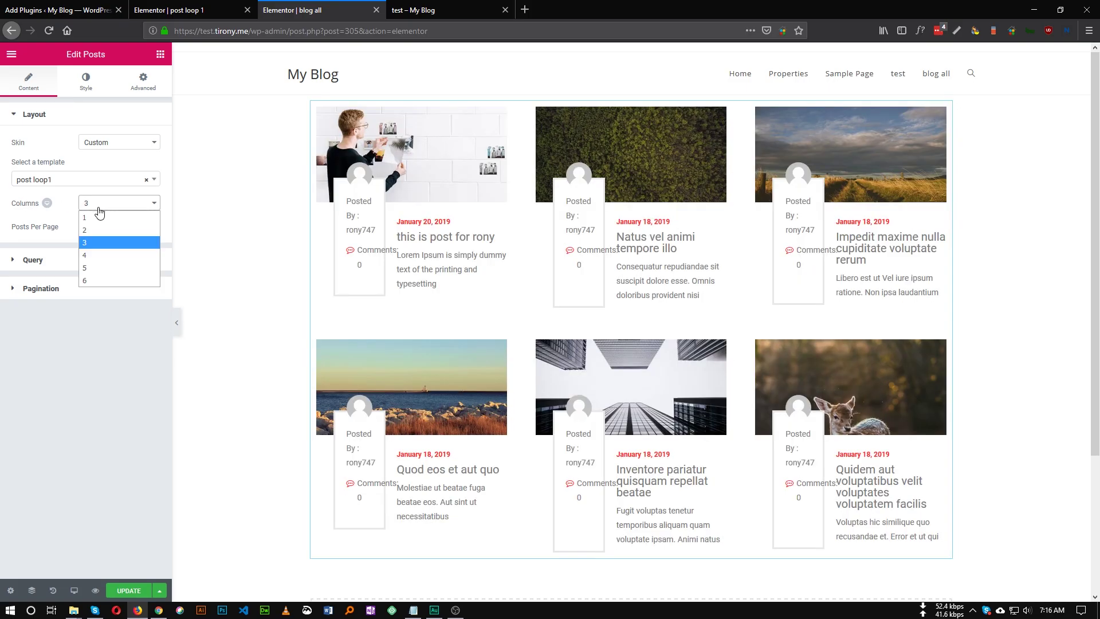
left_click(96, 228)
key("ctrl+s")
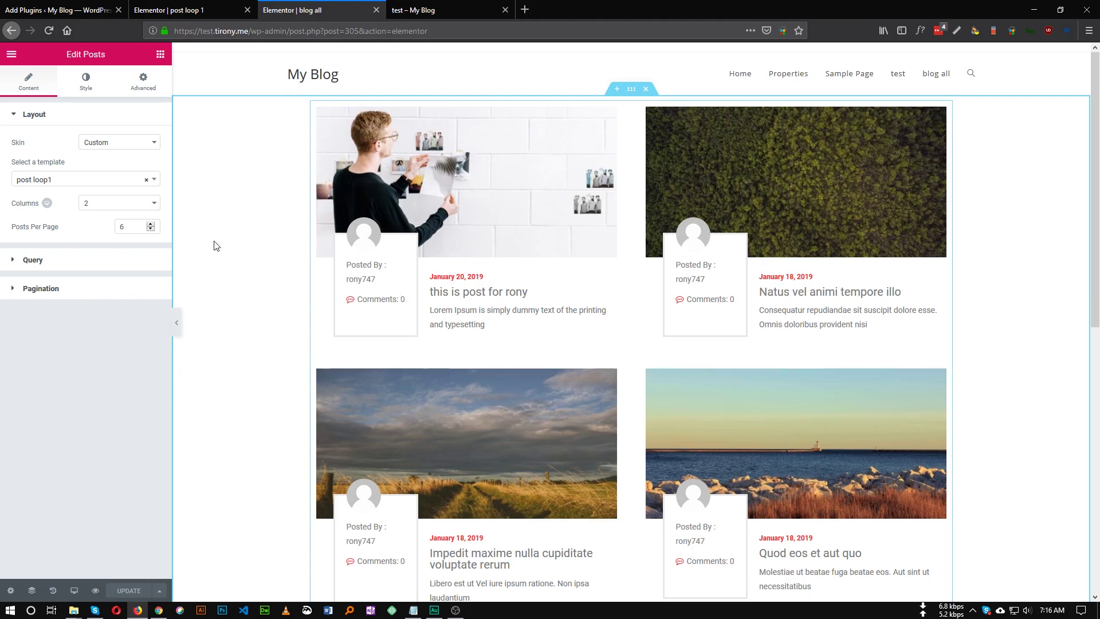
left_click(171, 9)
left_click(329, 9)
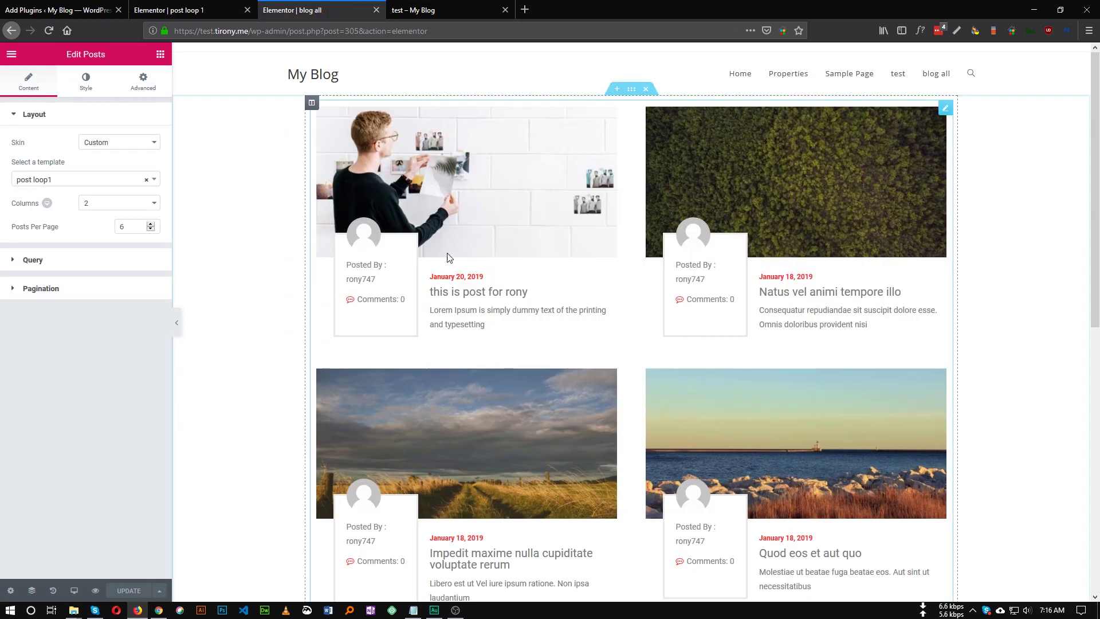
scroll(449, 258, "down", 5)
scroll(573, 347, "up", 3)
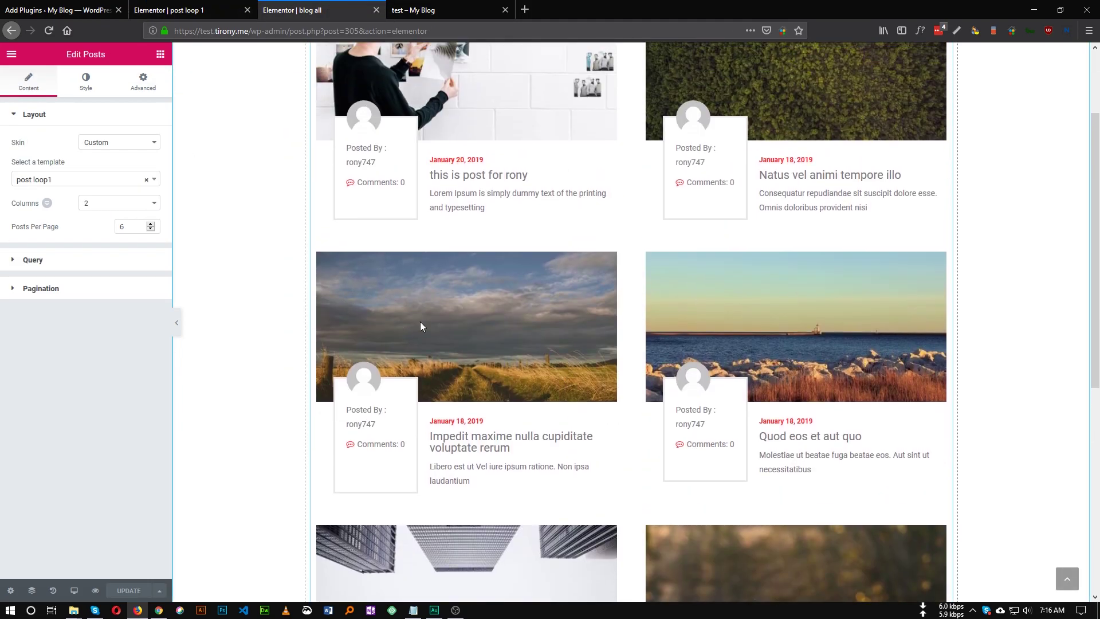
Look over the test page's post grid and the overlay-style post cards with Read Me buttons below it.
left_click(413, 10)
scroll(418, 283, "down", 4)
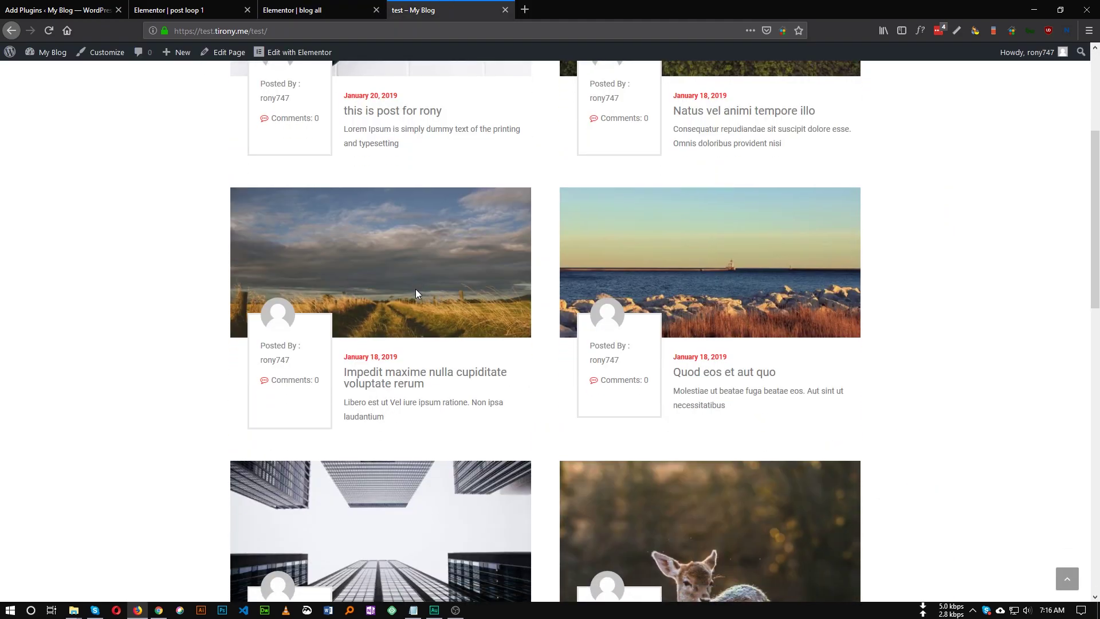
scroll(413, 293, "down", 8)
scroll(408, 351, "down", 1)
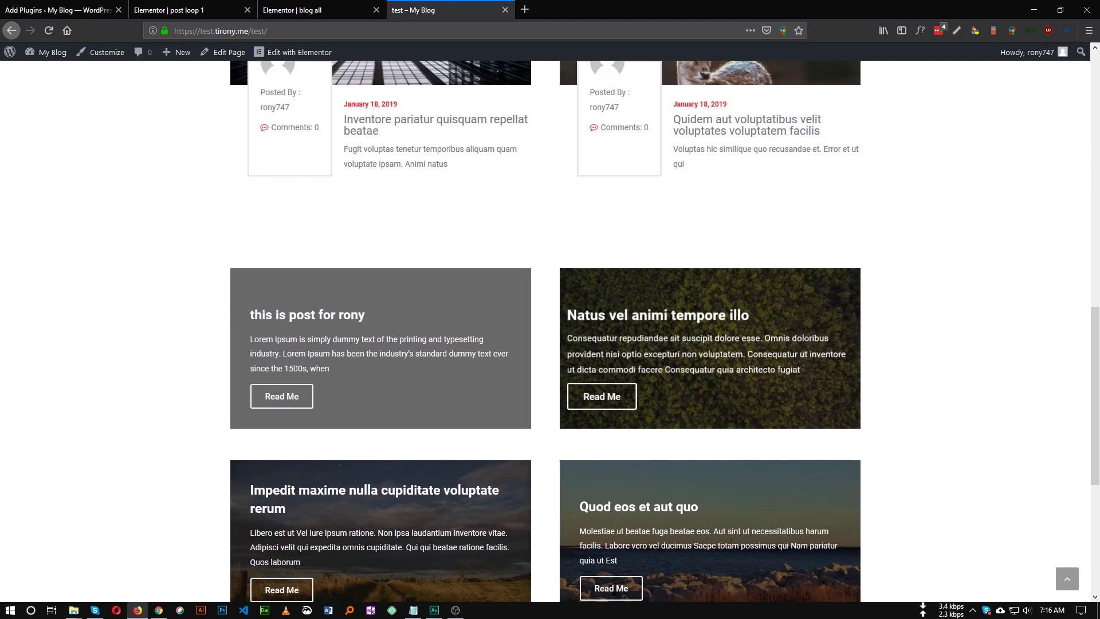
scroll(412, 273, "up", 2)
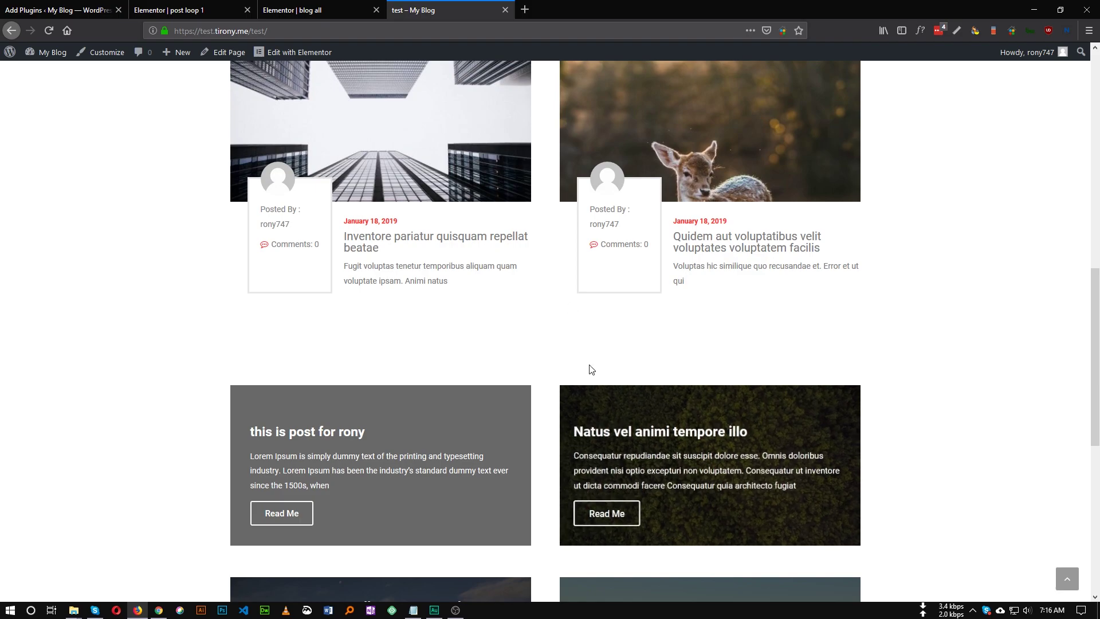
Exit the "post loop 1" template editor to the Theme Builder template list.
left_click(84, 5)
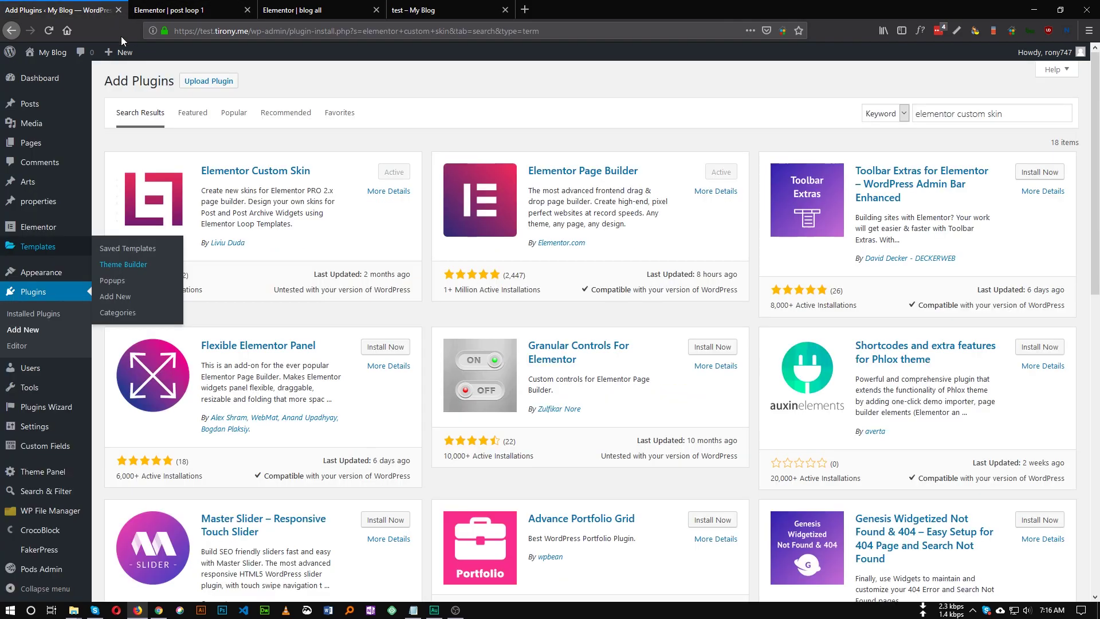
left_click(174, 11)
left_click(17, 55)
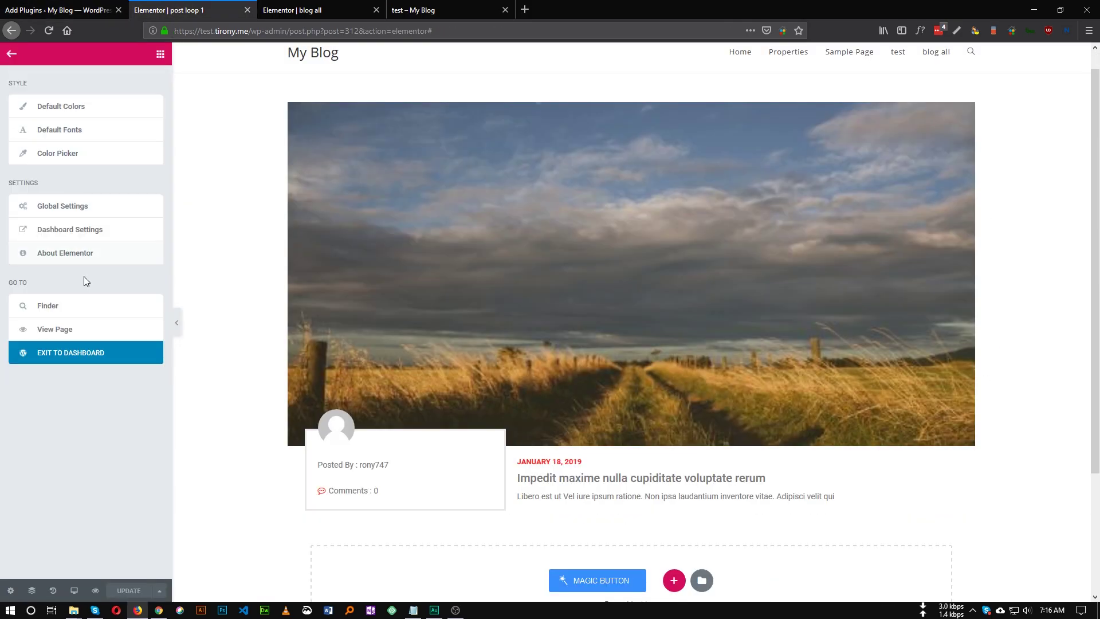
left_click(87, 354)
left_click(256, 272)
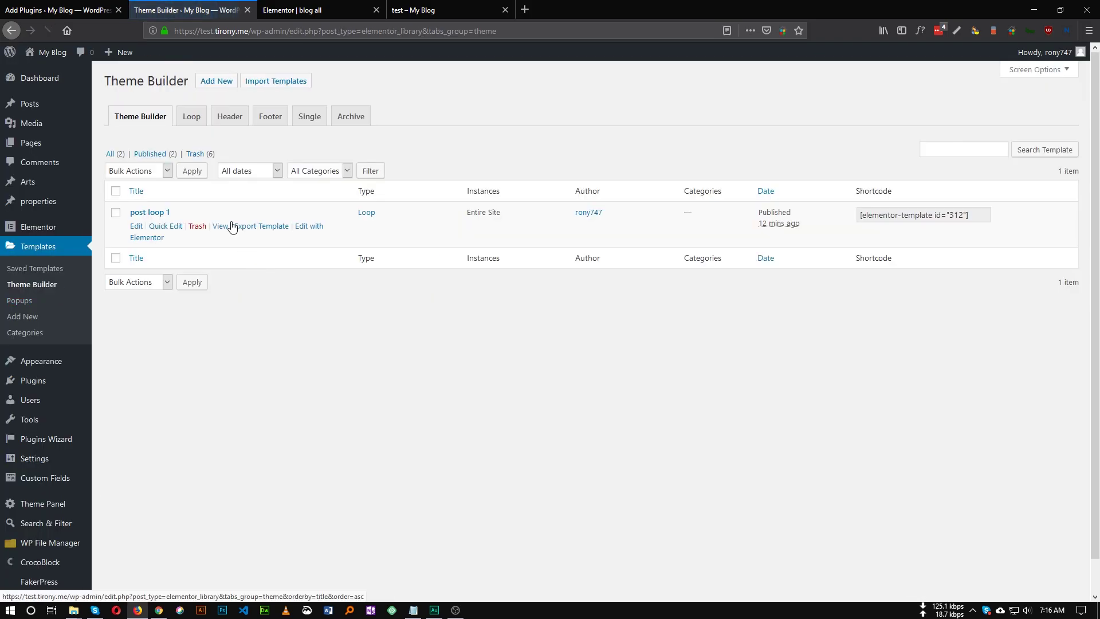
Permanently delete all the templates in the trash.
left_click(198, 152)
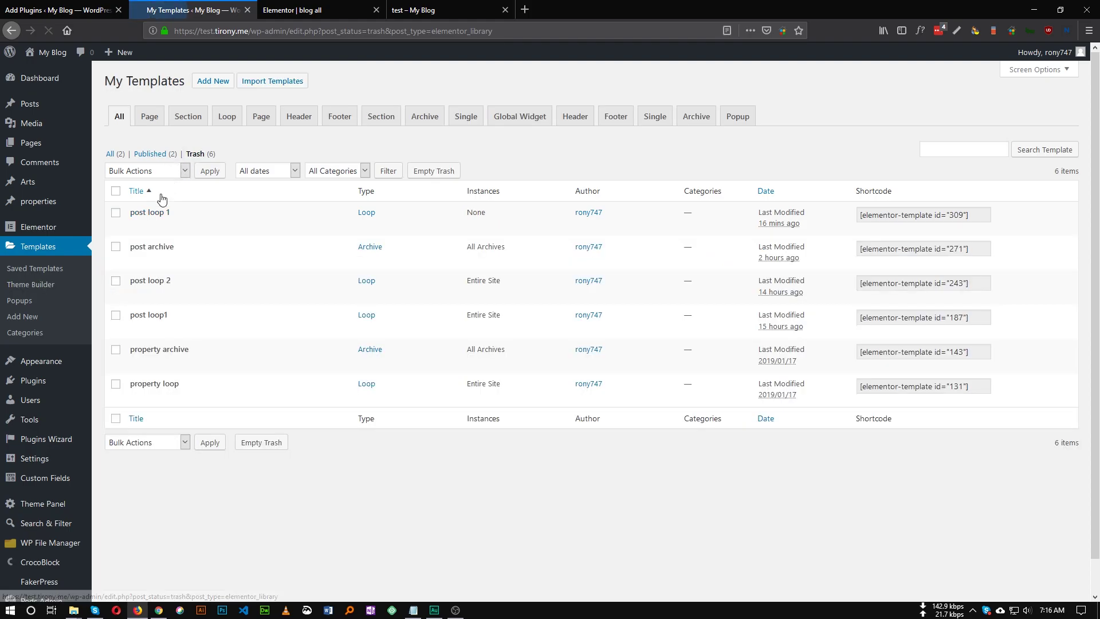
left_click(116, 190)
left_click(136, 170)
left_click(140, 208)
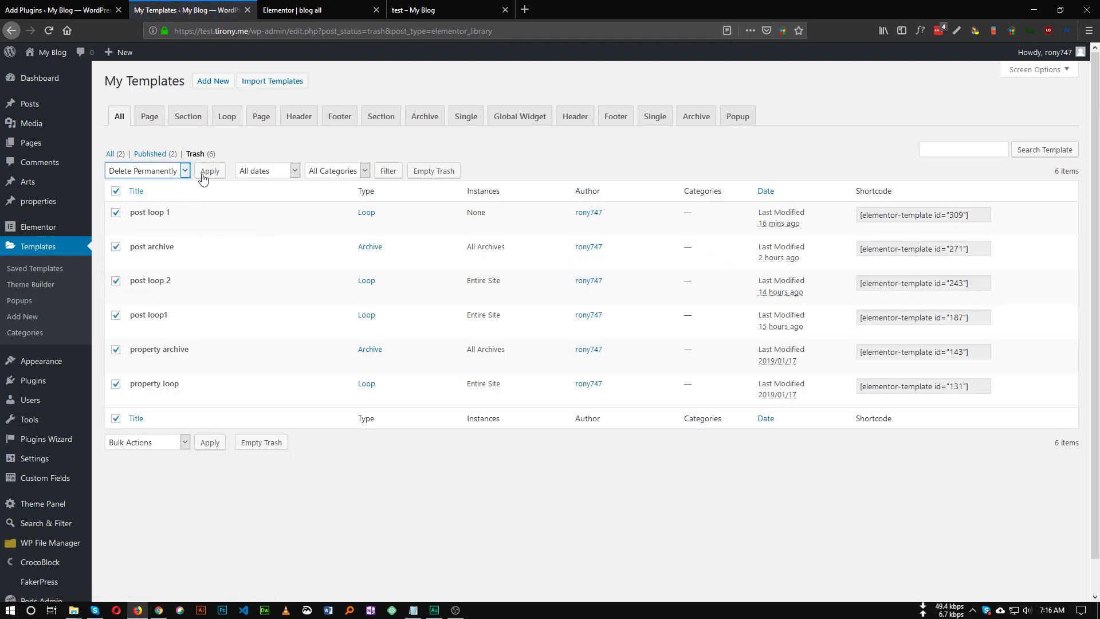
left_click(210, 171)
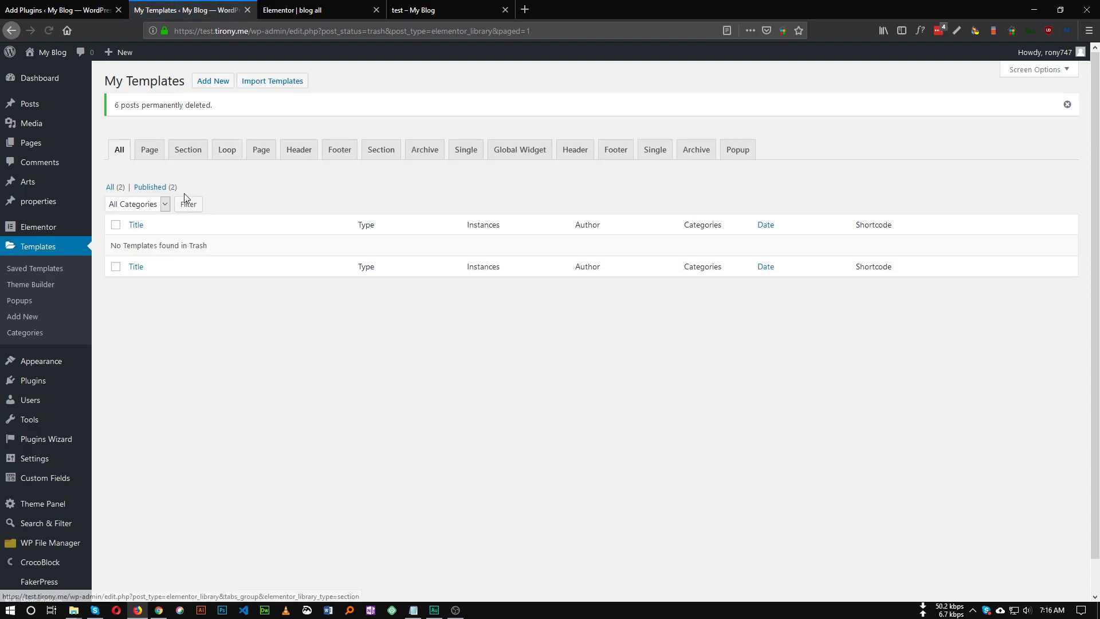
Create a new Loop template named "post loop 2".
left_click(228, 151)
left_click(216, 80)
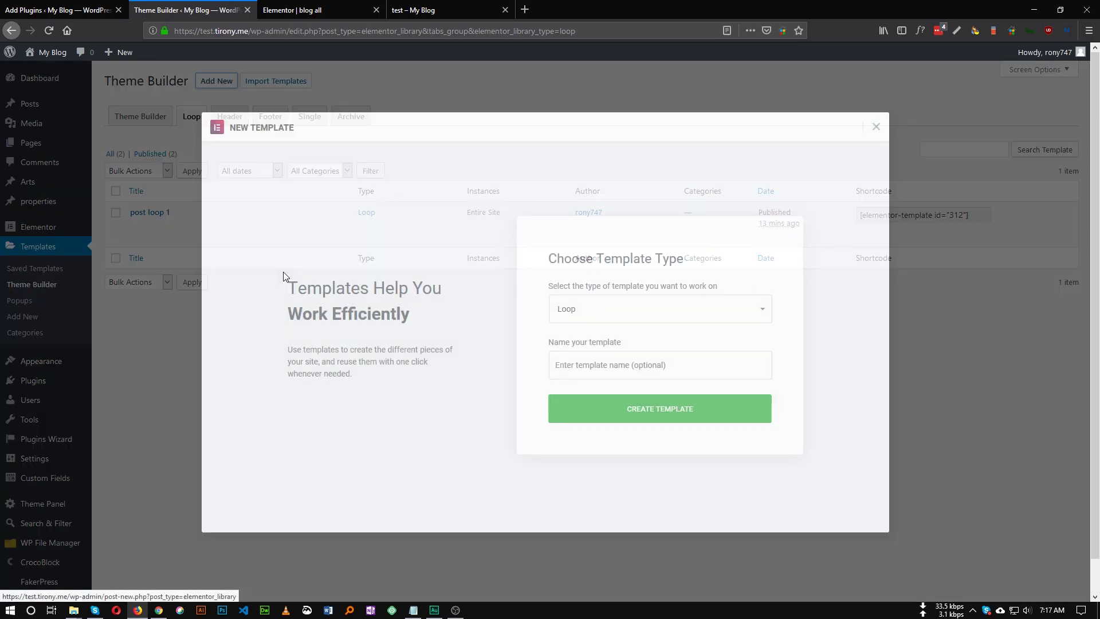
left_click(609, 365)
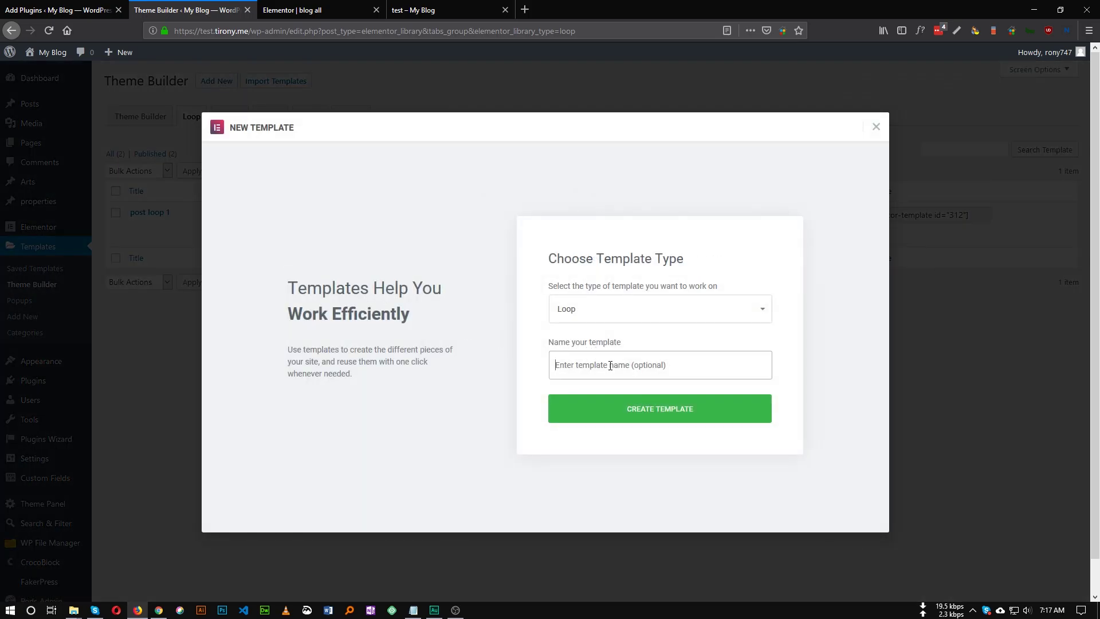
type("post lo")
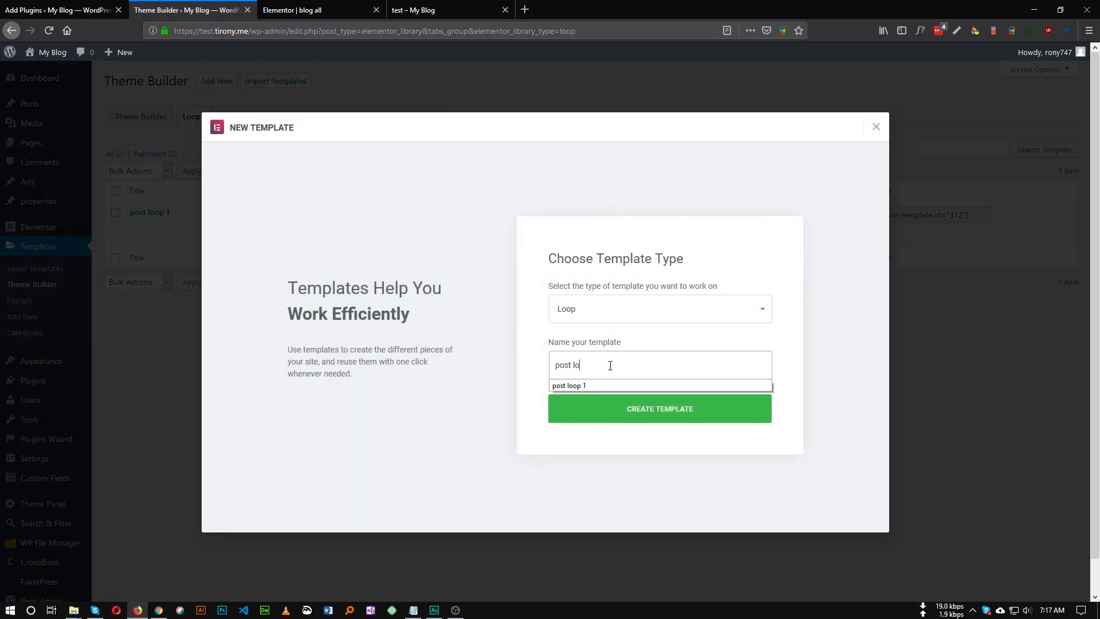
type("op 2")
left_click(596, 407)
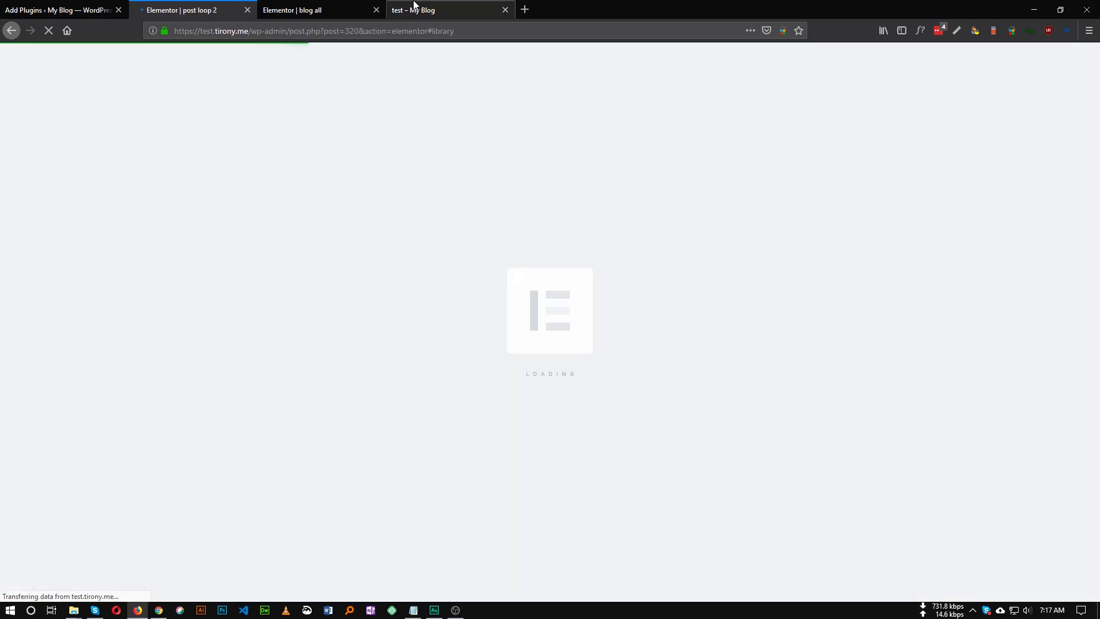
Dismiss the template library in "post loop 2" and add a single-column section with its content width set to Full Width.
left_click(413, 9)
scroll(294, 162, "down", 6)
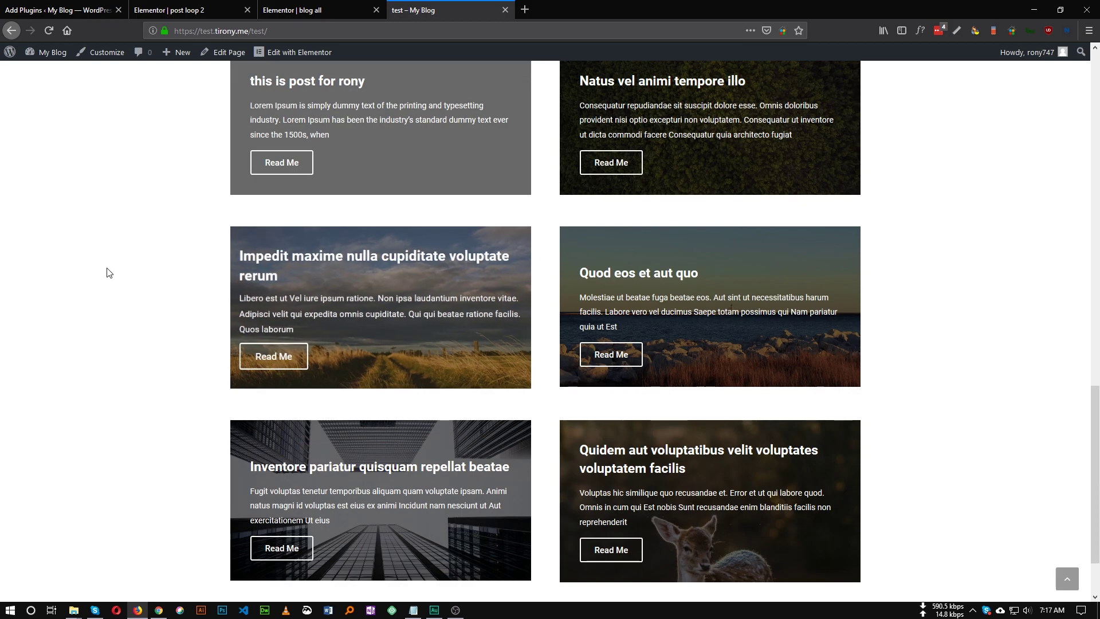
left_click(191, 8)
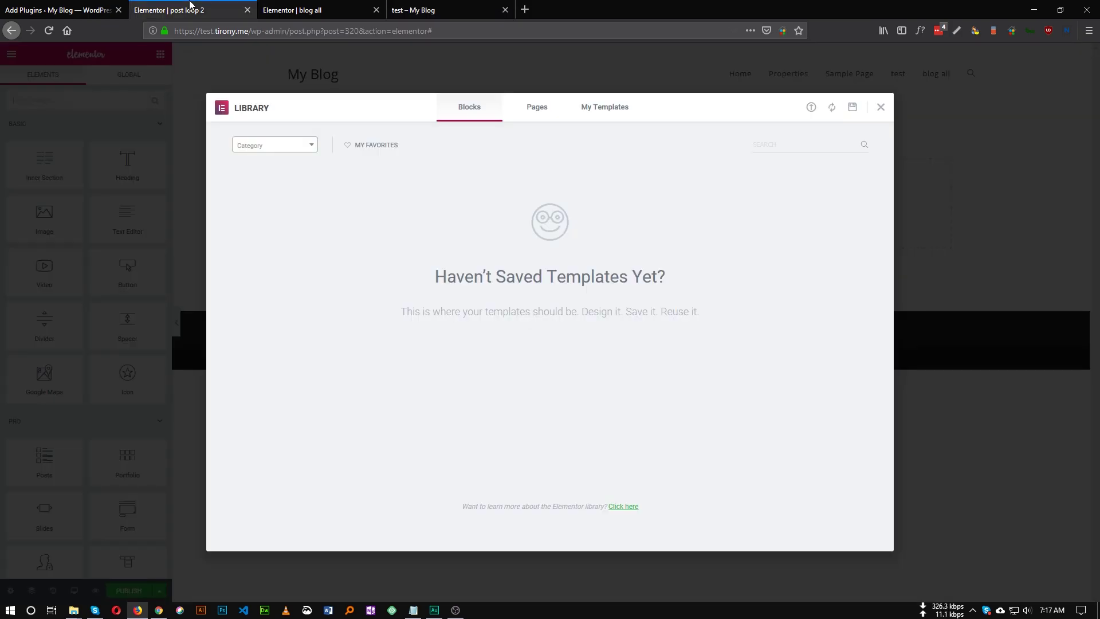
left_click(880, 110)
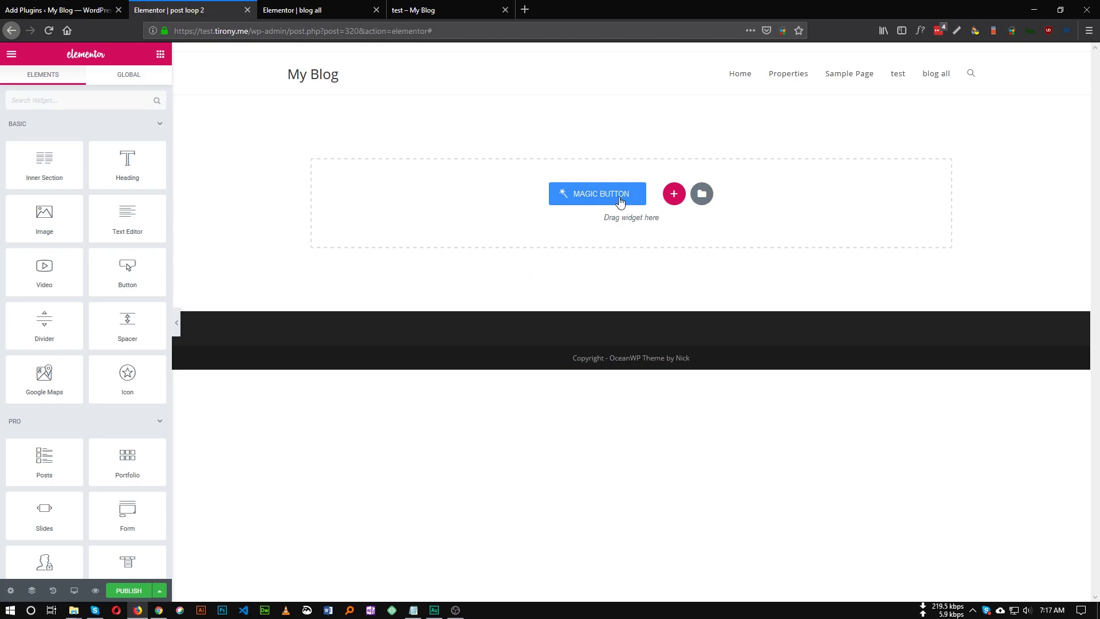
left_click(671, 192)
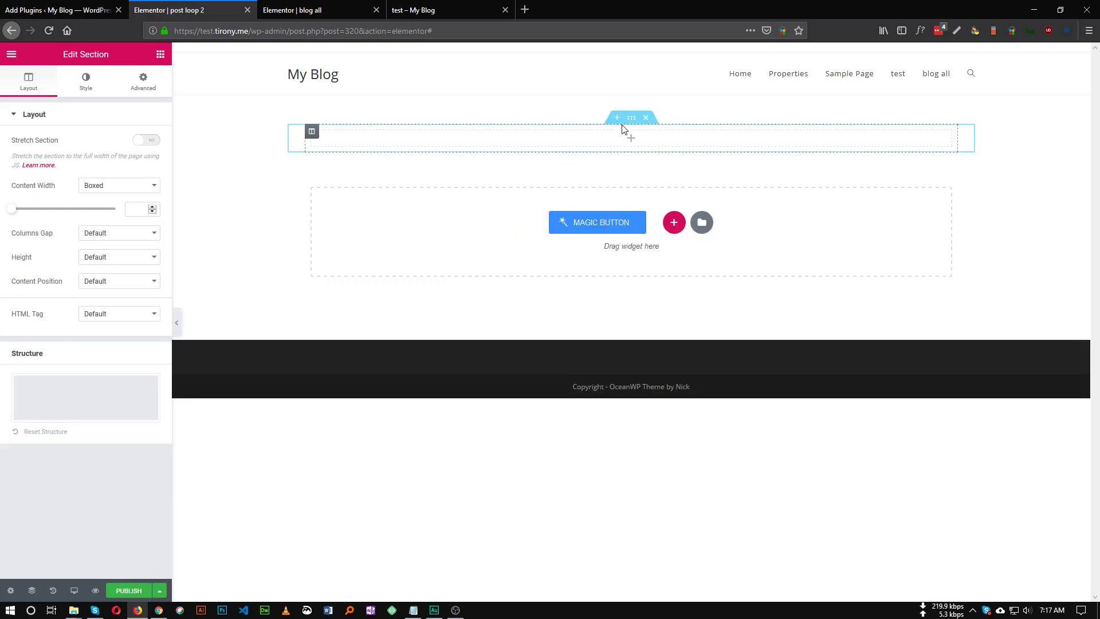
left_click(94, 213)
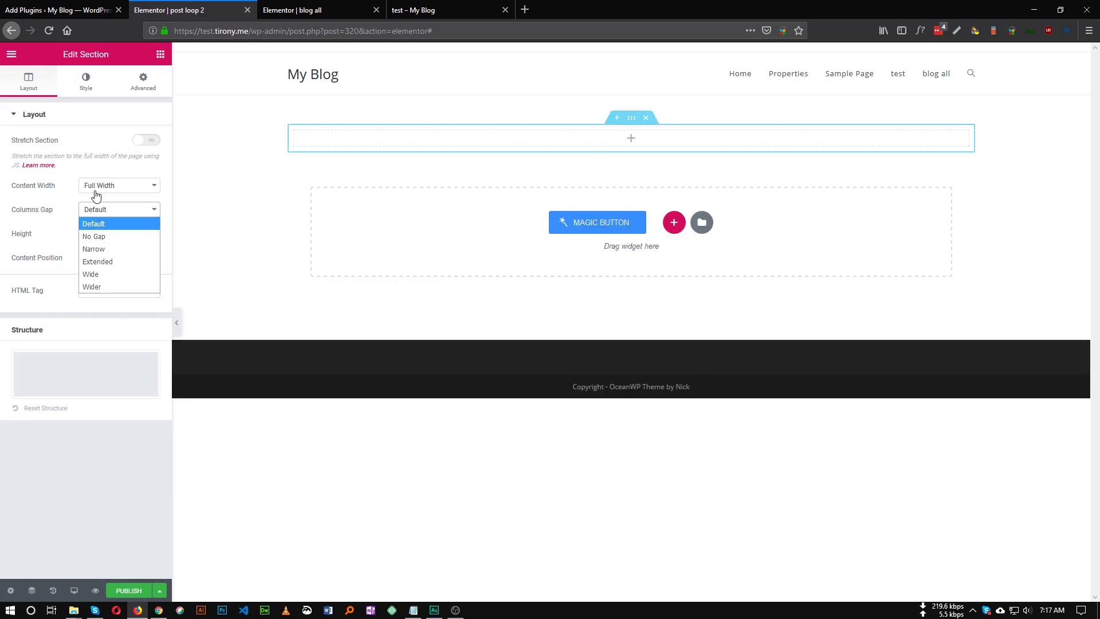
left_click(90, 155)
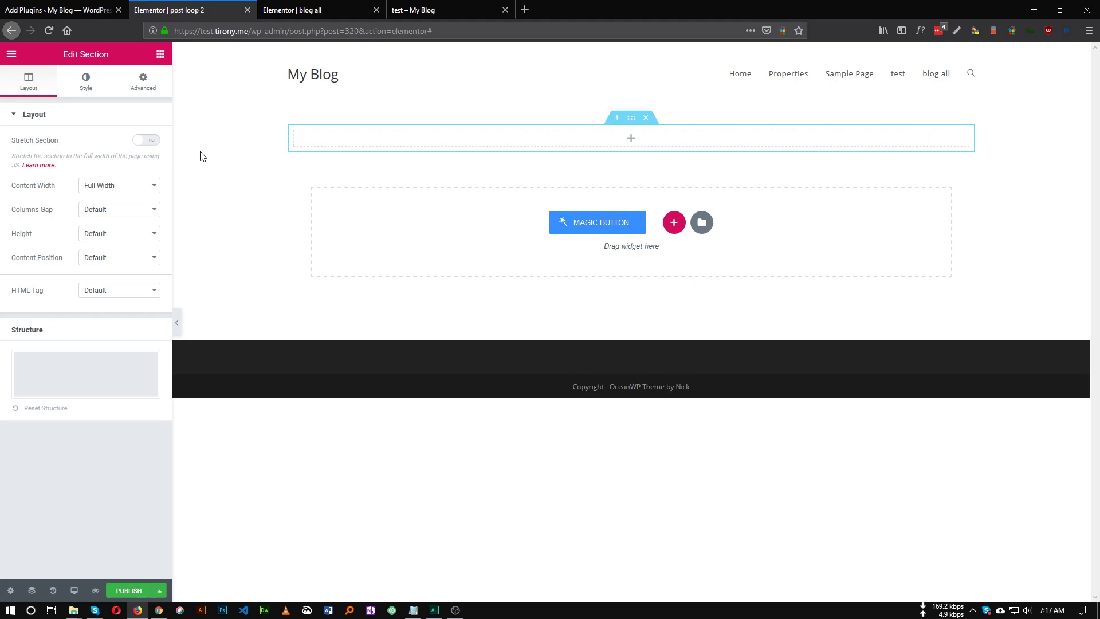
Add a Call to Action widget to the empty section and set its skin to Cover.
left_click(161, 56)
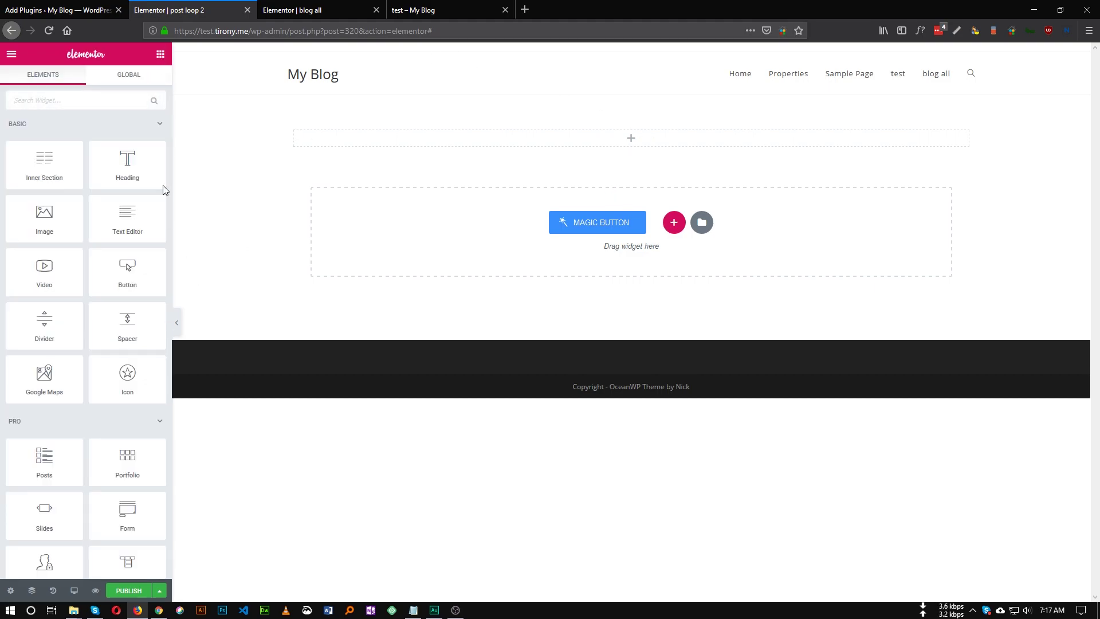
scroll(128, 321, "down", 5)
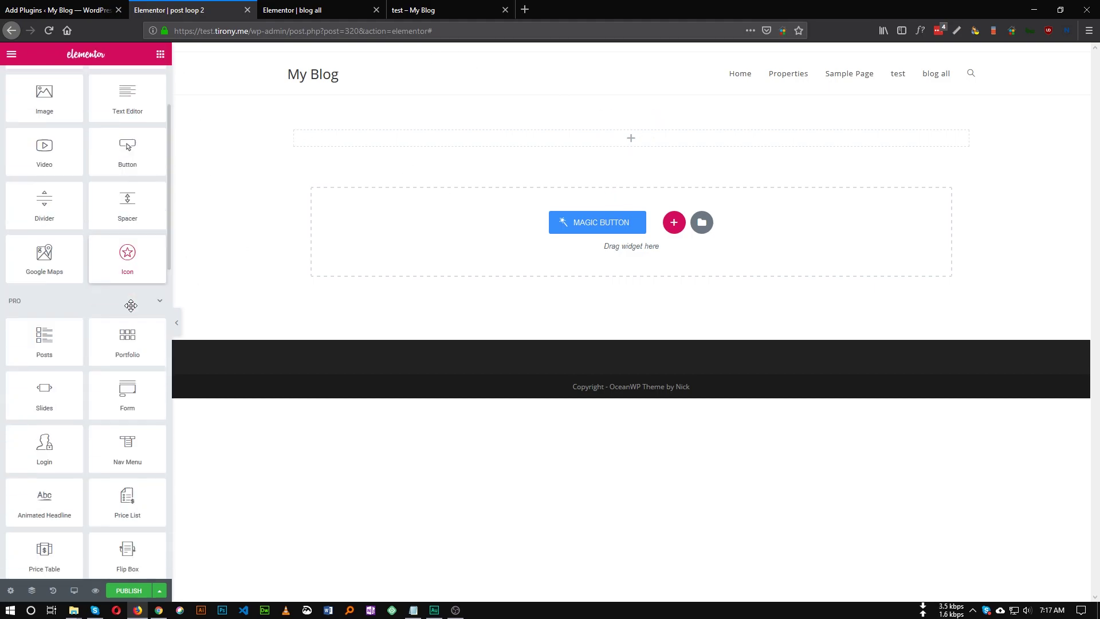
scroll(117, 417, "down", 1)
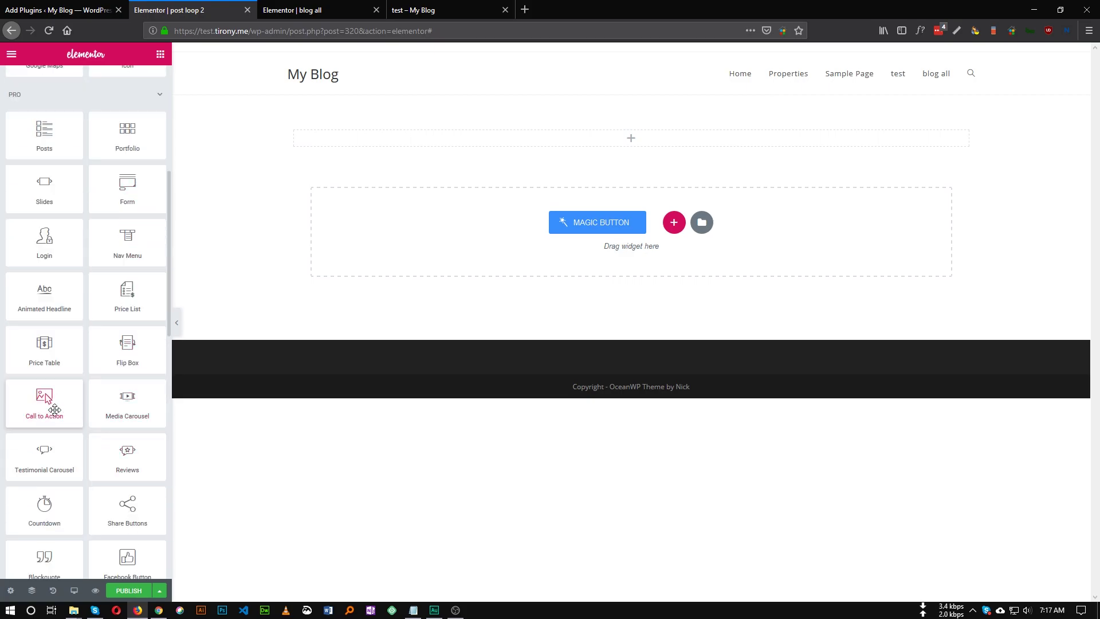
left_click_drag(50, 407, 624, 143)
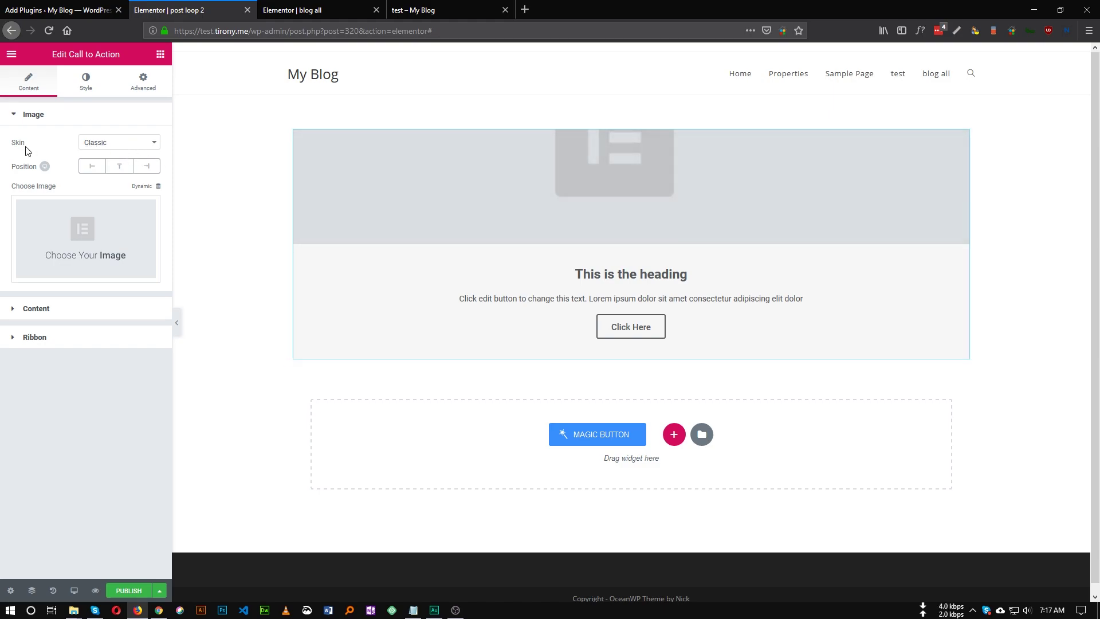
left_click(123, 150)
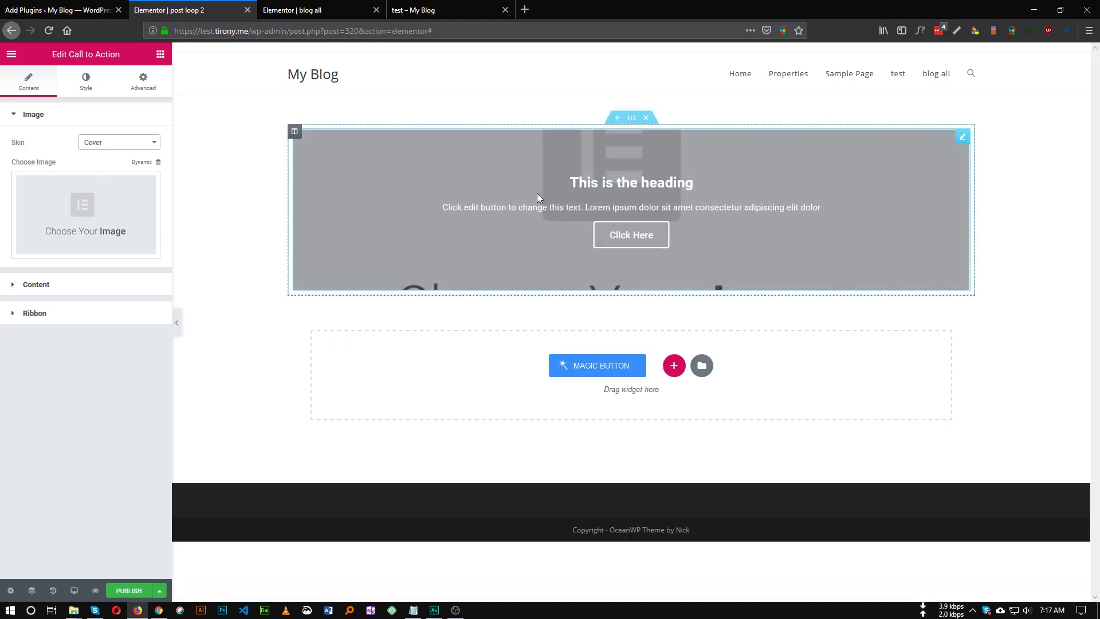
Match the test page's overlay cards by aligning the Call to Action content left with a Middle vertical position.
left_click(435, 10)
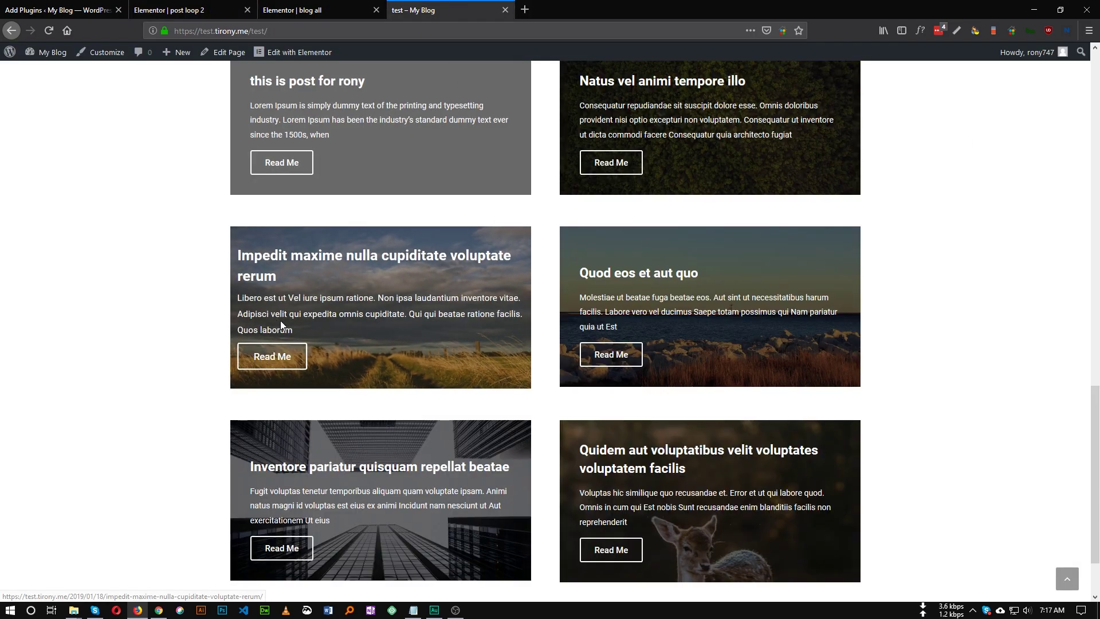
left_click(218, 9)
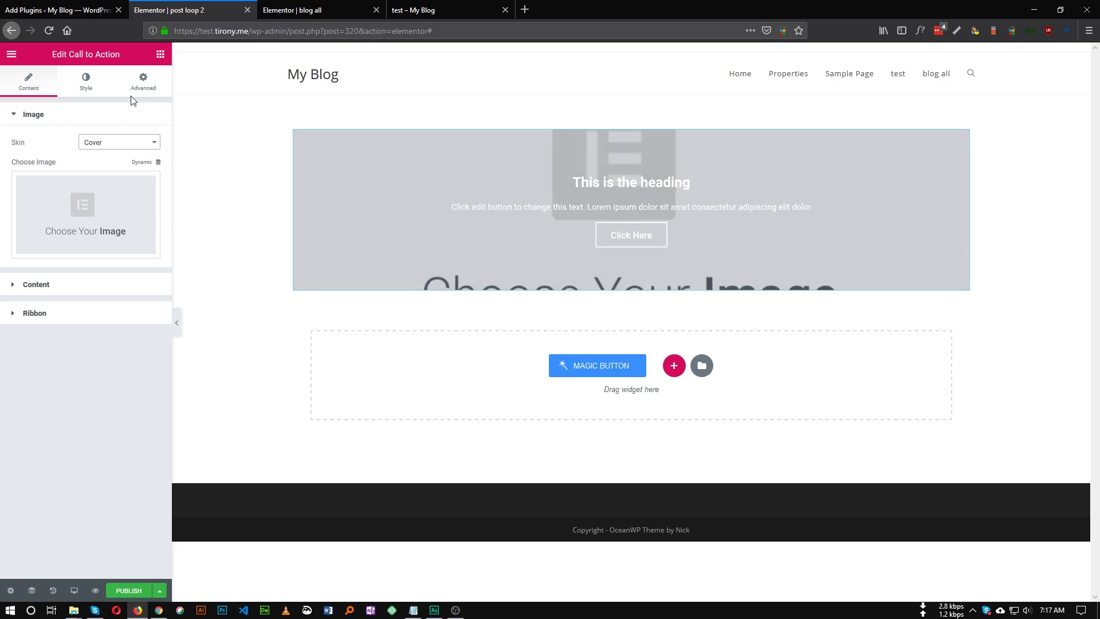
left_click(87, 86)
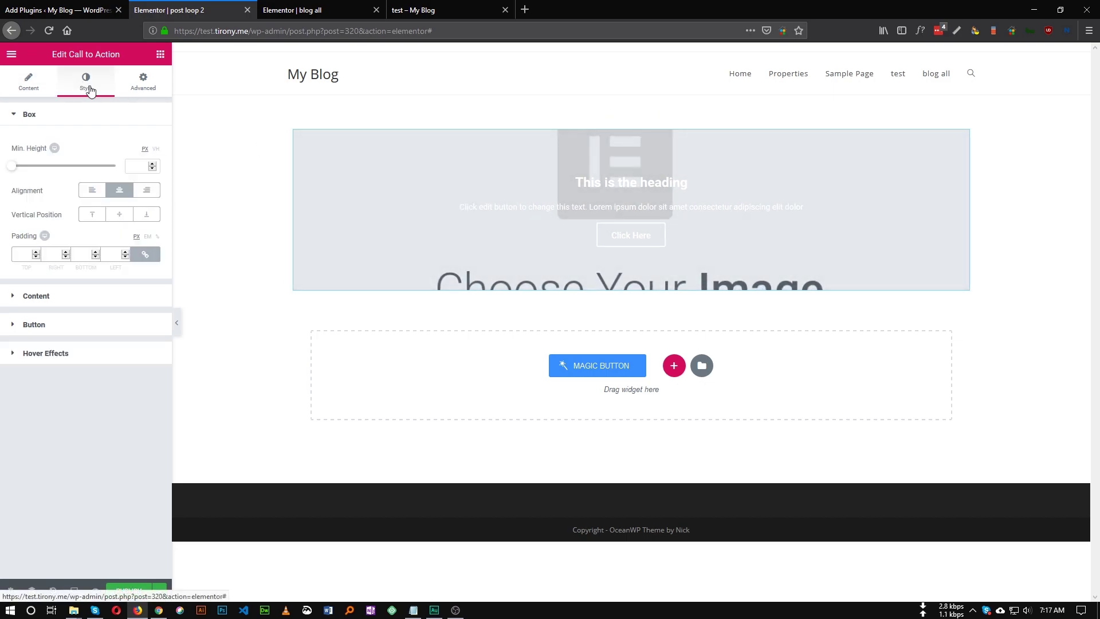
left_click(93, 192)
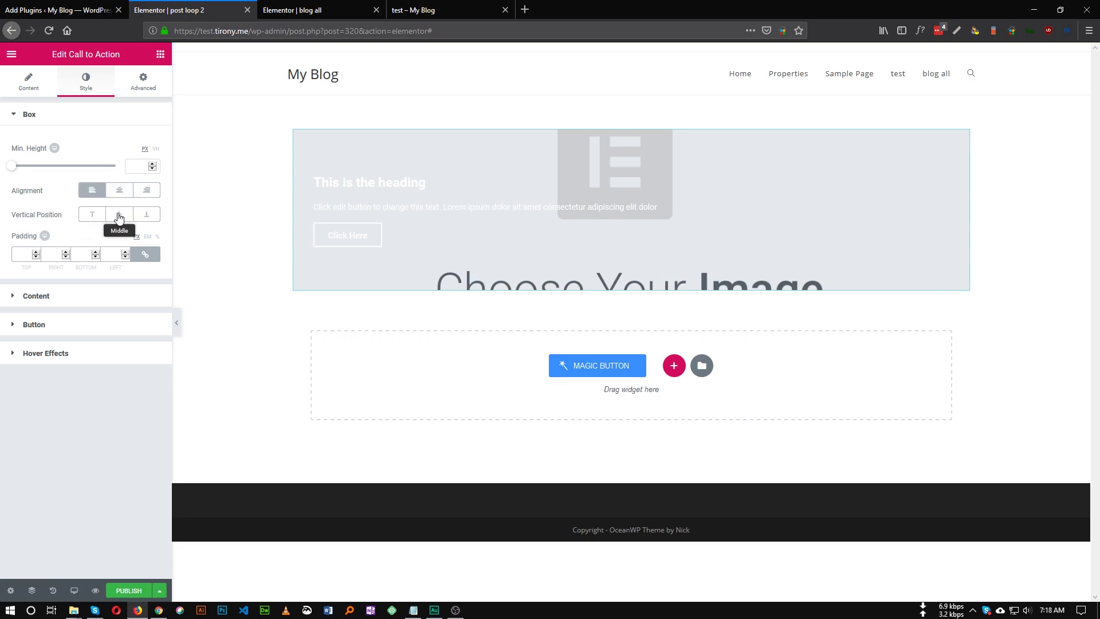
left_click(146, 214)
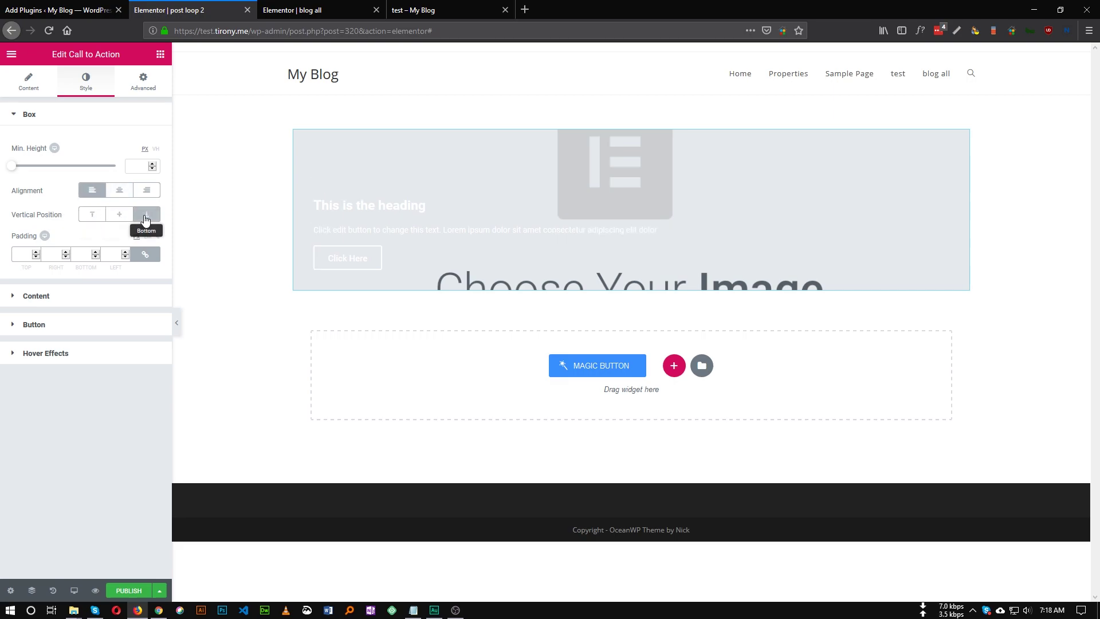
left_click(430, 9)
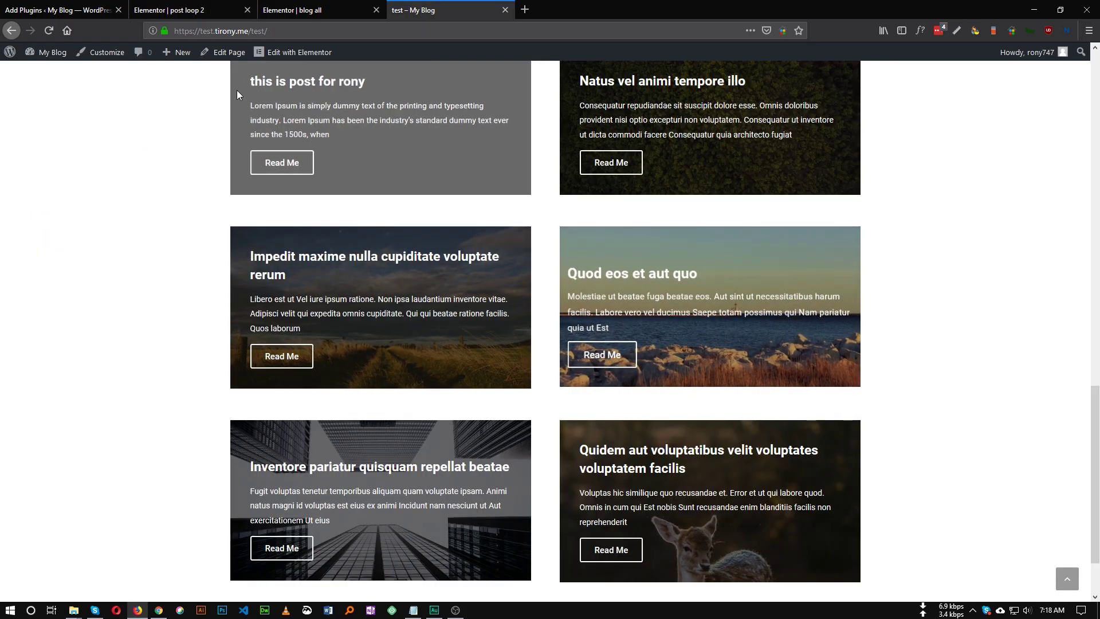
left_click(208, 10)
left_click(119, 214)
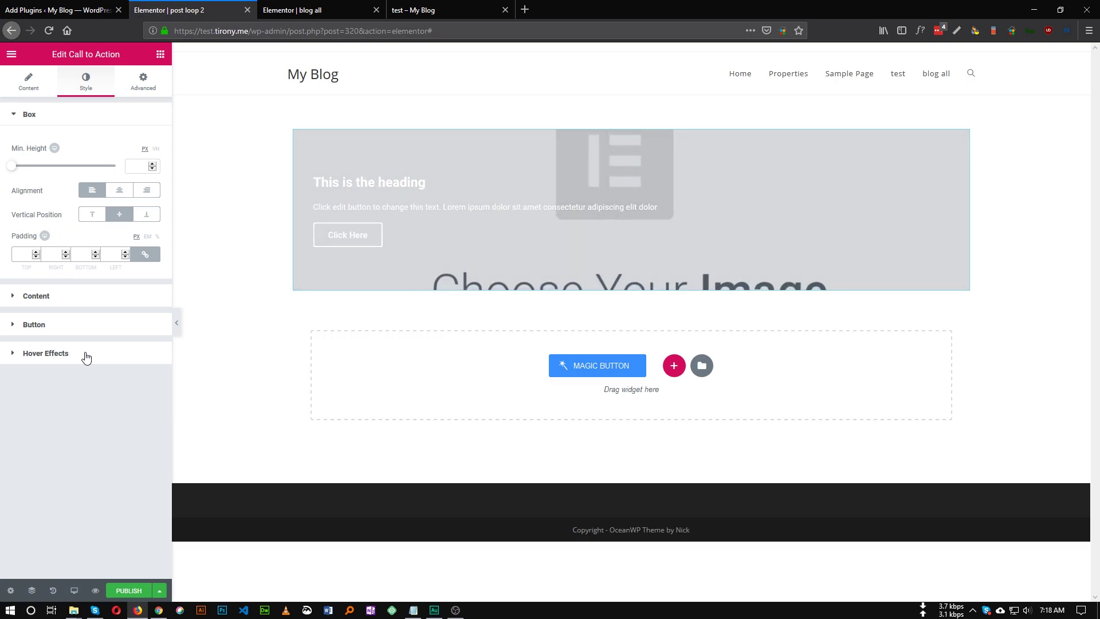
Set the Call to Action's normal-state background overlay color to semi-transparent black, rgba(0,0,0,0.49).
left_click(86, 353)
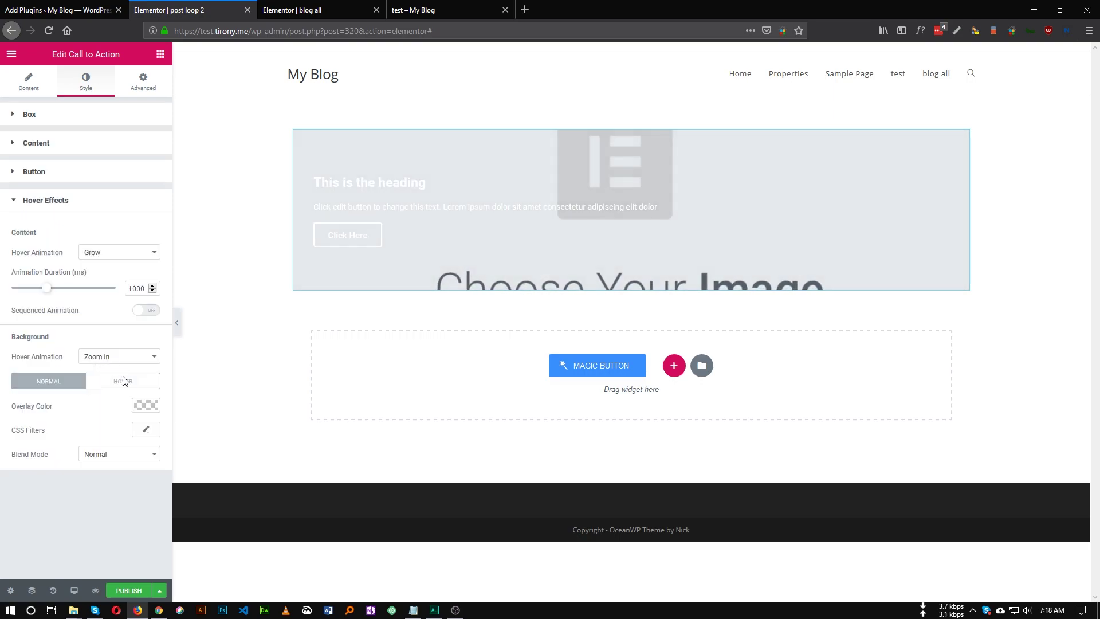
left_click(144, 404)
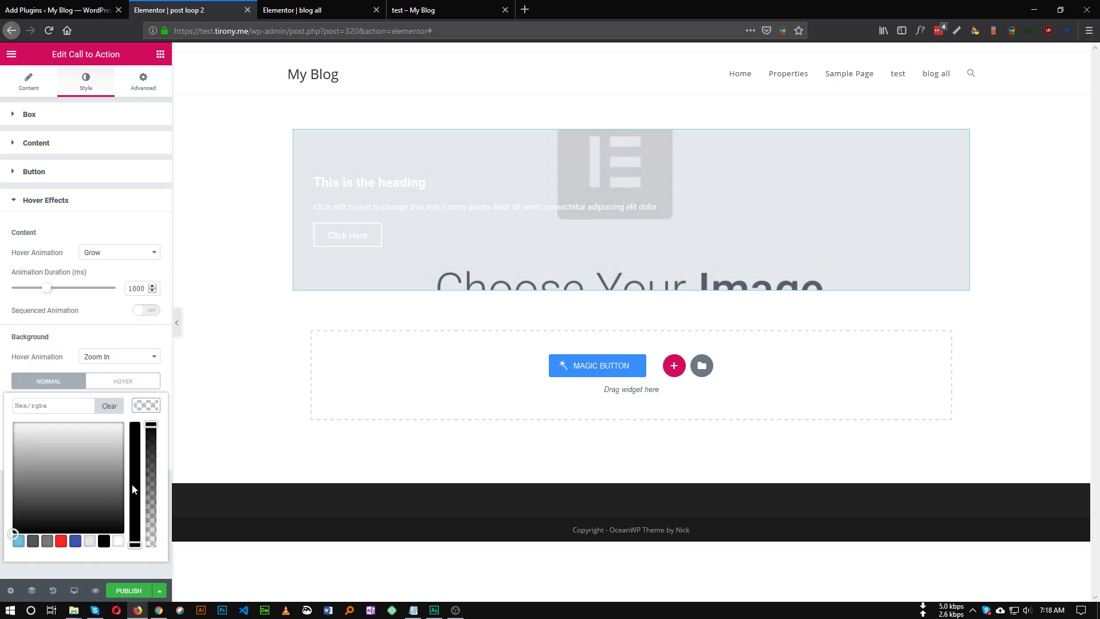
left_click(104, 540)
left_click_drag(151, 425, 145, 487)
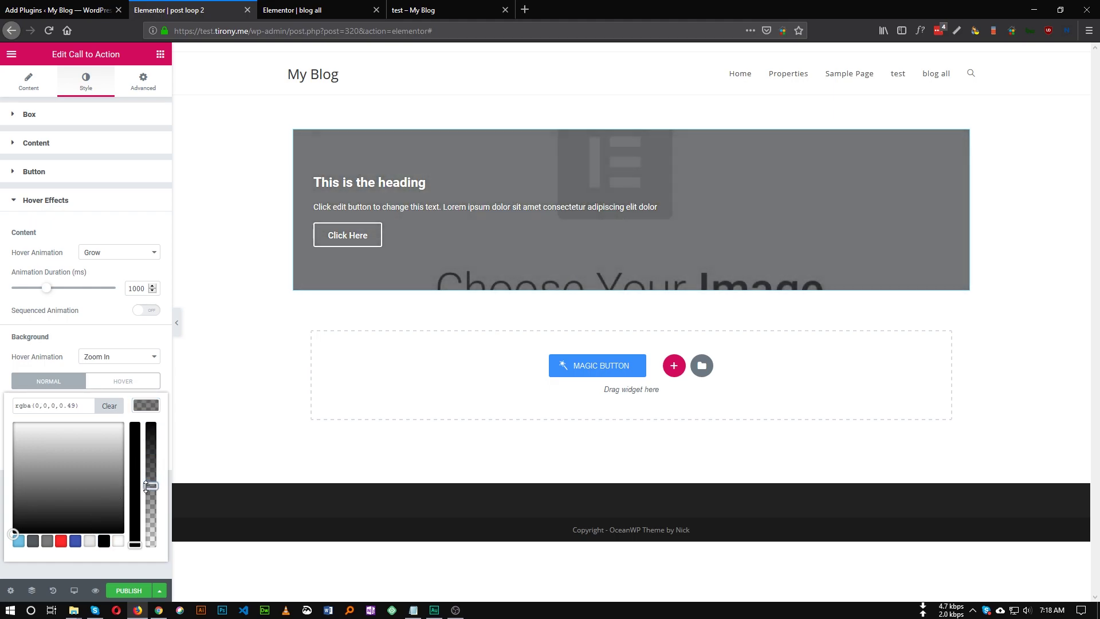
left_click(151, 406)
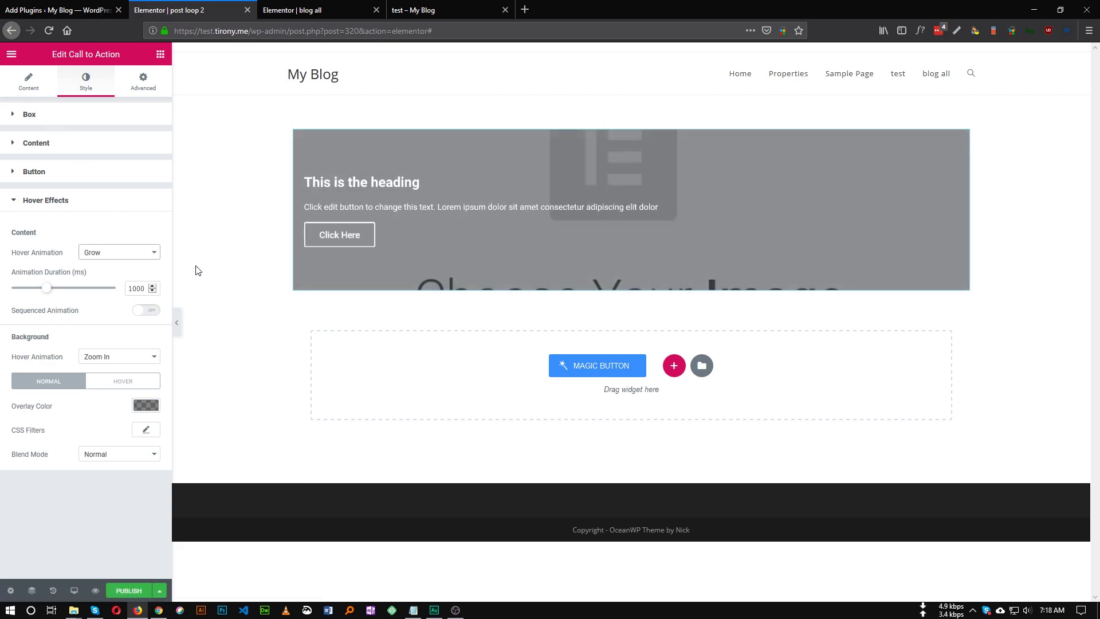
Set the Call to Action box's minimum height to 380 px.
left_click(47, 117)
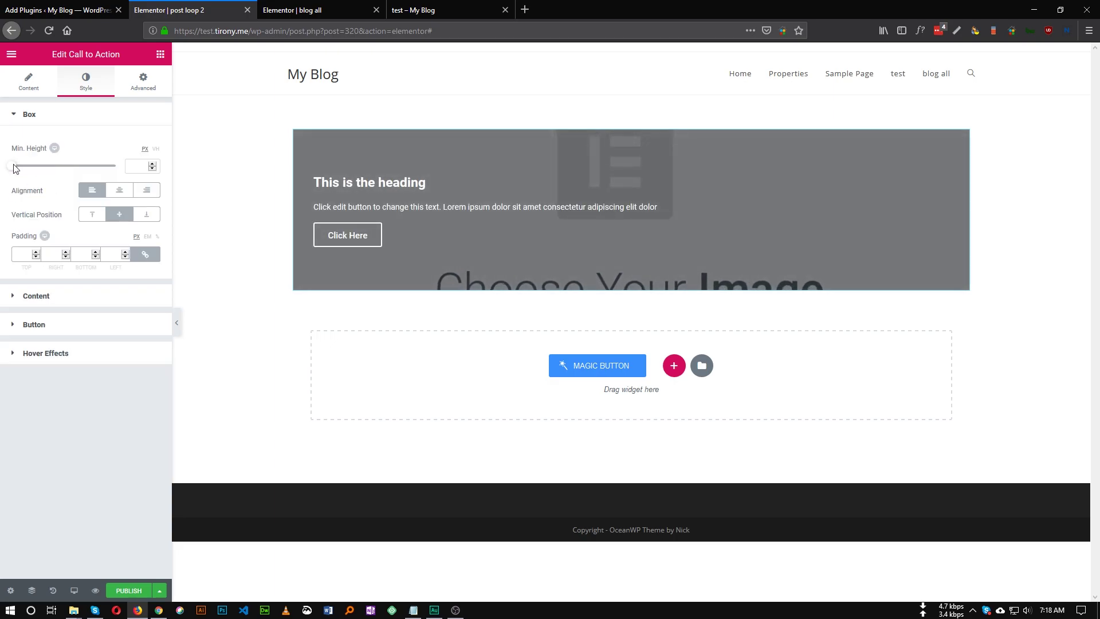
left_click_drag(17, 167, 44, 167)
left_click(152, 170)
left_click(152, 170)
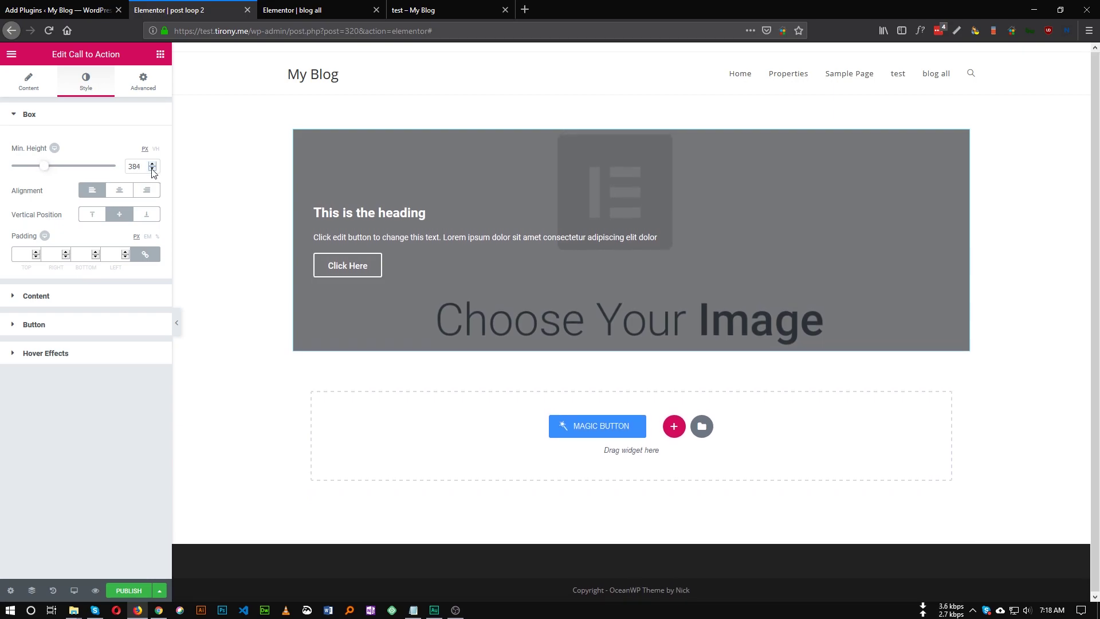
left_click(152, 170)
left_click(151, 170)
left_click(152, 170)
left_click(152, 170)
left_click(151, 170)
left_click(152, 169)
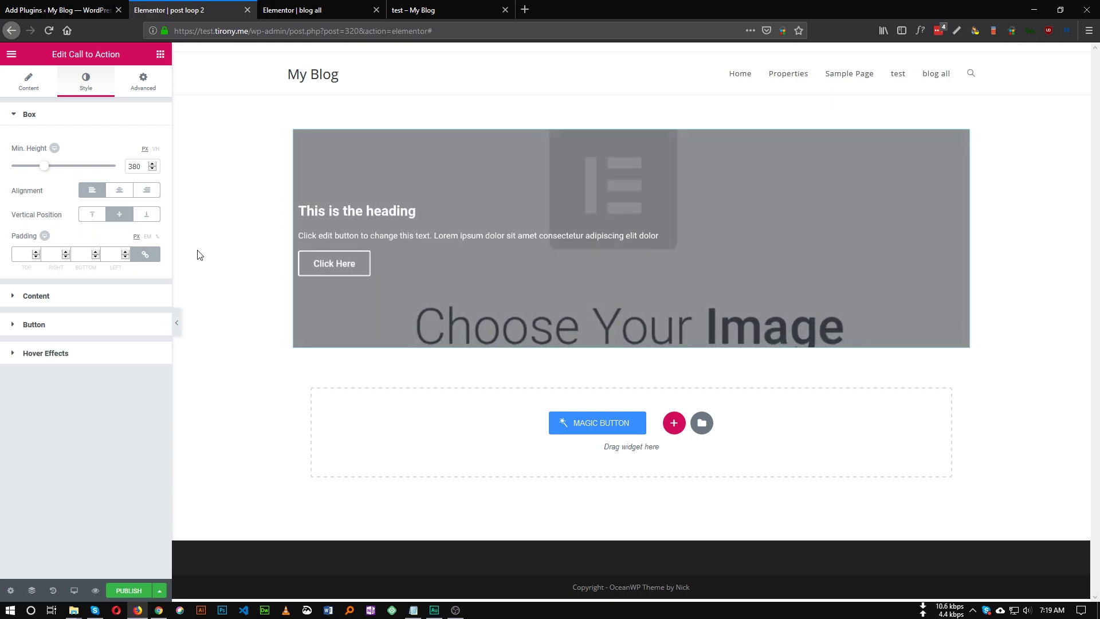
Set the Call to Action's image dynamically to the post's Featured Image, keeping the Large - 1024 x 1024 image size.
left_click(27, 82)
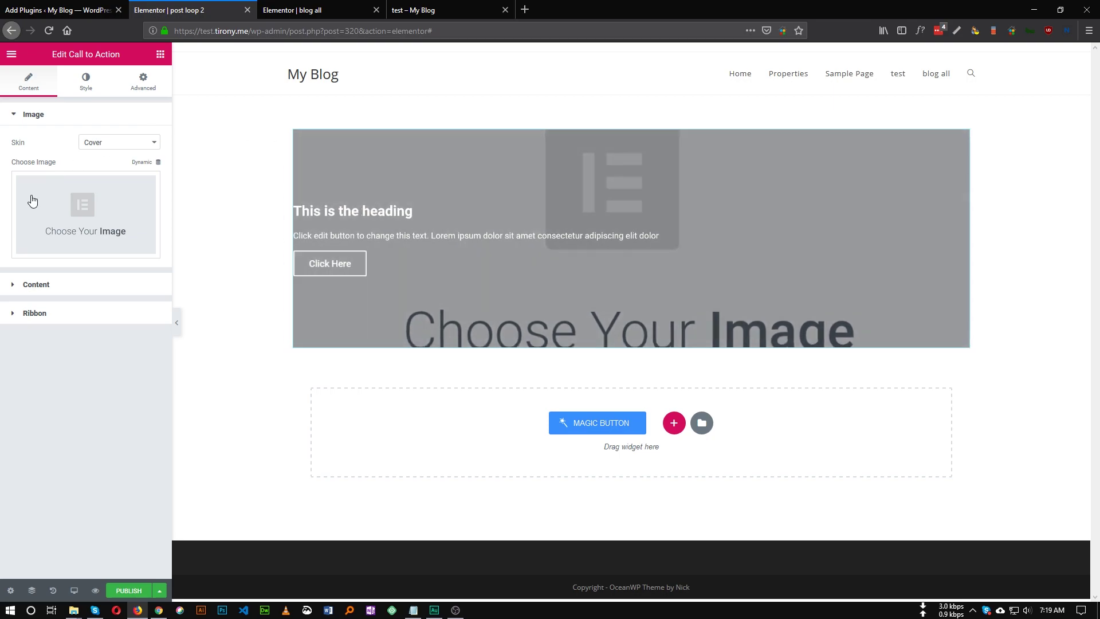
left_click(146, 163)
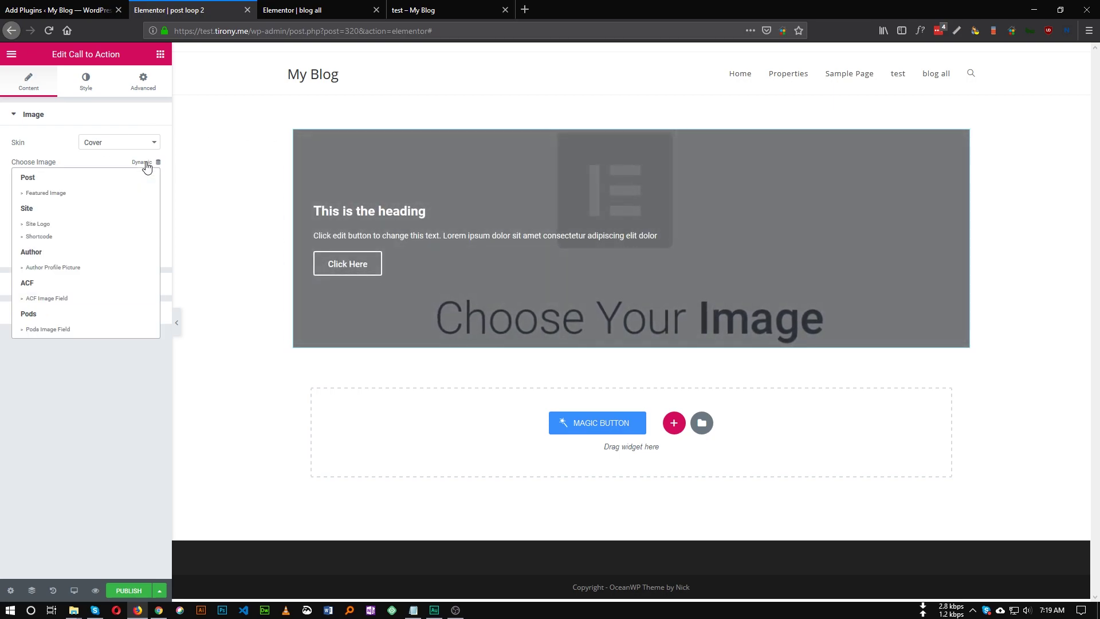
left_click(60, 193)
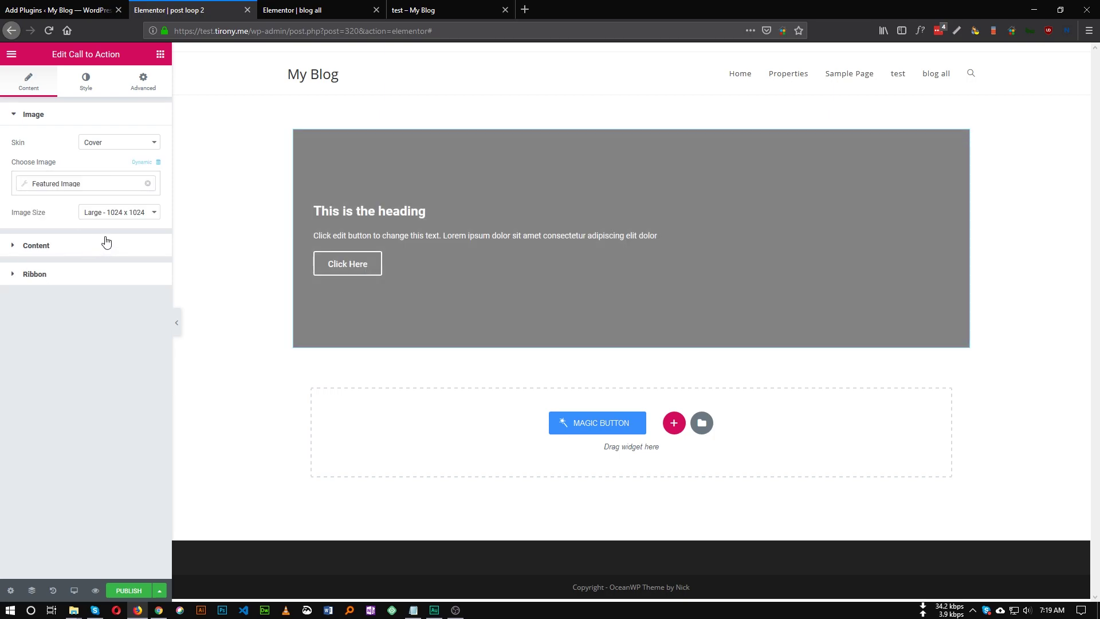
left_click(107, 214)
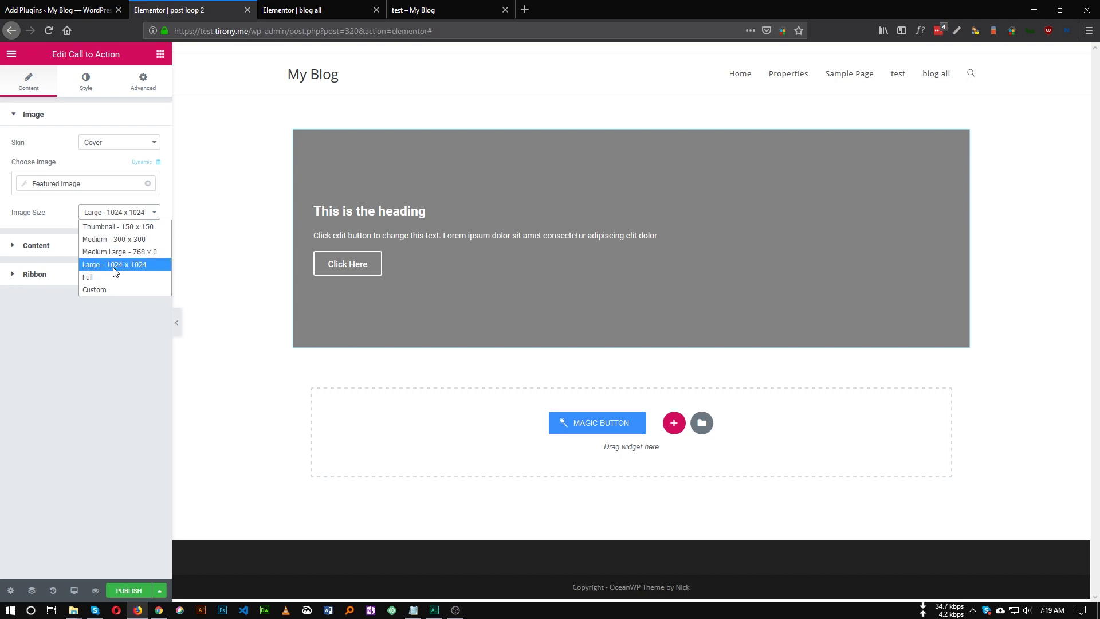
left_click(113, 337)
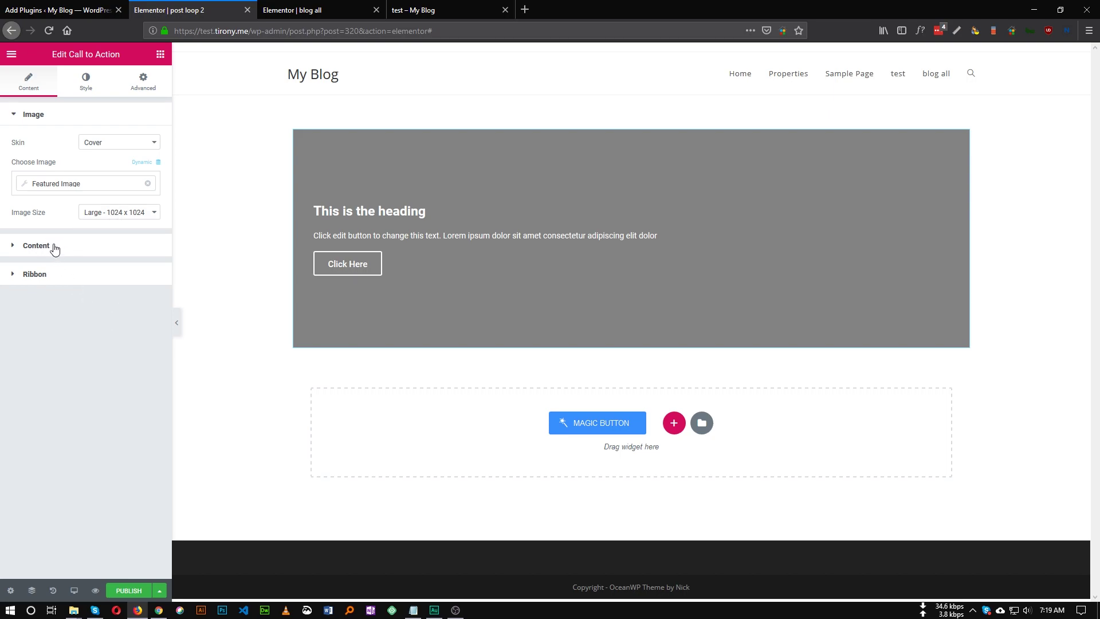
Set the Call to Action's title dynamically to Post Title and its description to Post Summary with a length of 25.
left_click(55, 247)
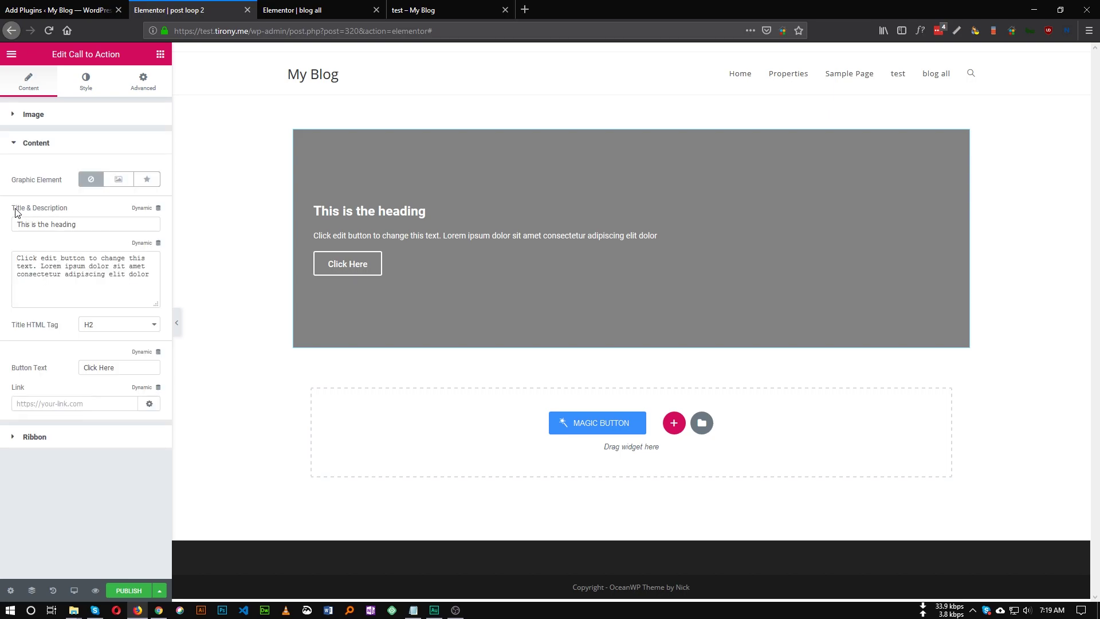
left_click(150, 210)
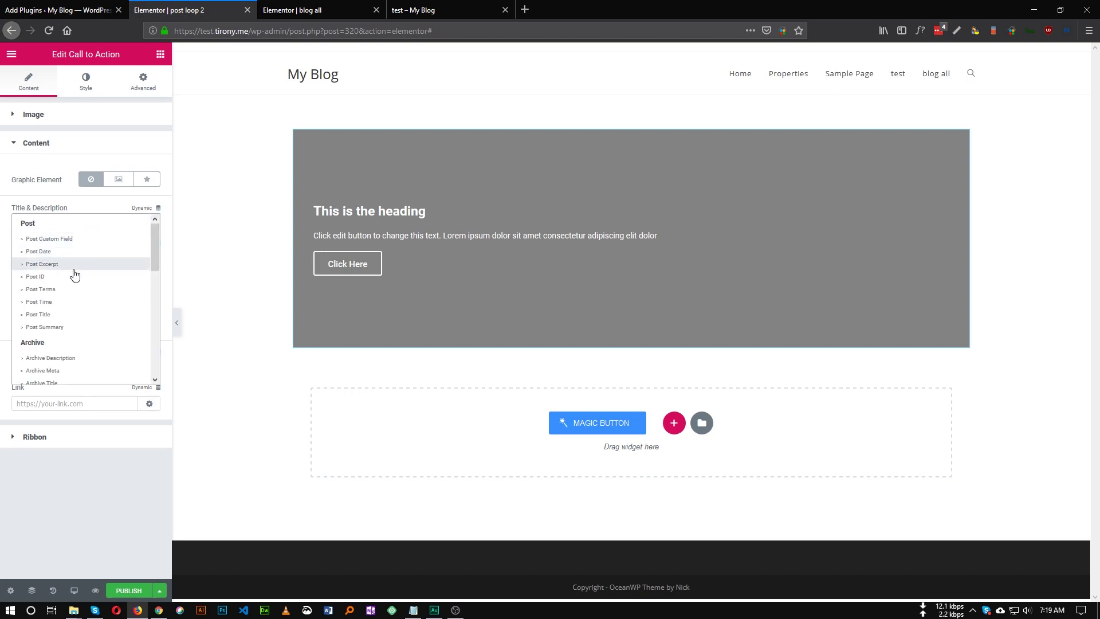
left_click(63, 317)
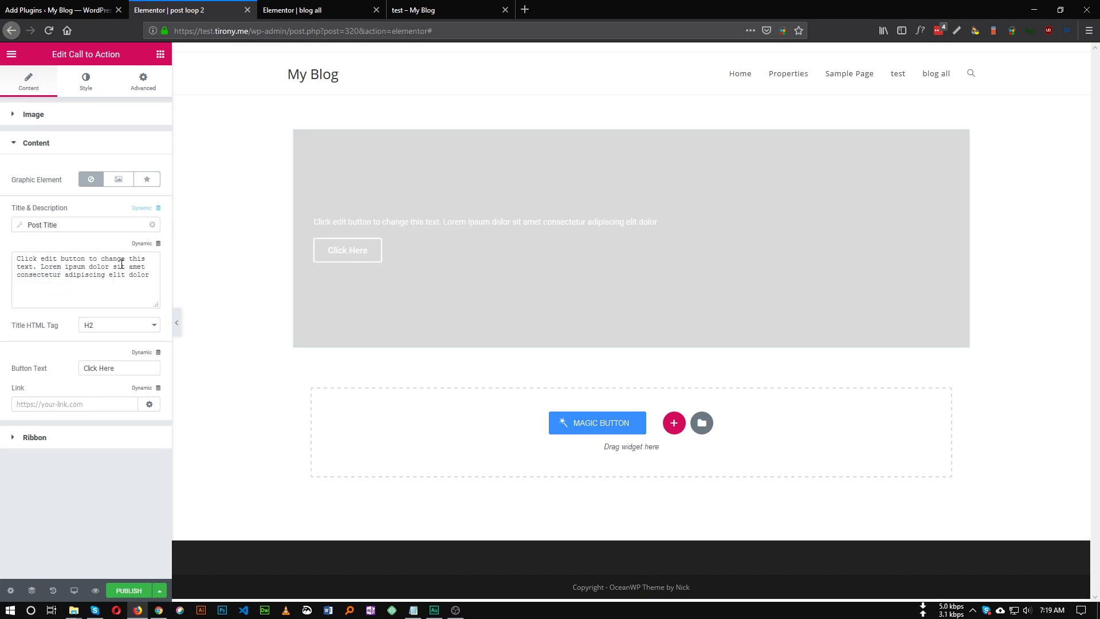
left_click(147, 247)
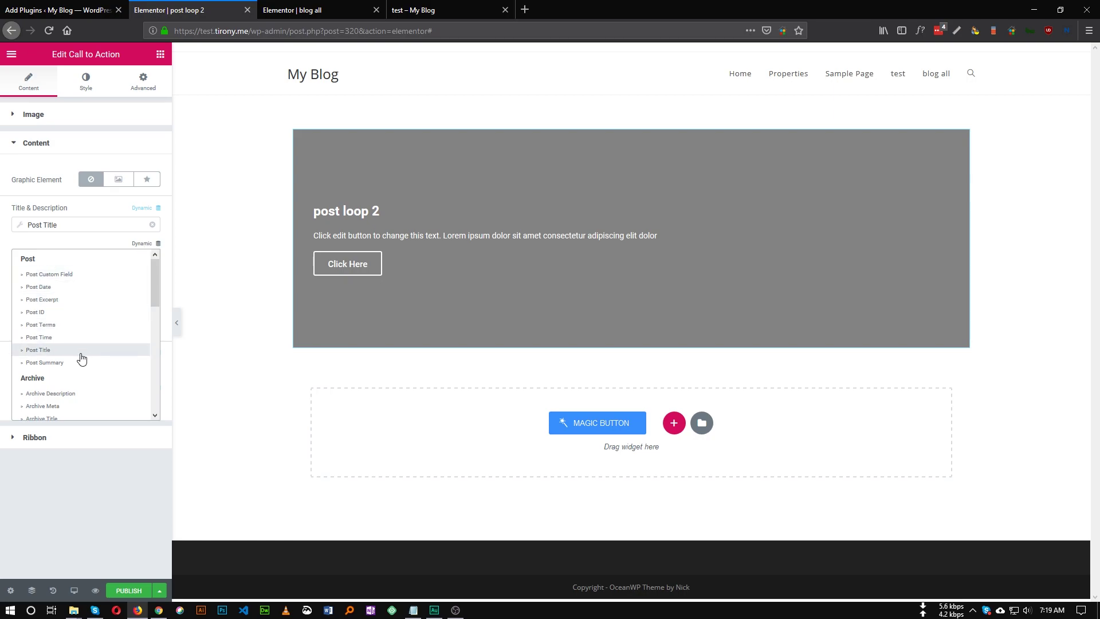
left_click(55, 363)
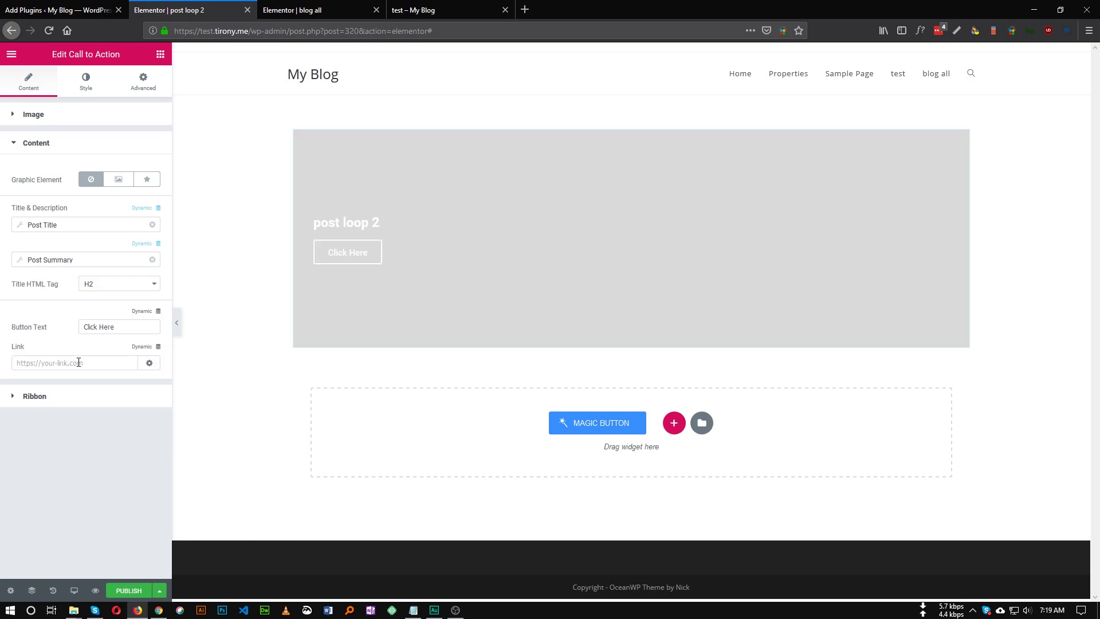
left_click(35, 260)
double_click(123, 308)
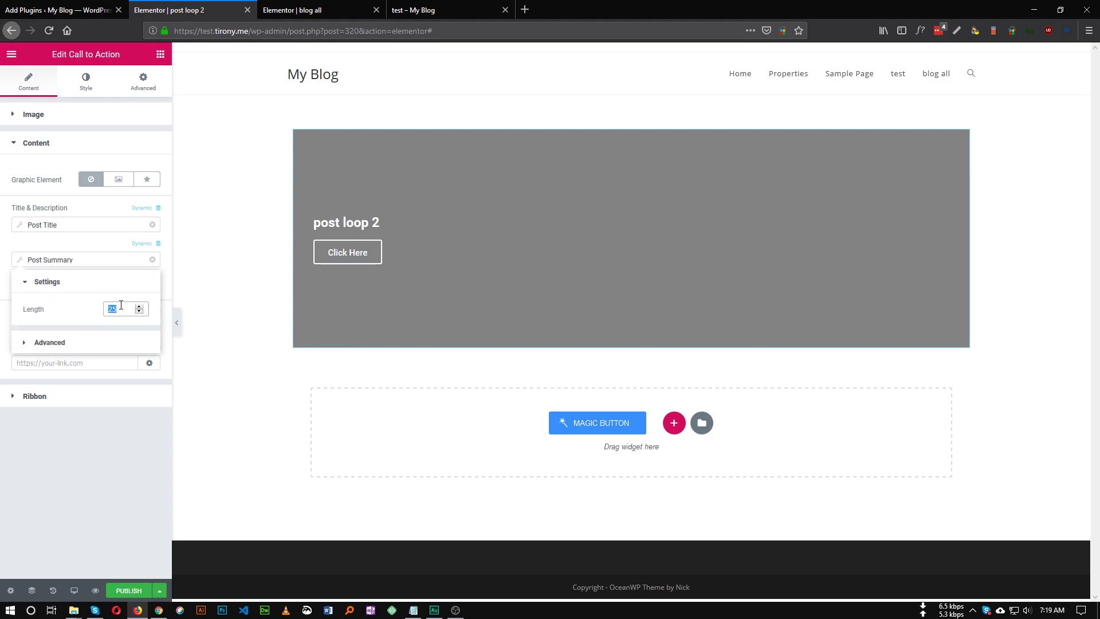
left_click(30, 260)
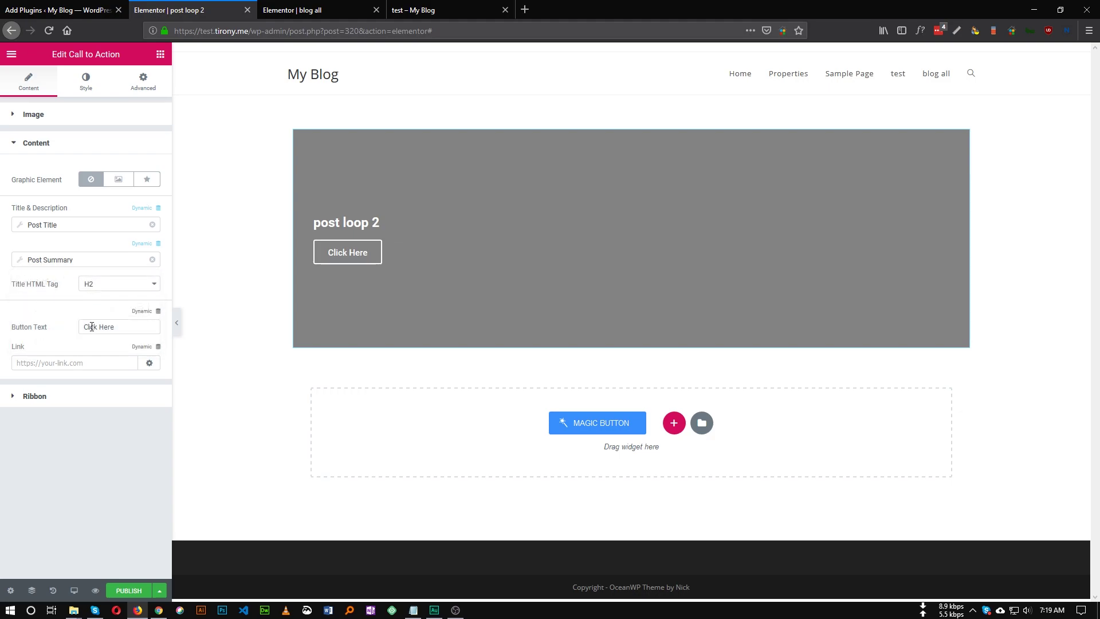
Change the Call to Action's button text to "Read More" and link it dynamically to the Post URL.
left_click_drag(123, 327, 34, 321)
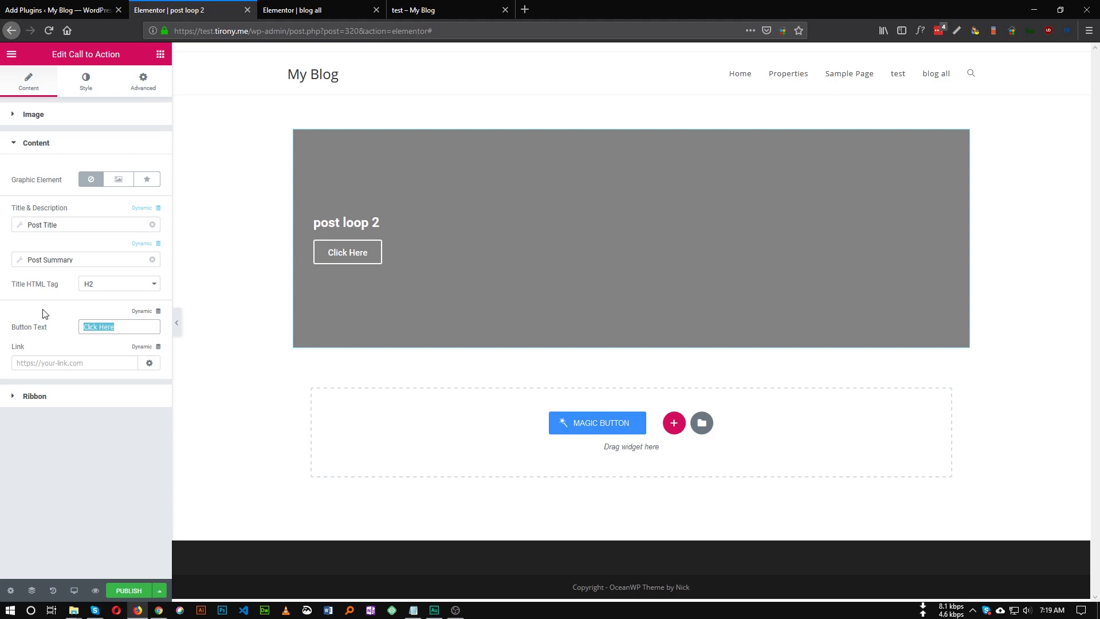
type("Read More")
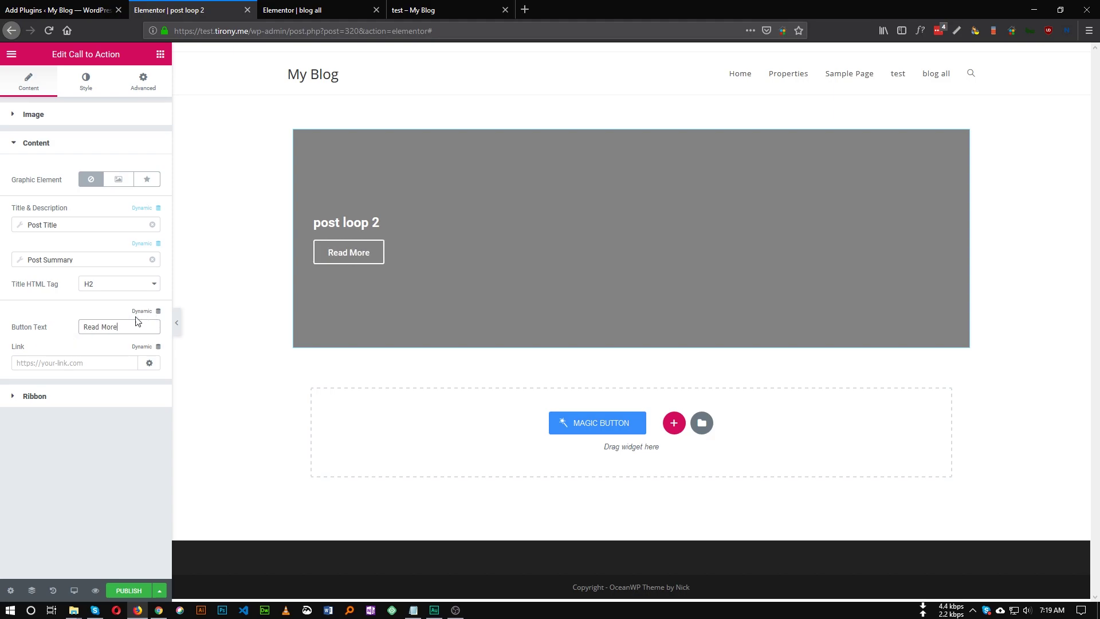
left_click(144, 349)
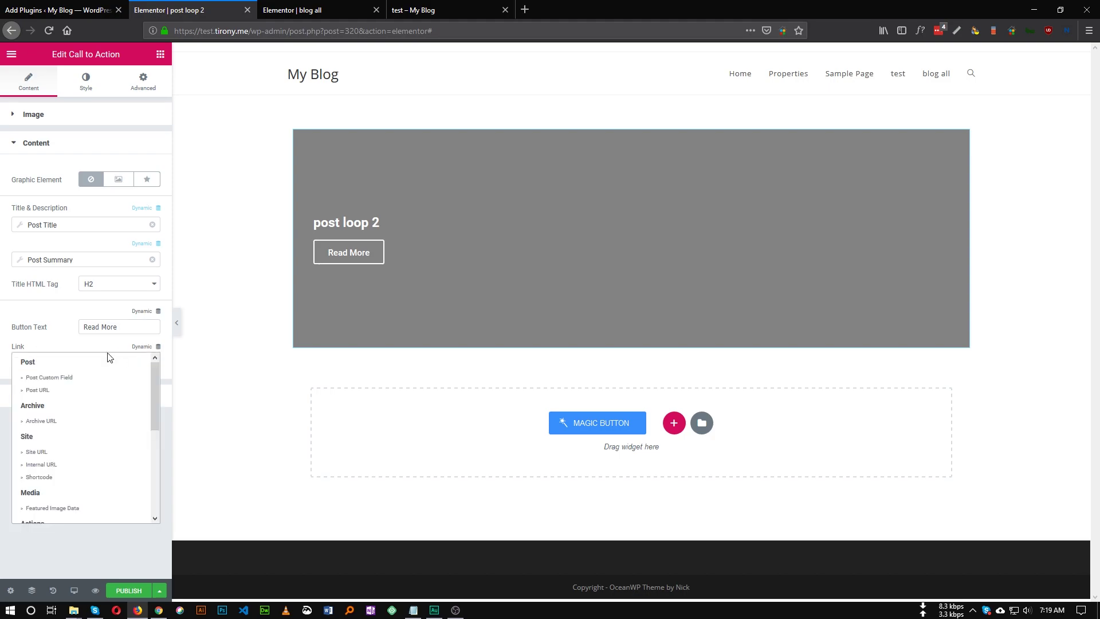
left_click(37, 390)
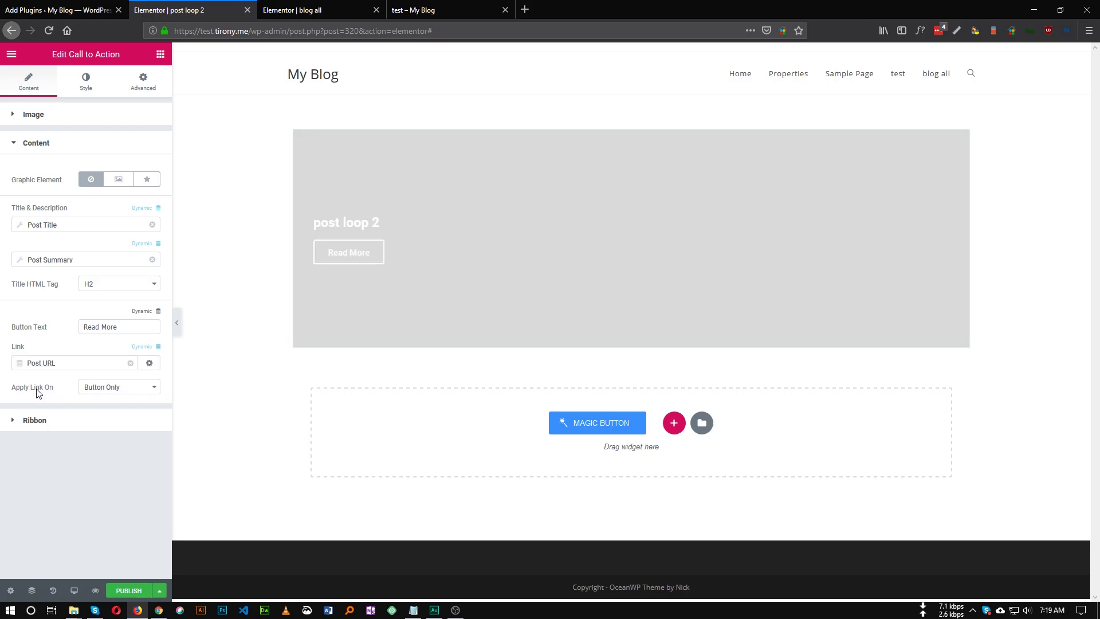
Publish the "post loop 2" template with a display condition added.
left_click(128, 590)
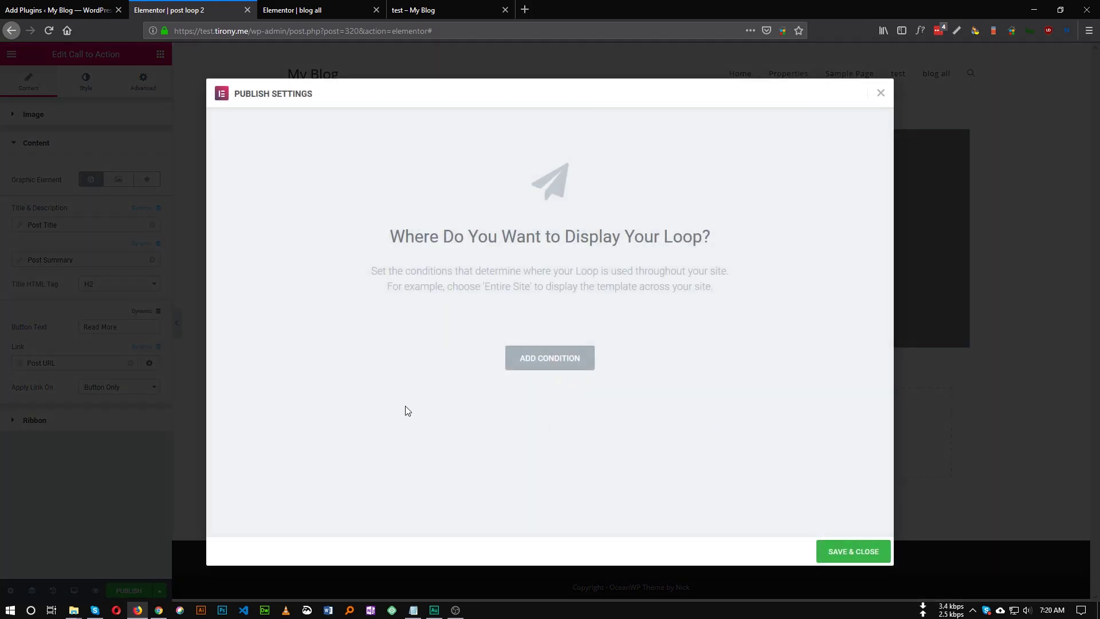
left_click(571, 365)
left_click(868, 560)
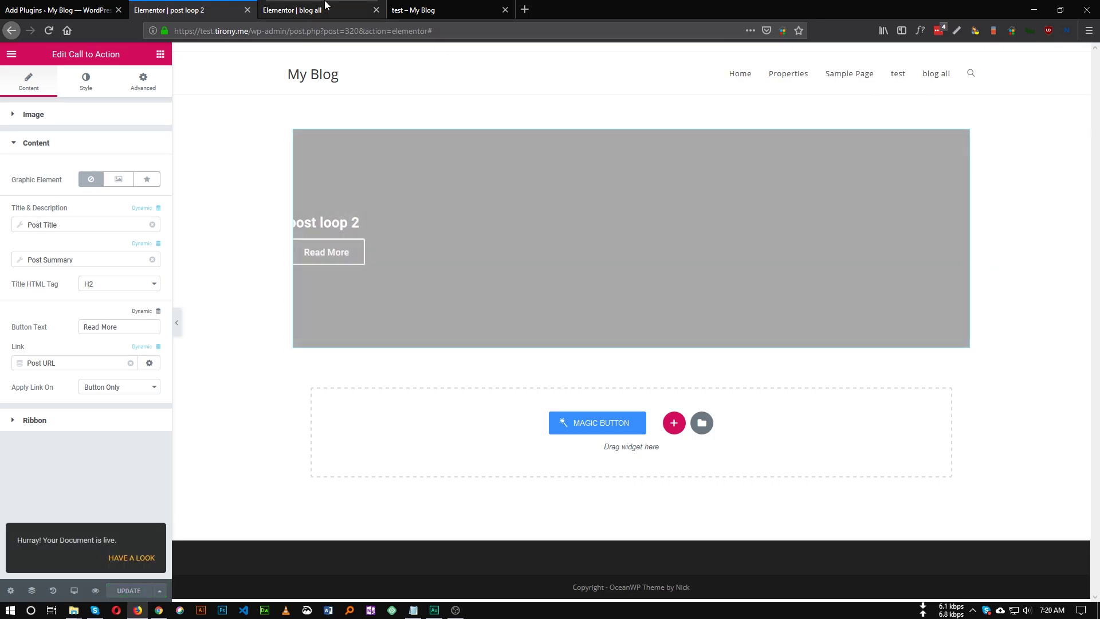
Reload the "blog all" page in its editor and duplicate the section containing the Posts widget.
left_click(292, 9)
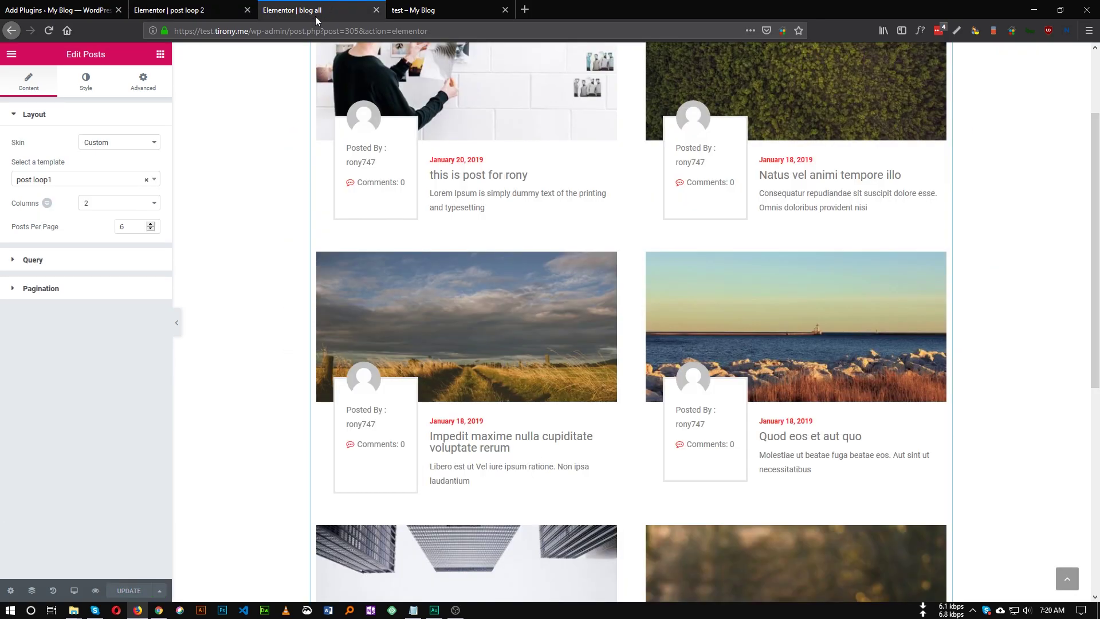
left_click(48, 31)
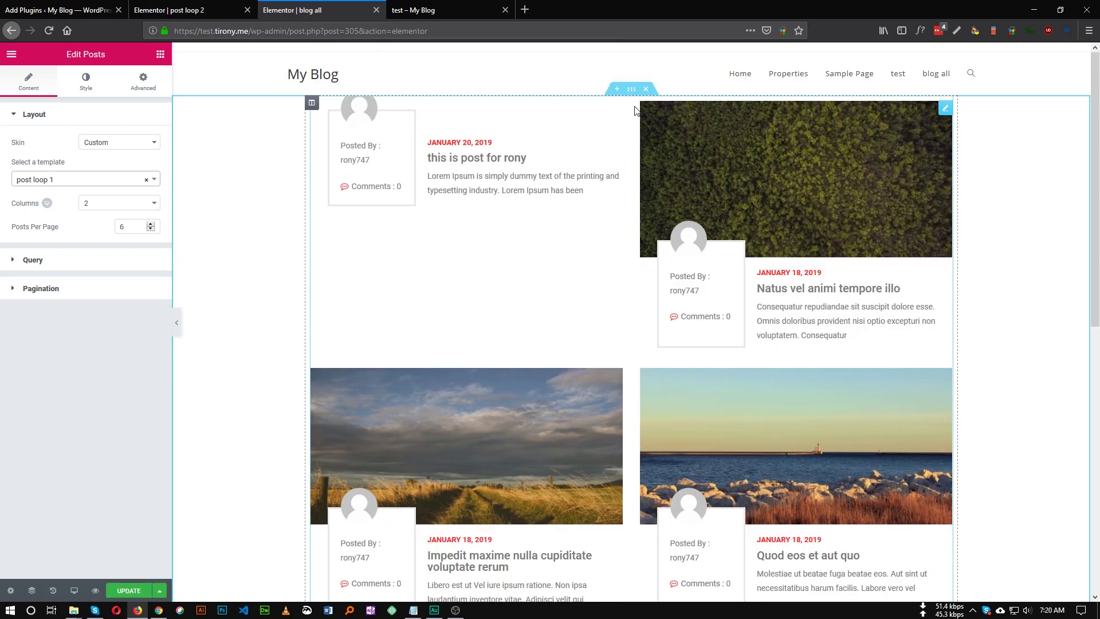
right_click(632, 90)
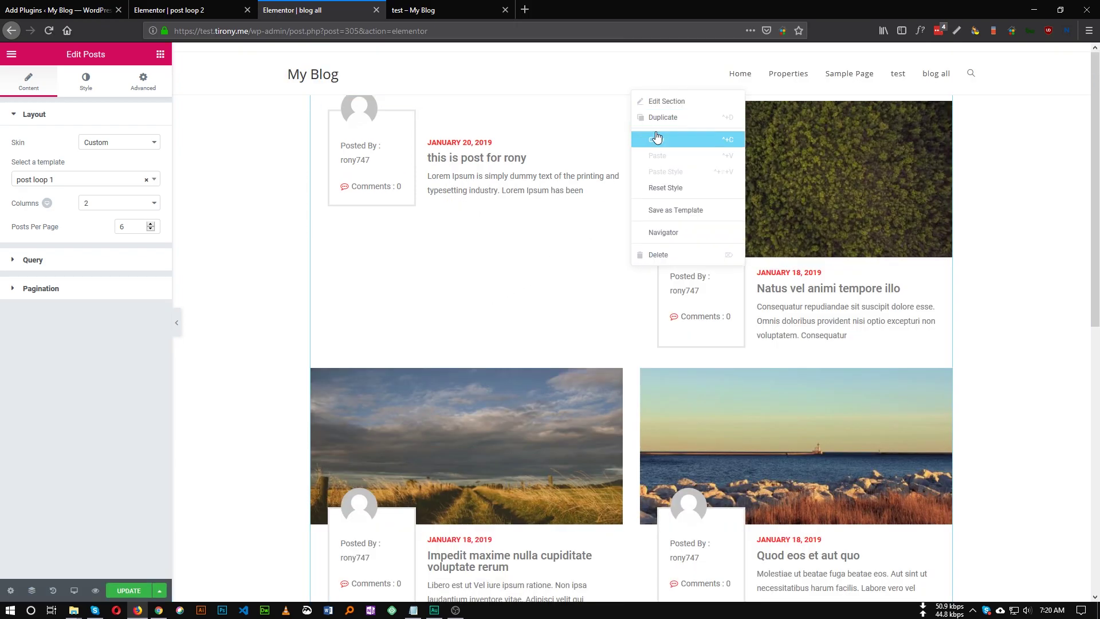
key("ctrl+d")
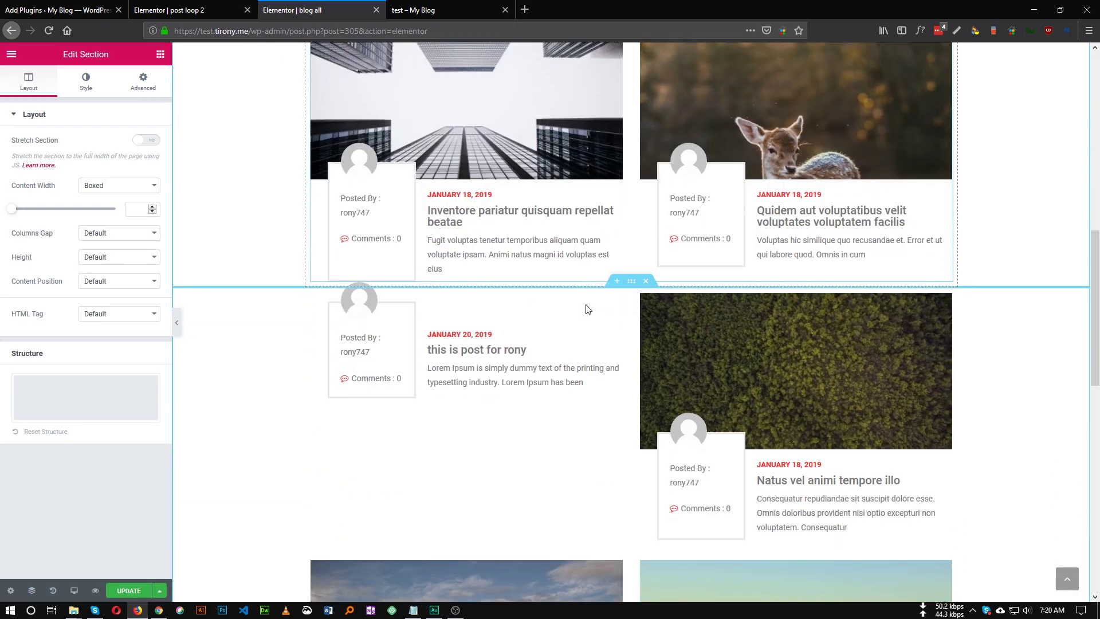
Set the duplicated Posts widget's custom skin template to "post loop 2".
left_click(542, 307)
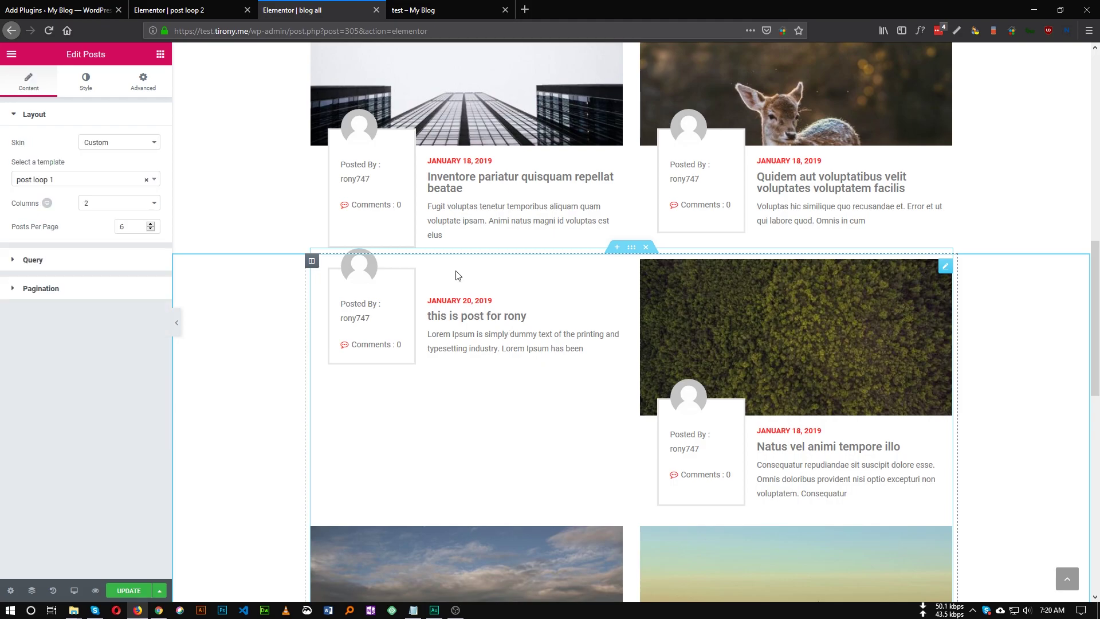
left_click(44, 180)
left_click(50, 226)
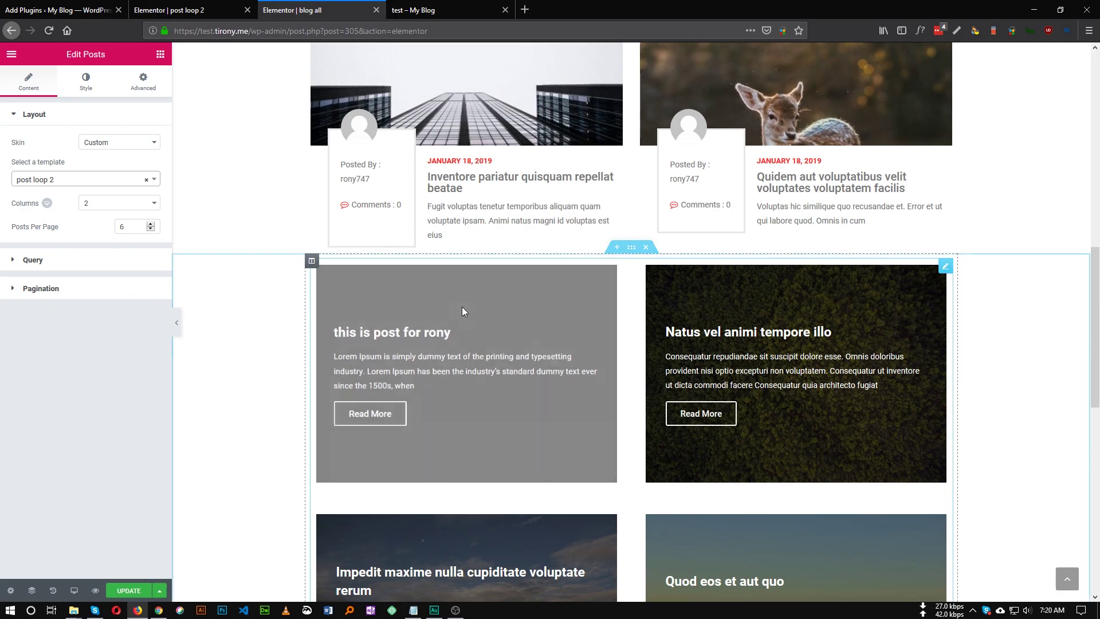
Examine the overlay cards in the duplicated Posts widget and compare them with the original post grid above.
scroll(461, 309, "down", 4)
scroll(463, 334, "down", 6)
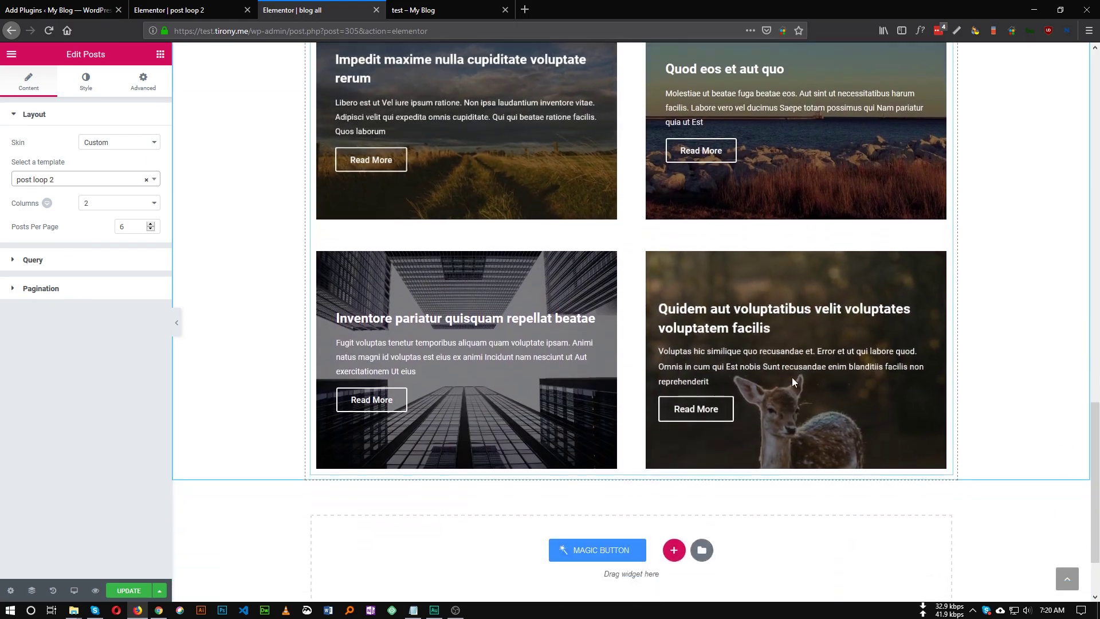
scroll(794, 377, "up", 4)
scroll(798, 369, "up", 7)
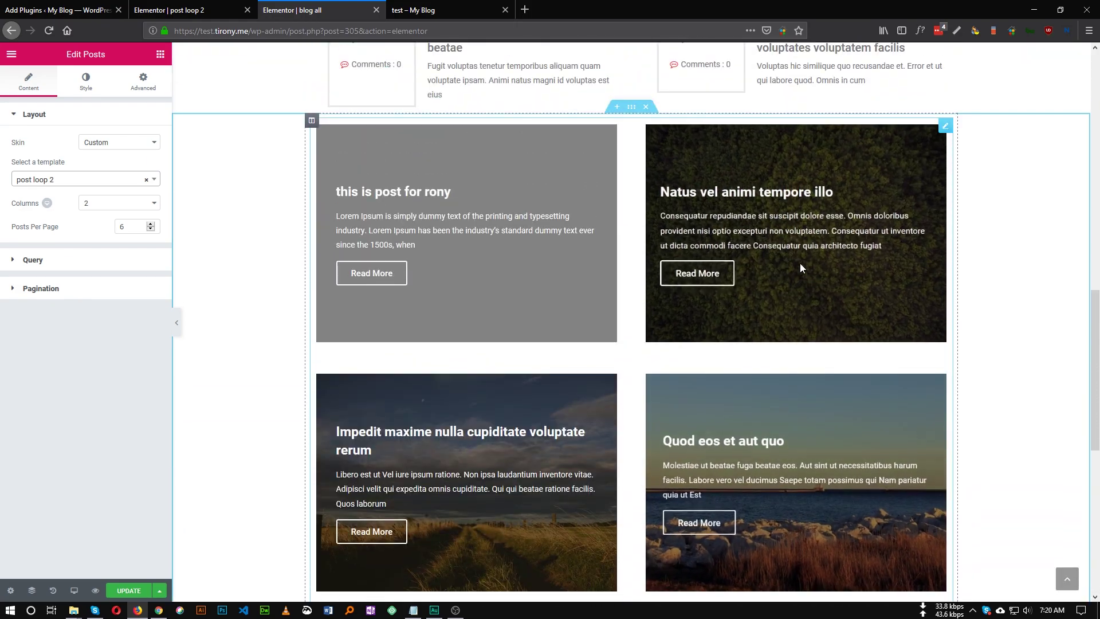
scroll(801, 351, "down", 2)
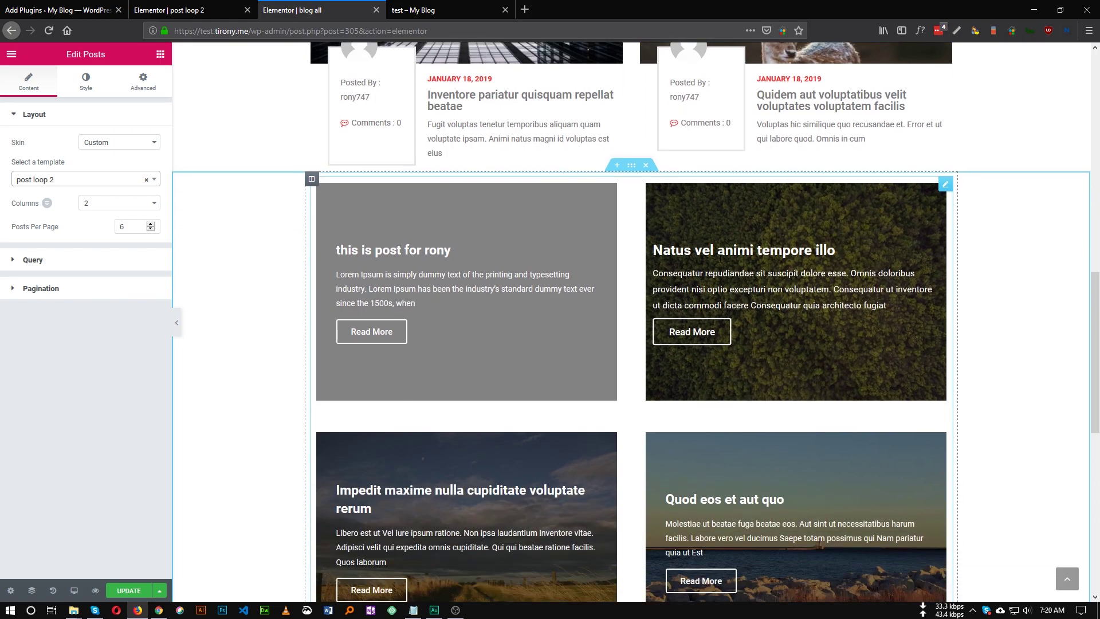
scroll(485, 378, "up", 8)
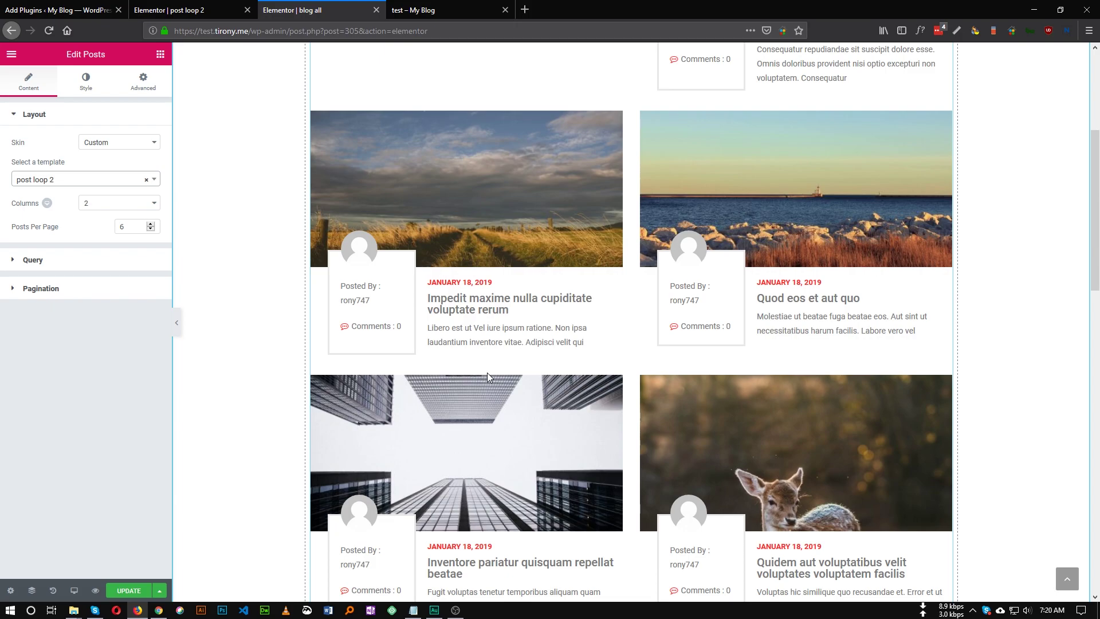
scroll(488, 372, "up", 4)
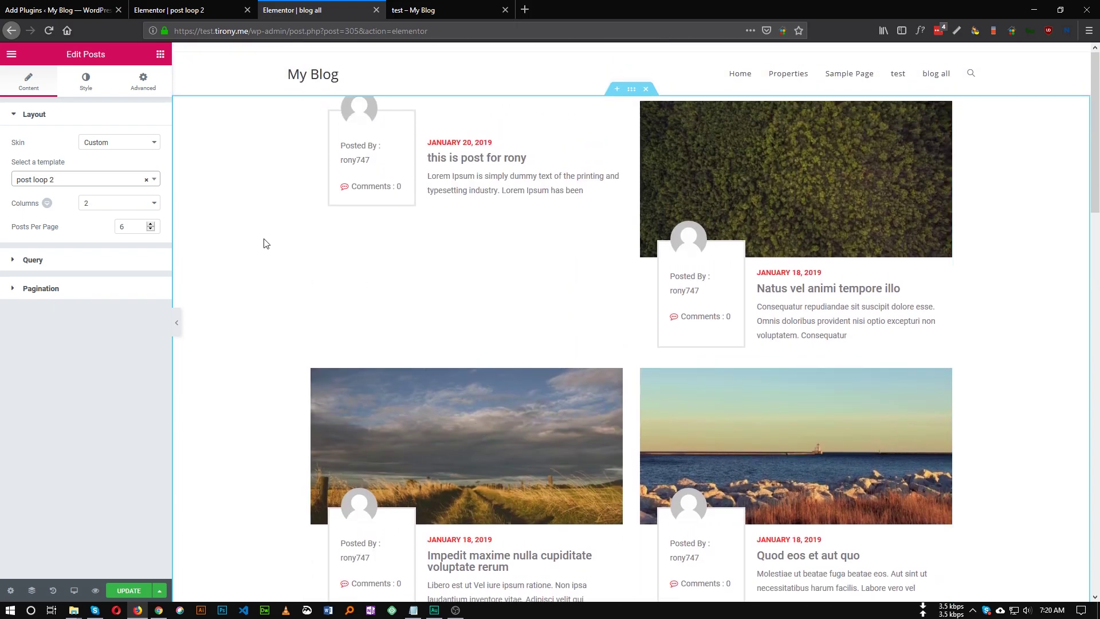